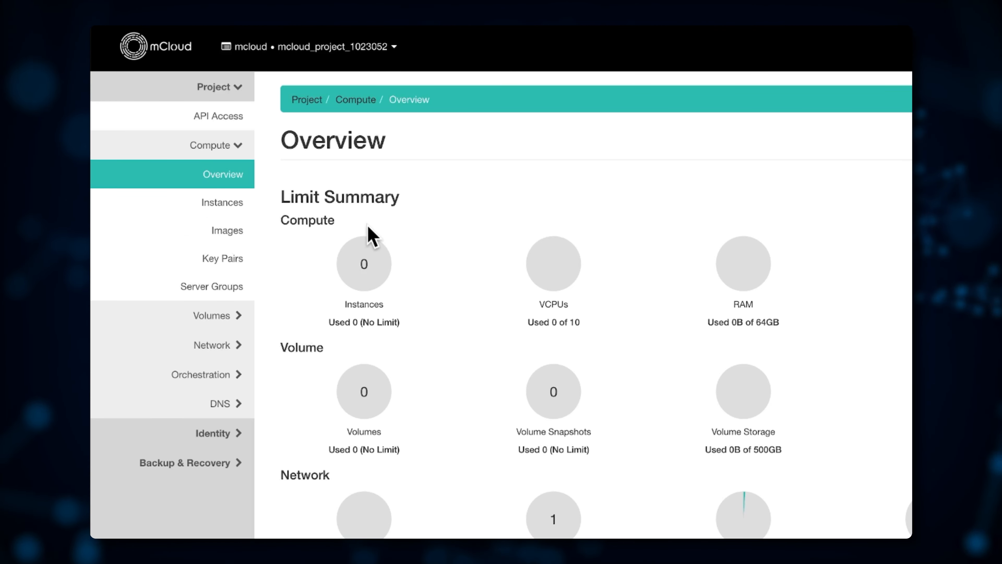
Step: Start creating a project network and name it mcloud-network
click(246, 318)
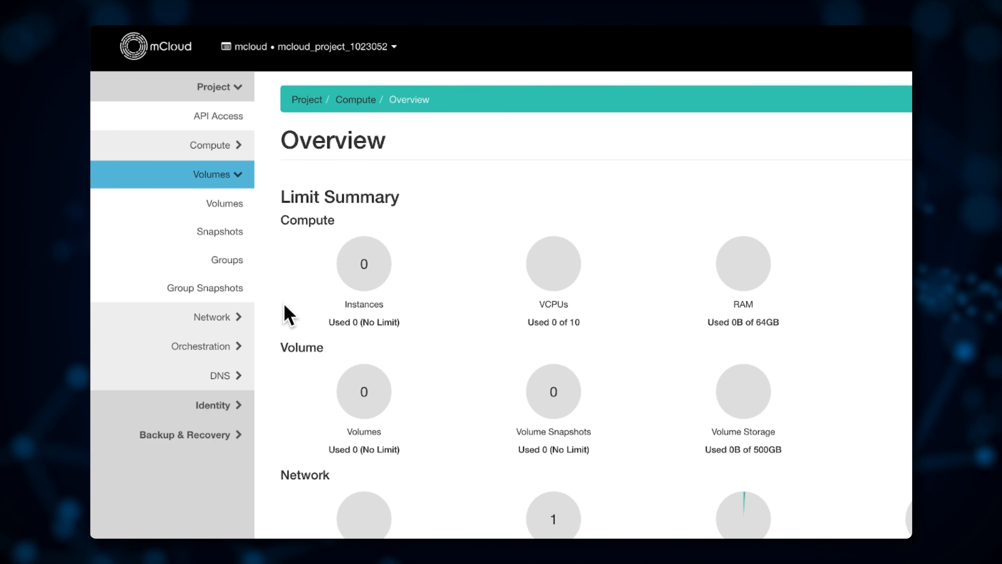
click(253, 317)
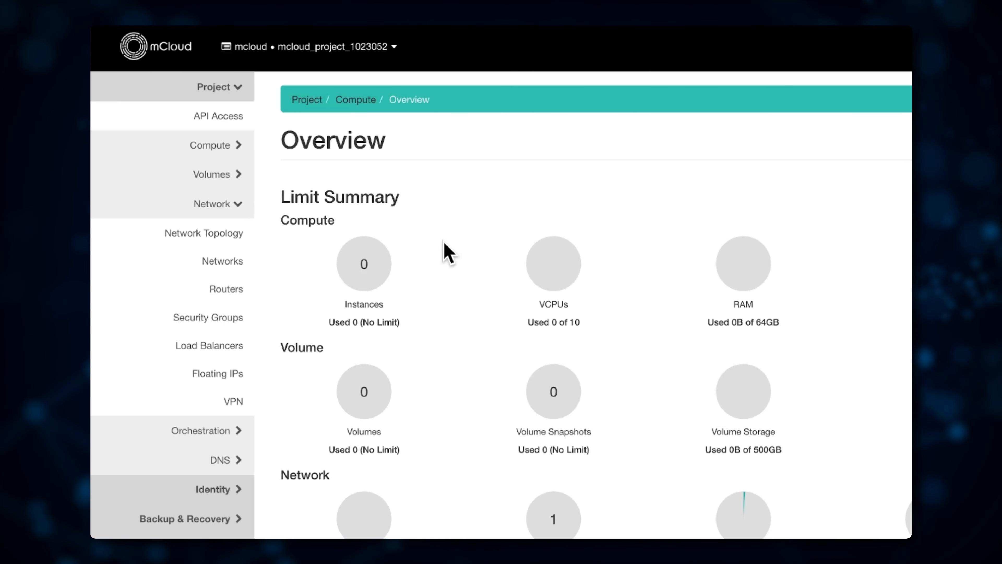
click(215, 261)
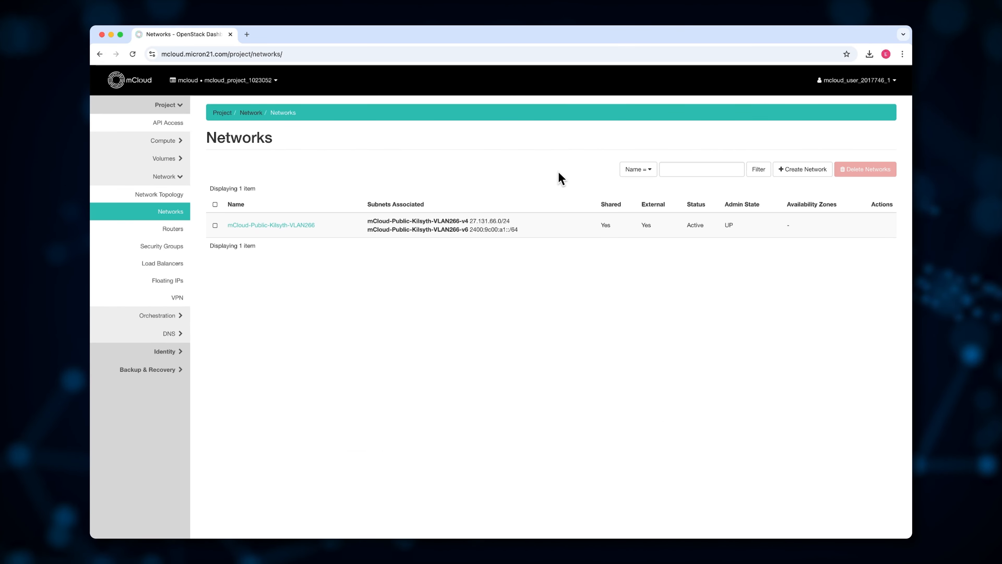
click(790, 171)
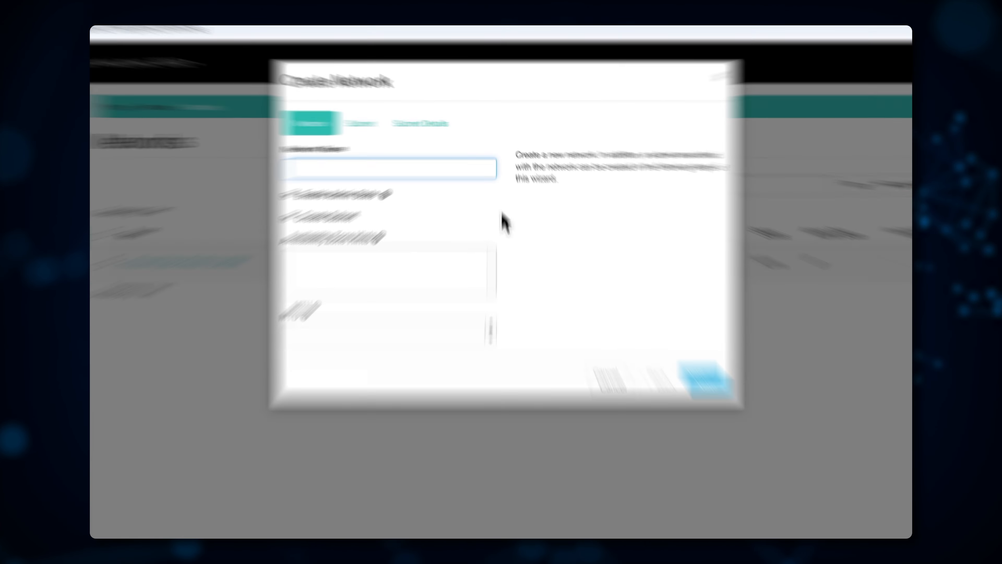
text(m)
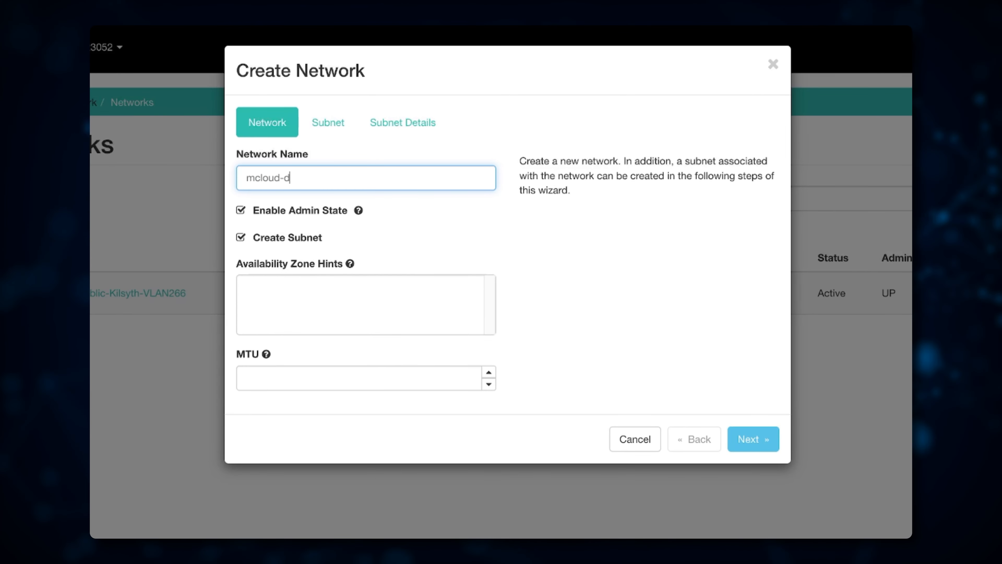
text(cloud-network)
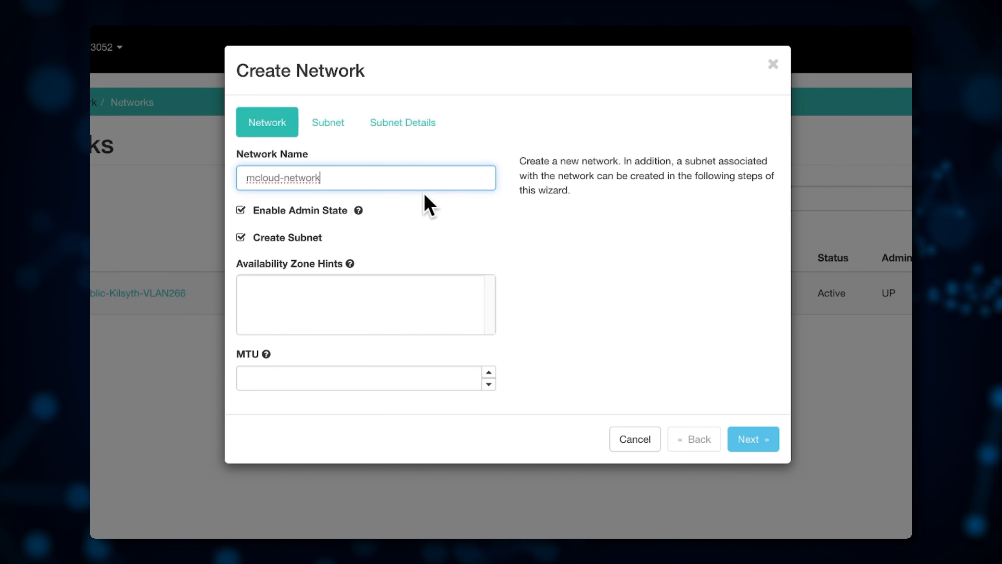
Step: Define the network's subnet as mcloud-subnet with network address 192.168.10.0/24 and gateway IP 192.168.10.1
click(335, 126)
click(337, 178)
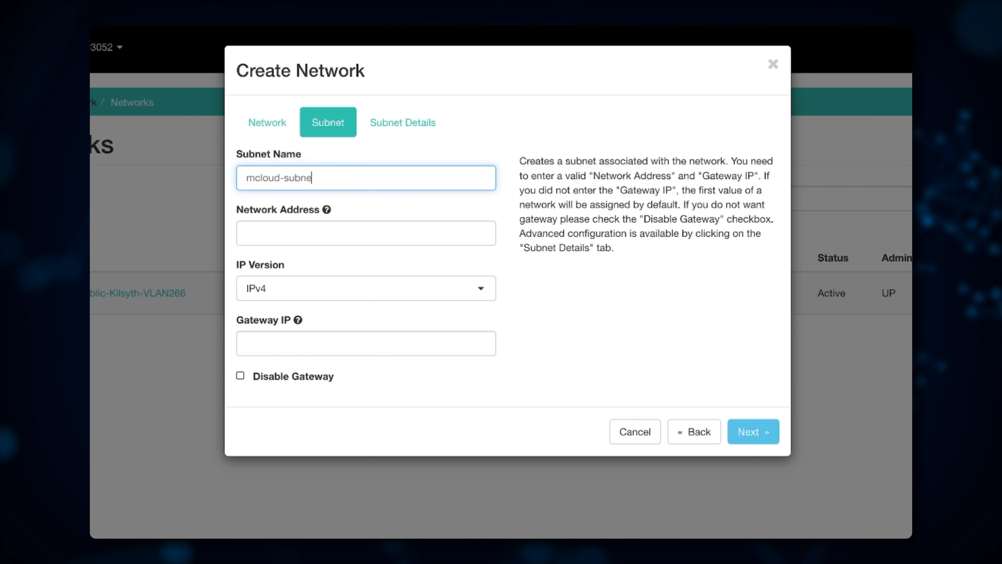
click(316, 237)
text(192.168.10.0/24)
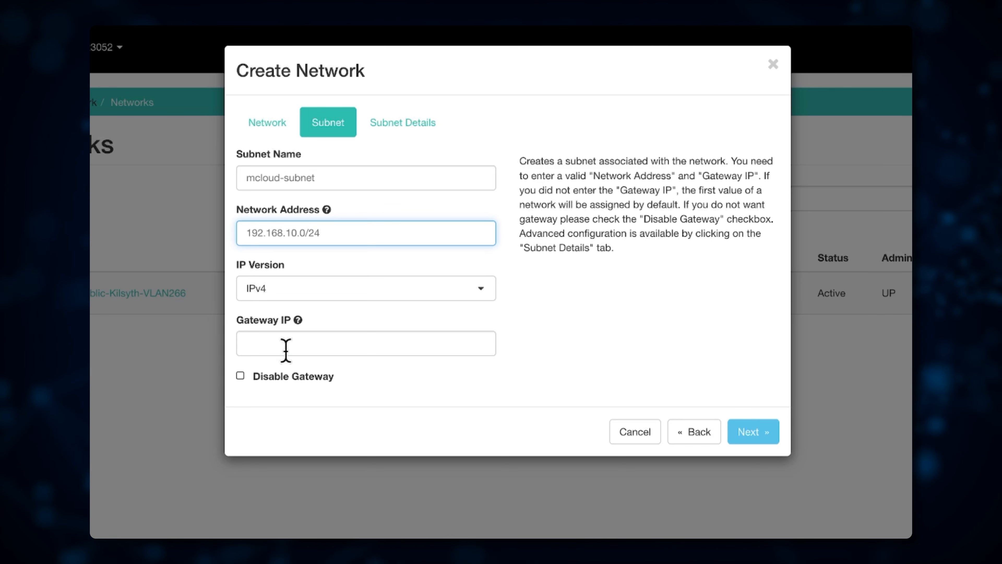
click(286, 350)
text(19)
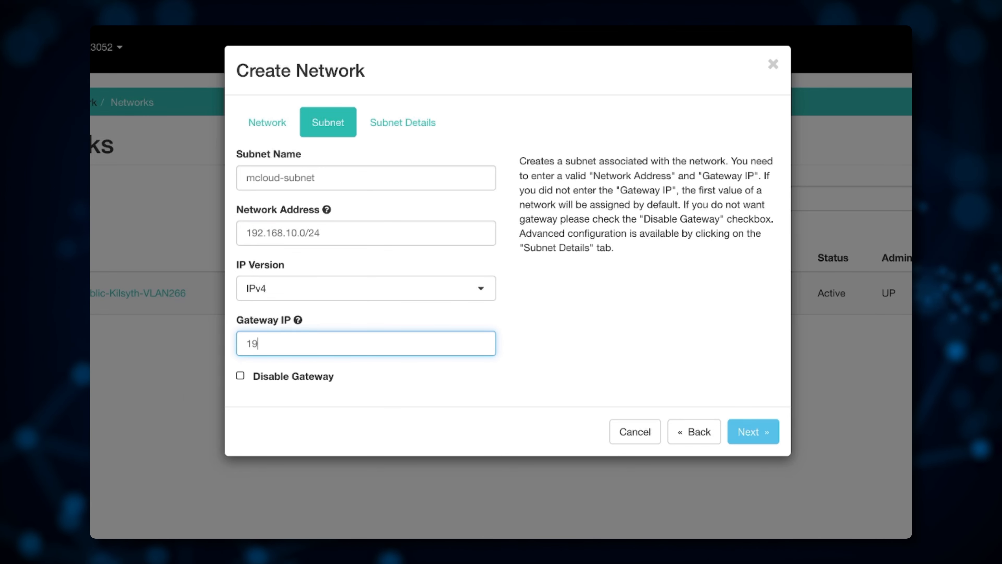
text(2.168.10.1)
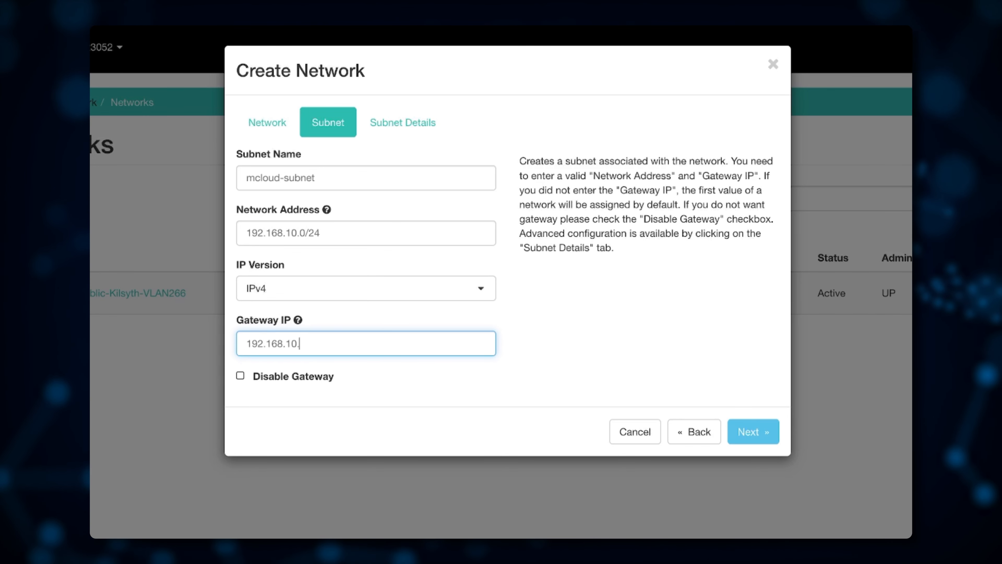
Step: Set the subnet's allocation pool to 192.168.10.10,192.168.10.50
click(425, 130)
click(369, 215)
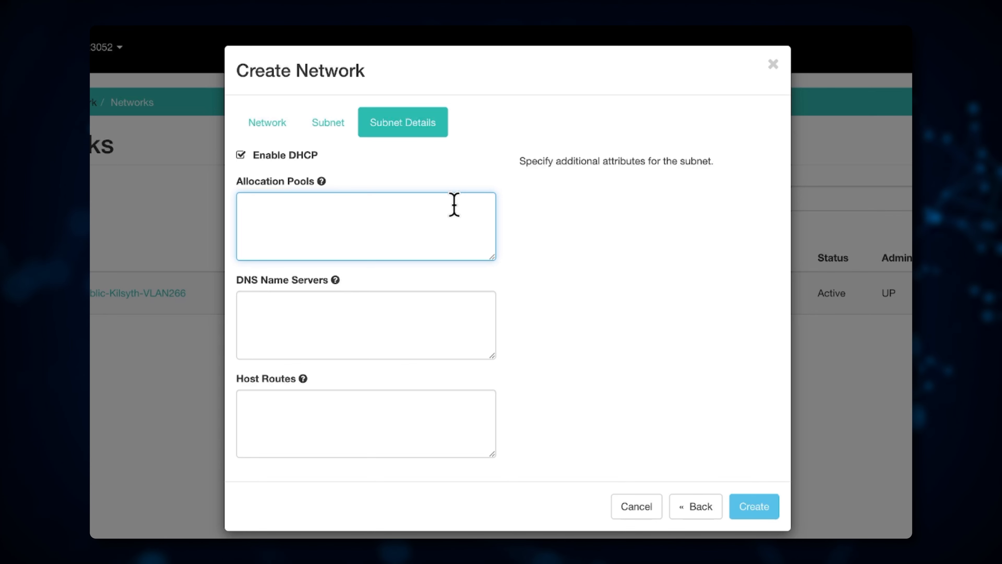
text(192.168.10)
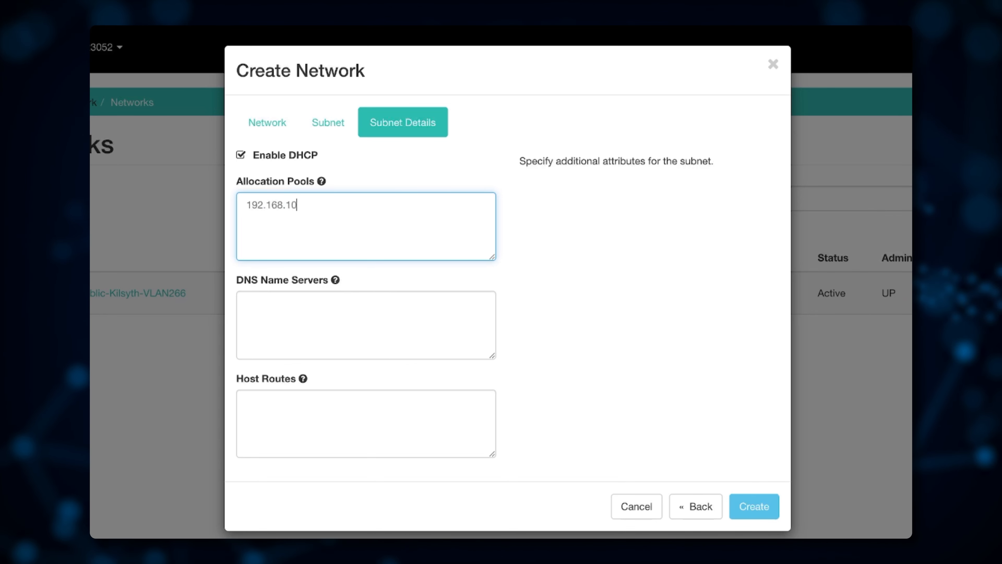
text(.10,192.168.10.50)
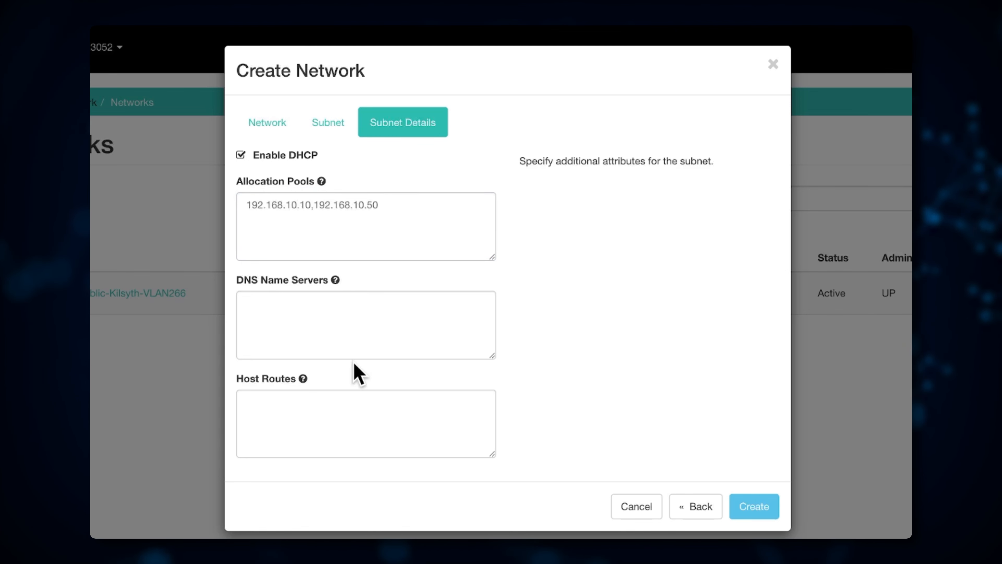
Step: Enter DNS name servers 119.31.226.4 and 27.131.115.46 on separate lines and create the network
click(392, 329)
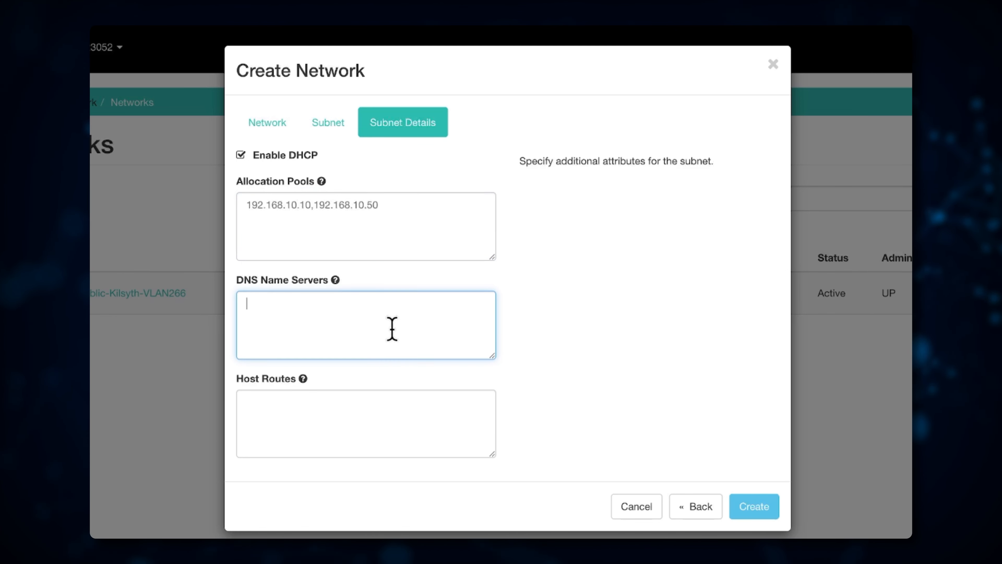
text(119.31.226.4)
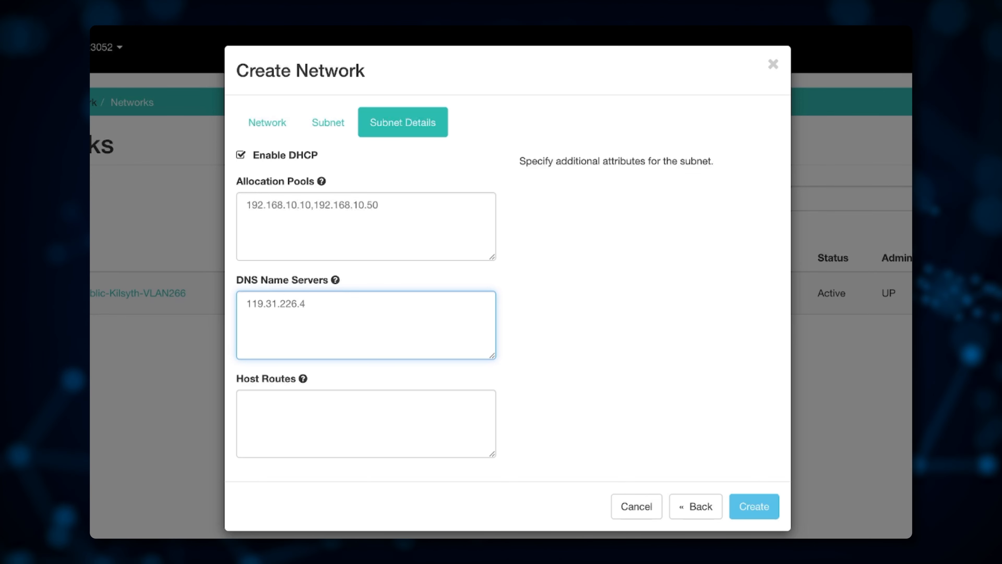
key(Return)
text(27.13)
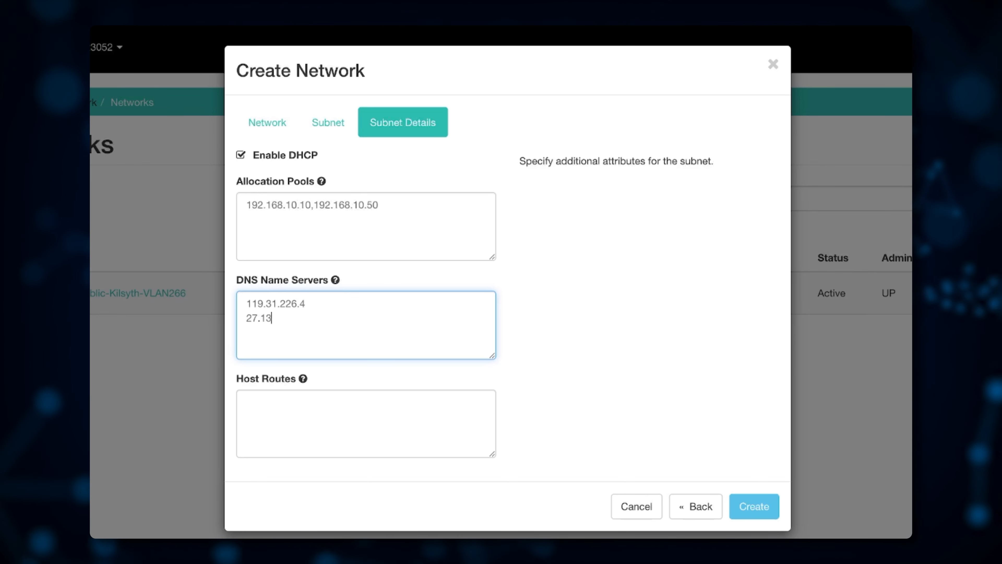
text(1.115.46)
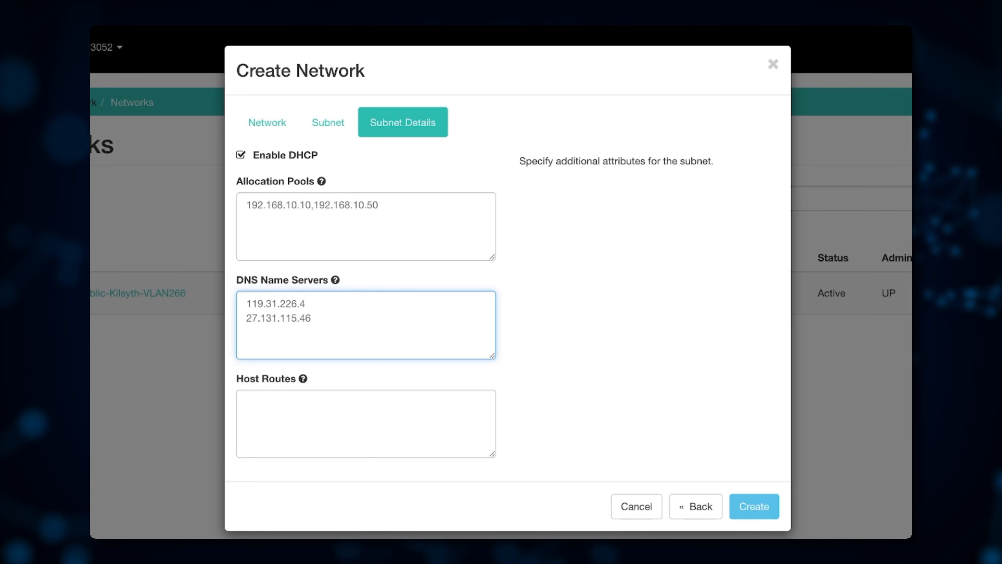
click(754, 506)
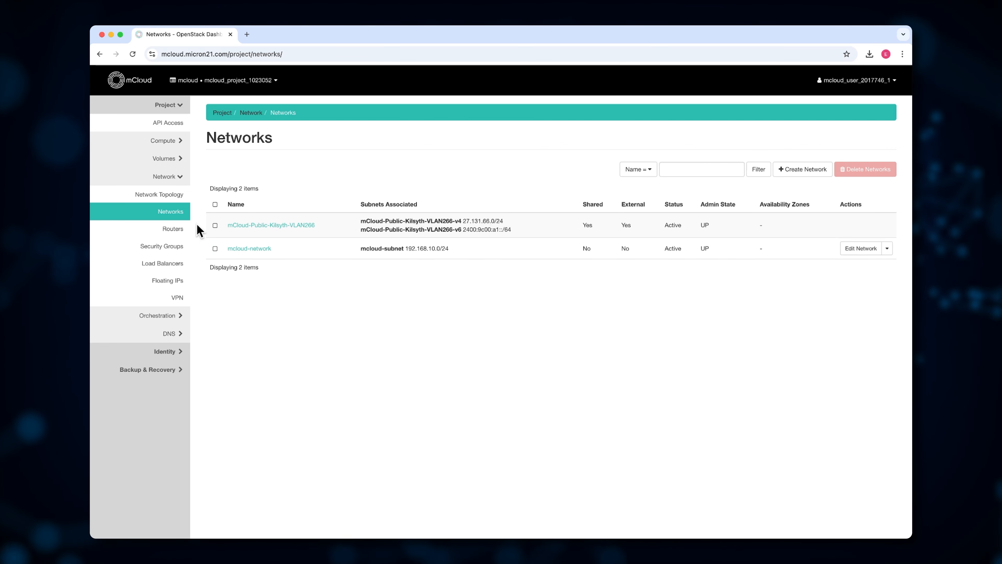
Step: Create a router named mcloud-router with mCloud-Public-Kilsyth-VLAN266 as its external network
click(178, 233)
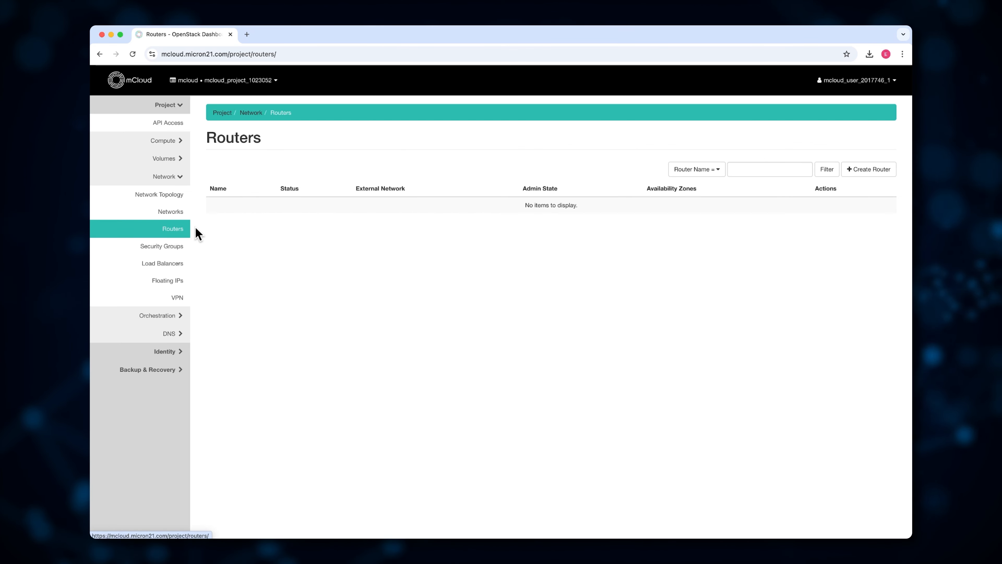
click(890, 170)
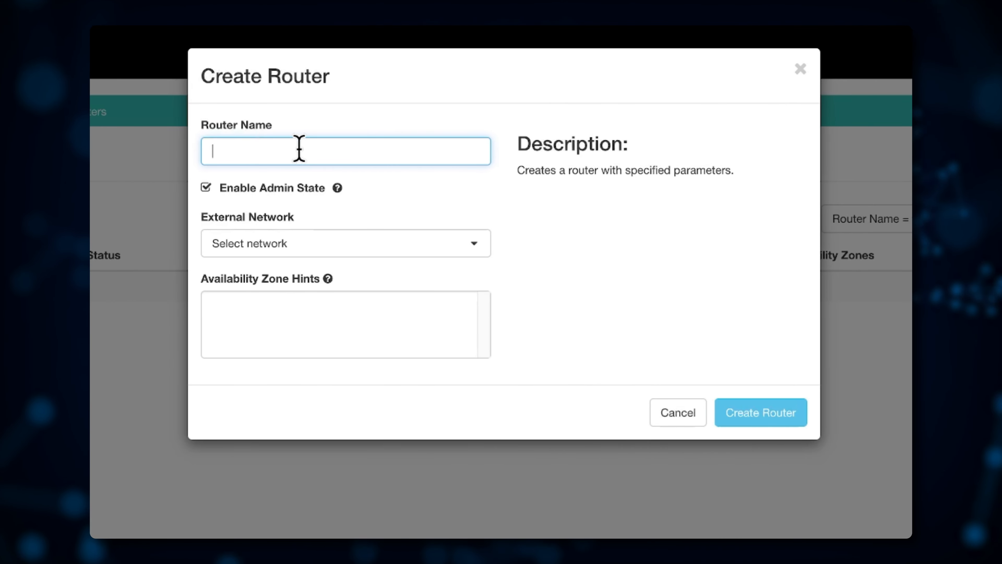
click(291, 150)
text(mcloud-router)
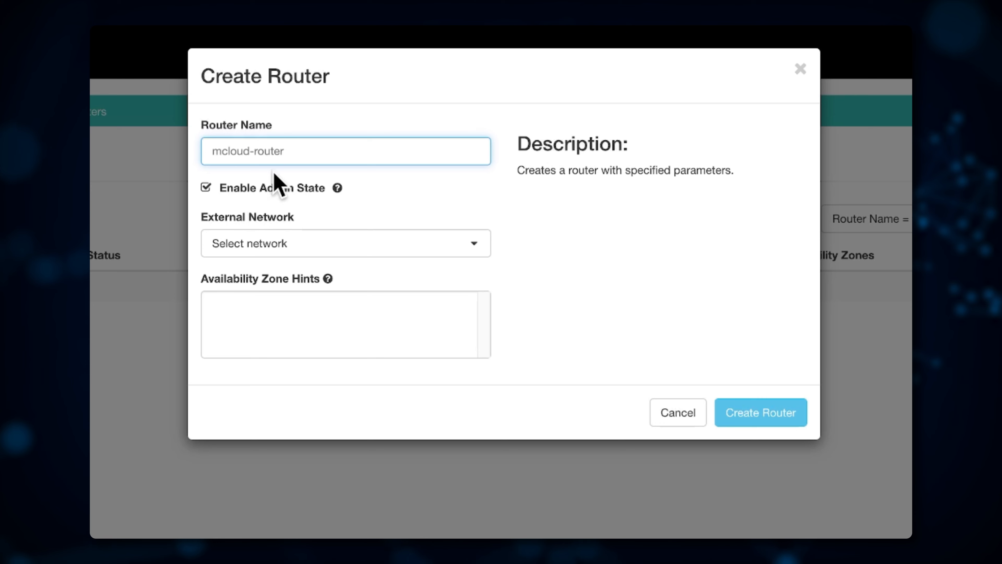
click(289, 242)
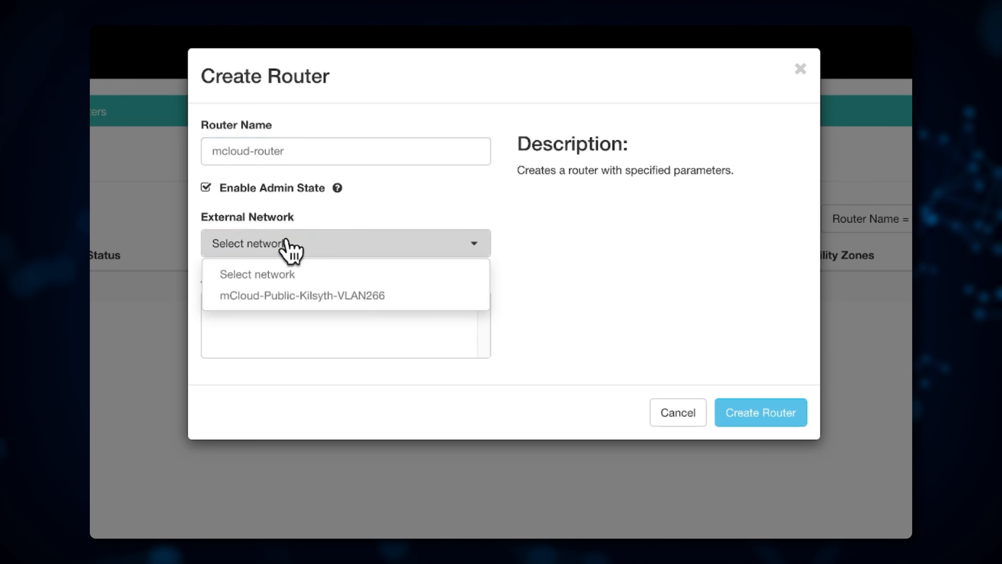
click(350, 302)
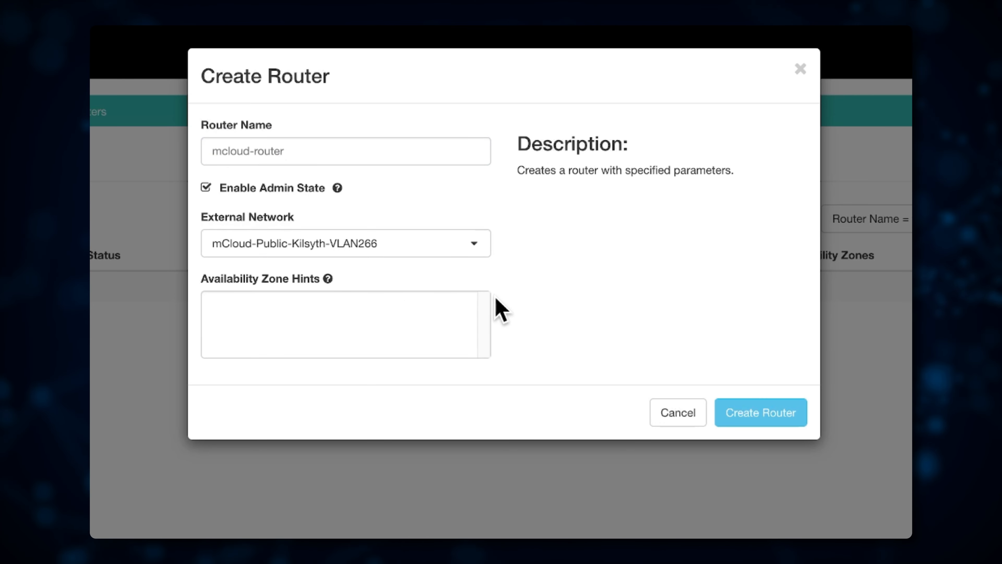
click(790, 414)
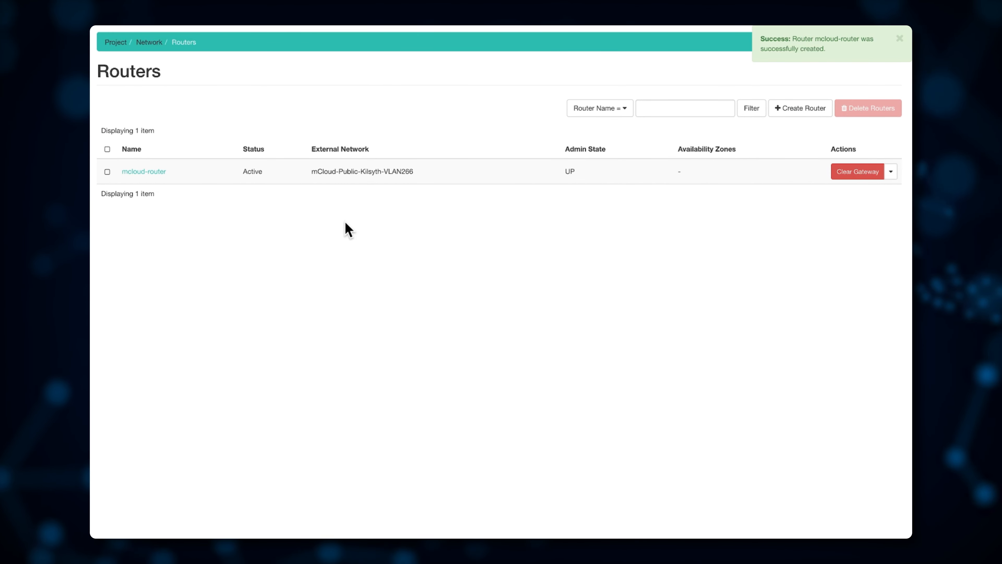
Step: Add an interface to mcloud-router on the mcloud-network 192.168.10.0/24 subnet with IP address 192.168.10.1
click(157, 171)
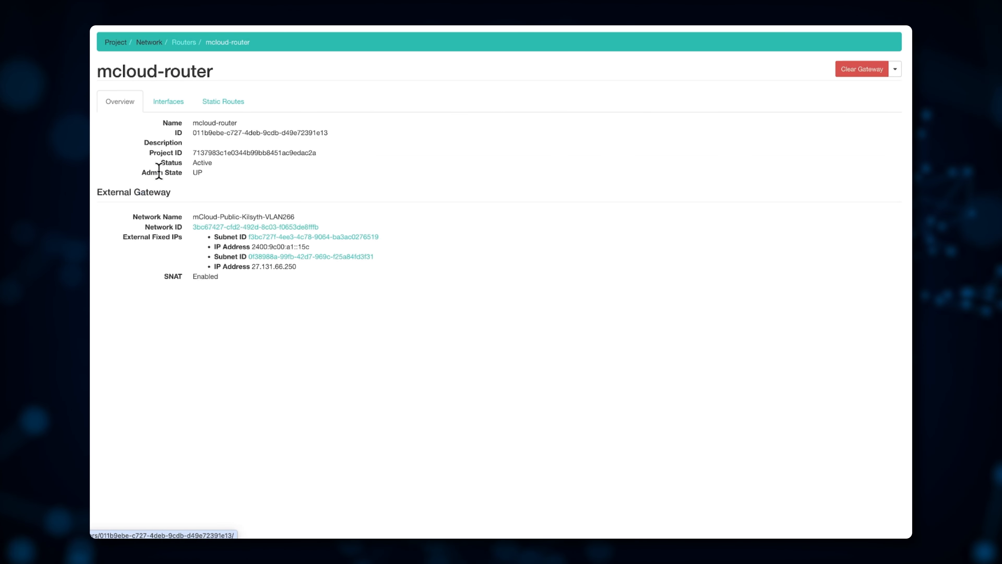
click(173, 115)
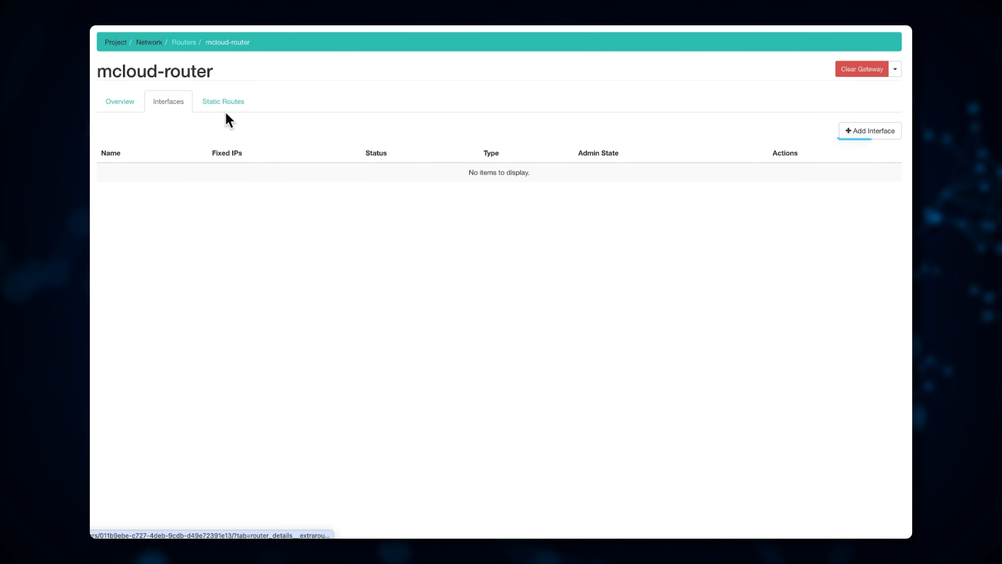
click(874, 134)
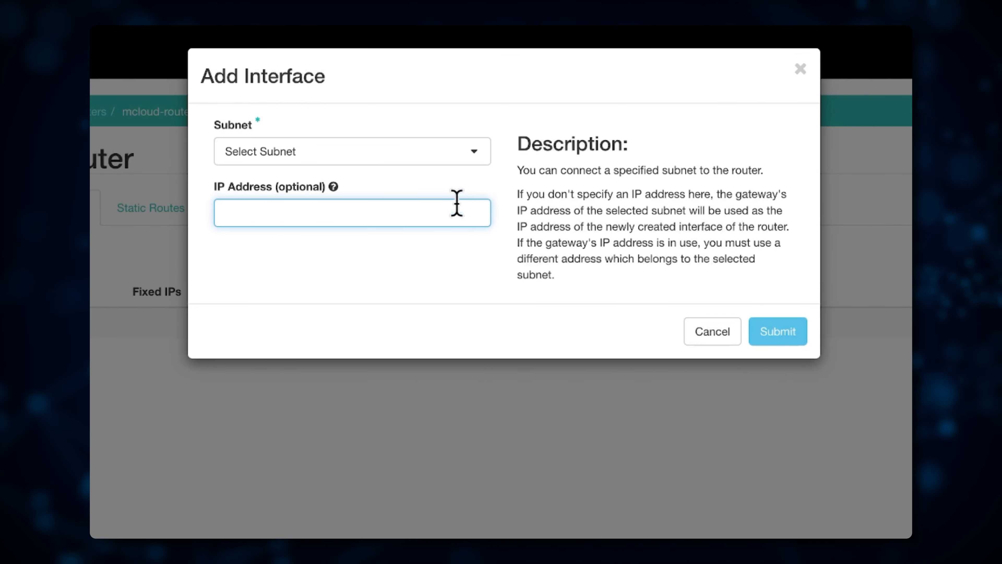
click(427, 160)
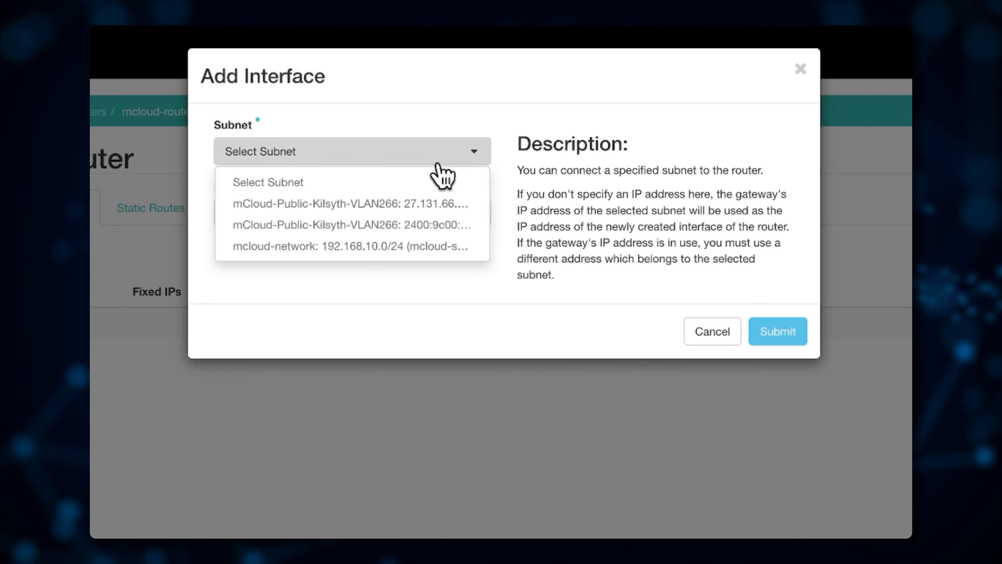
click(455, 245)
click(371, 205)
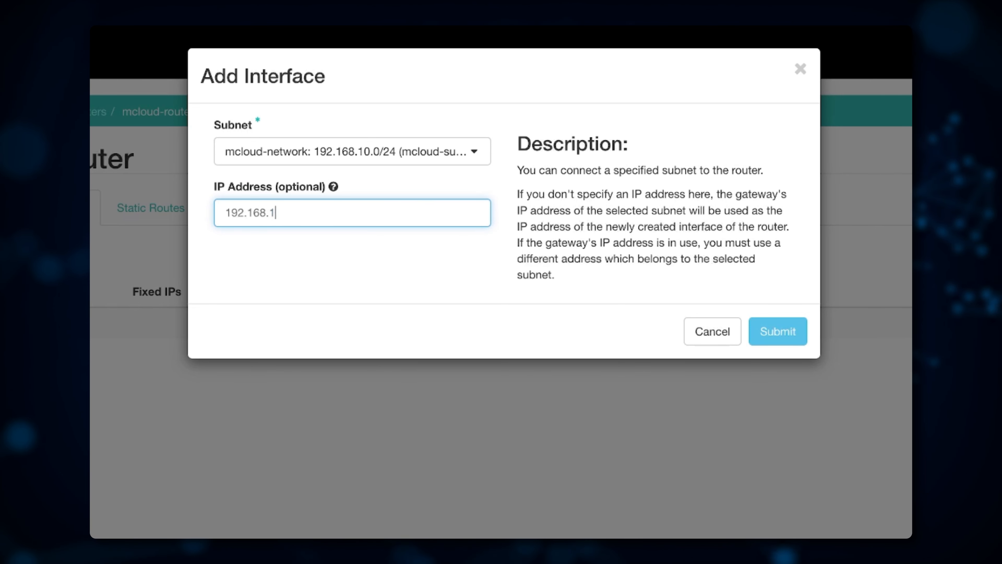
click(538, 287)
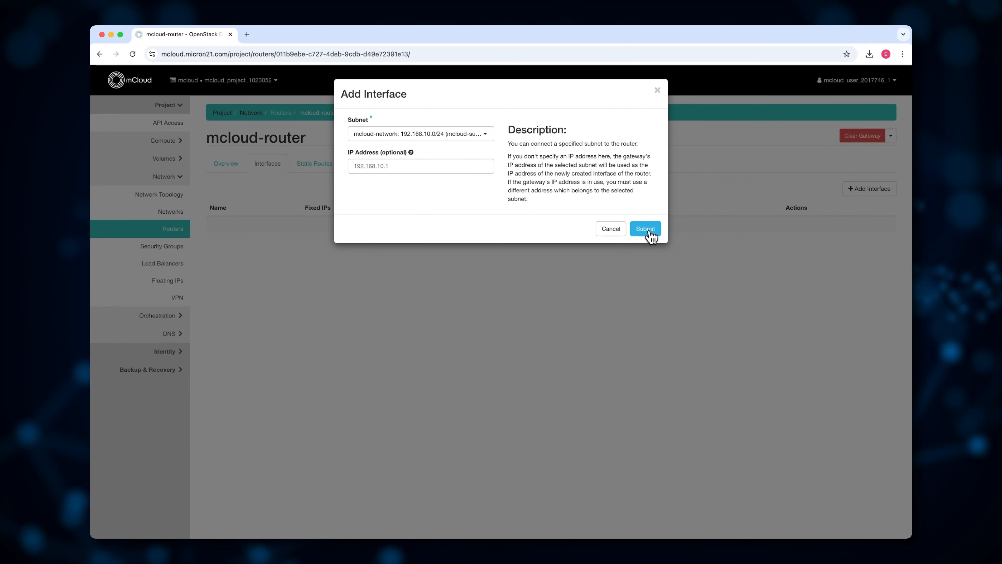
click(741, 301)
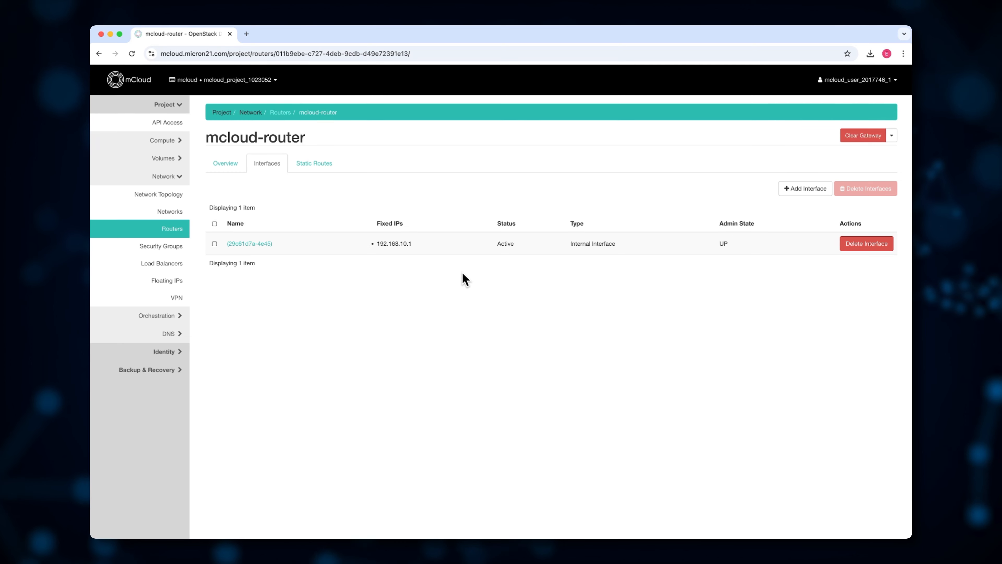
Step: Start launching a new compute instance and name it mcloud-vm
click(180, 142)
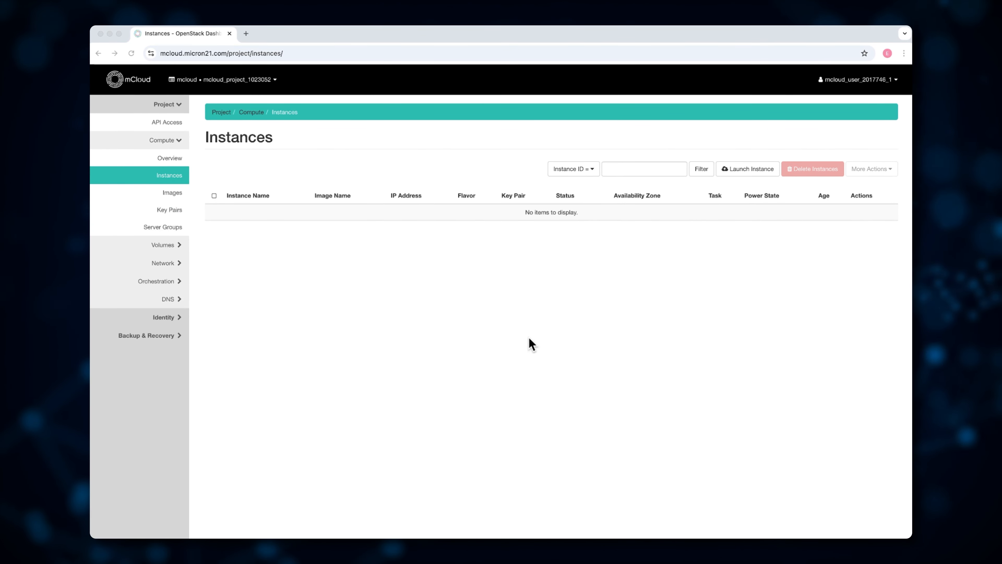
click(741, 169)
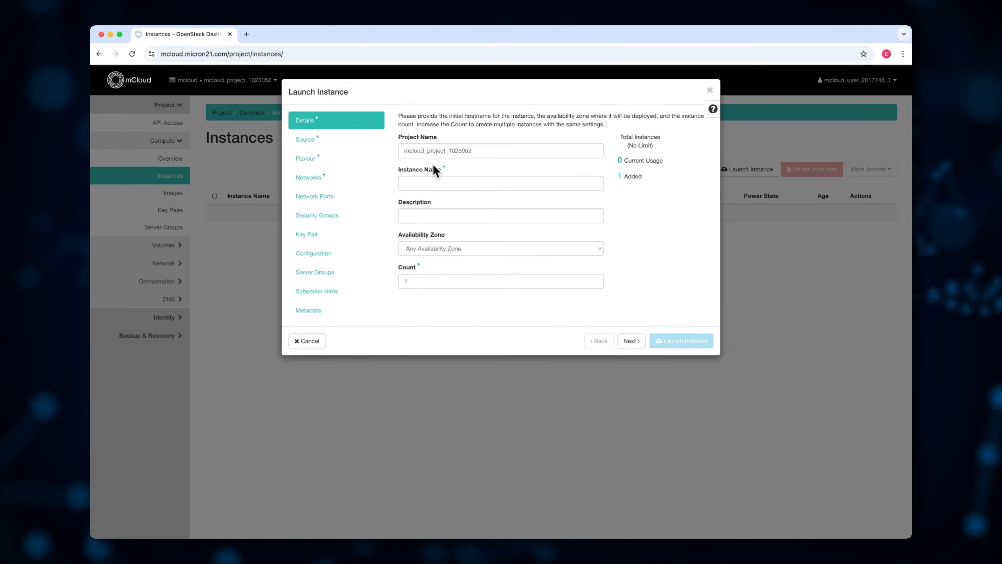
click(439, 179)
text(mcloud)
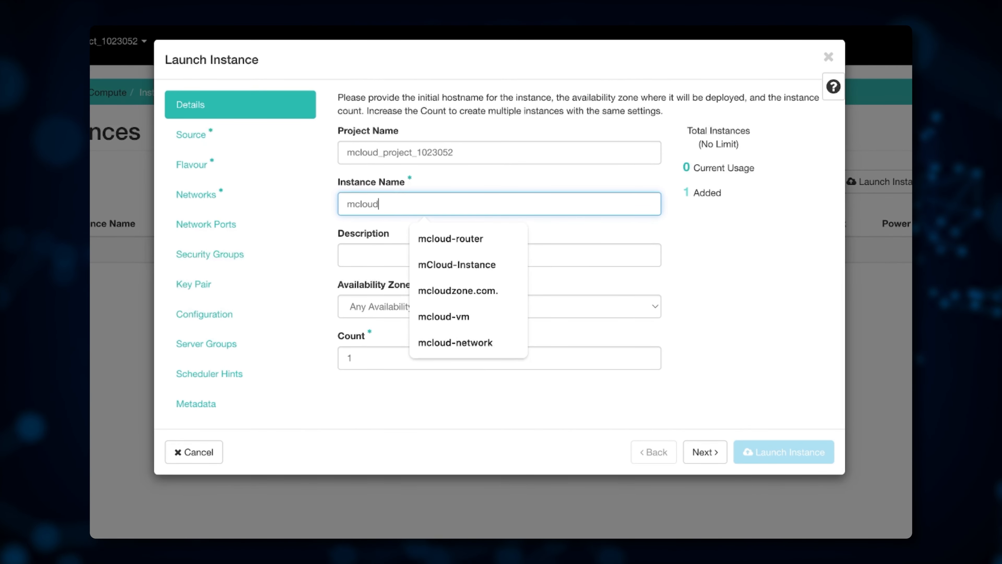
text(-vm)
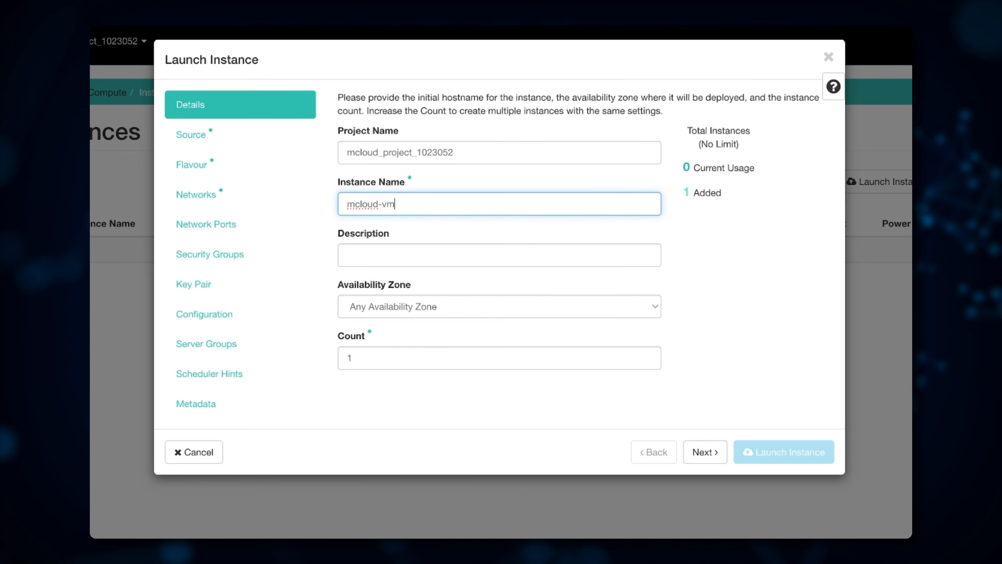
Step: Set the instance's availability zone to Kilsyth_01 and the count to 2
click(426, 307)
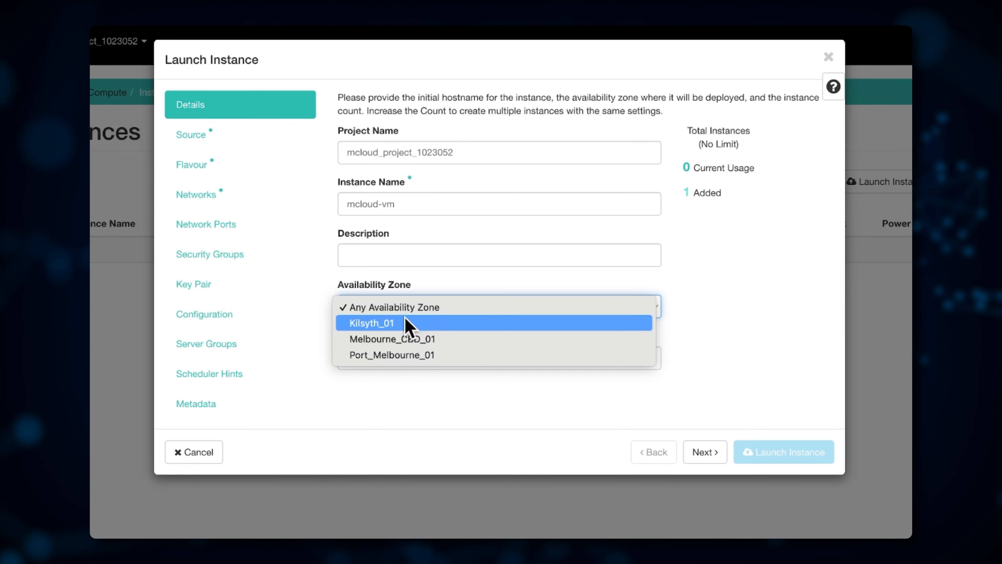
click(406, 322)
key(Tab)
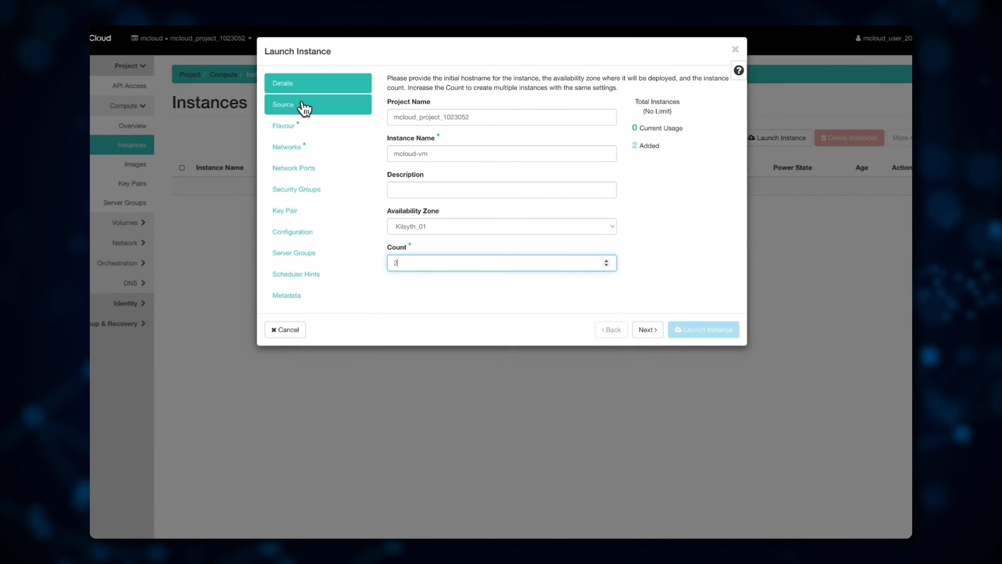
Step: Choose the Windows-Server-2022-Std image as the boot source and enable deleting the volume on instance delete
click(225, 138)
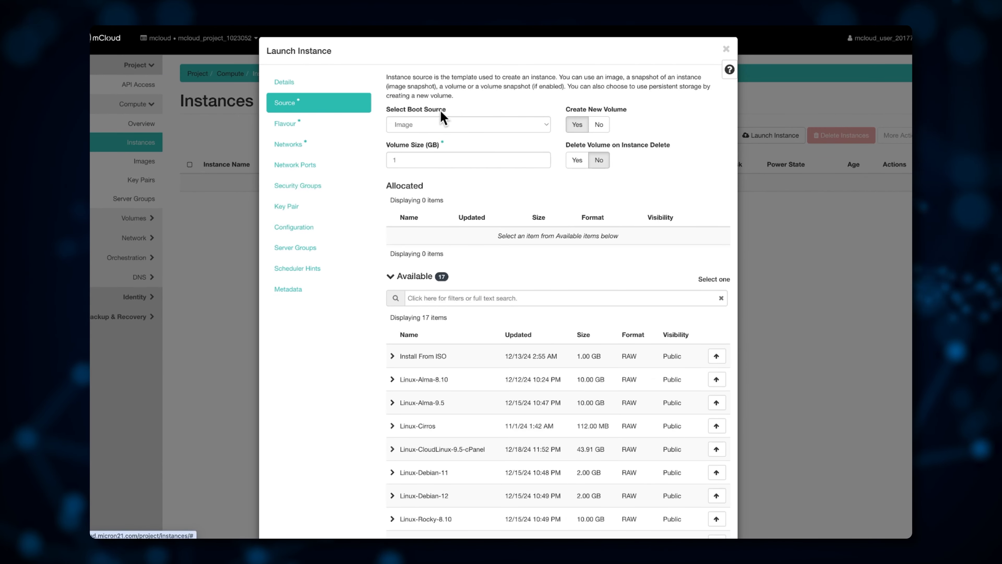
scroll(675, 177, down, 7)
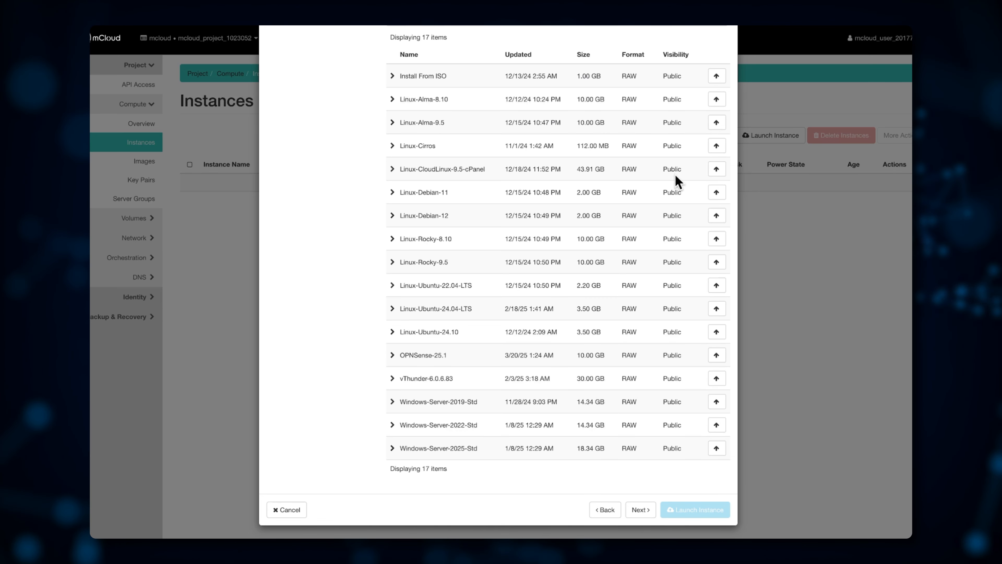
click(716, 427)
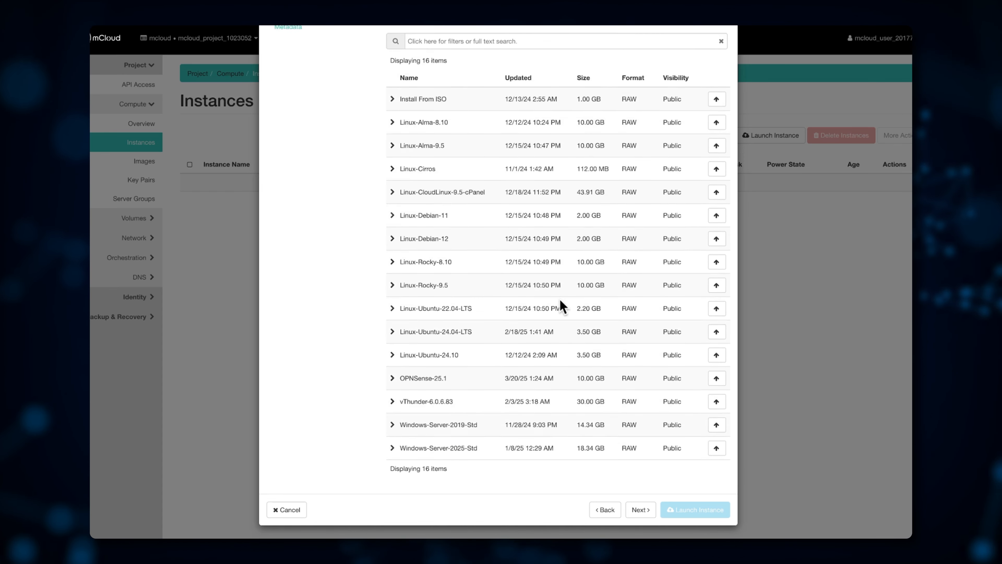
scroll(561, 301, up, 7)
scroll(558, 243, down, 7)
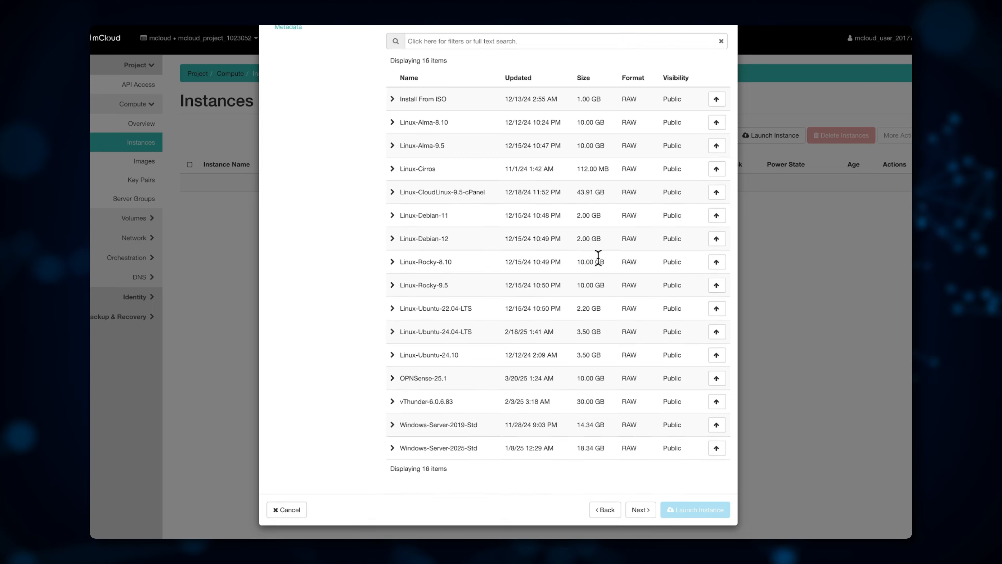
scroll(557, 243, up, 7)
click(577, 160)
scroll(670, 209, down, 7)
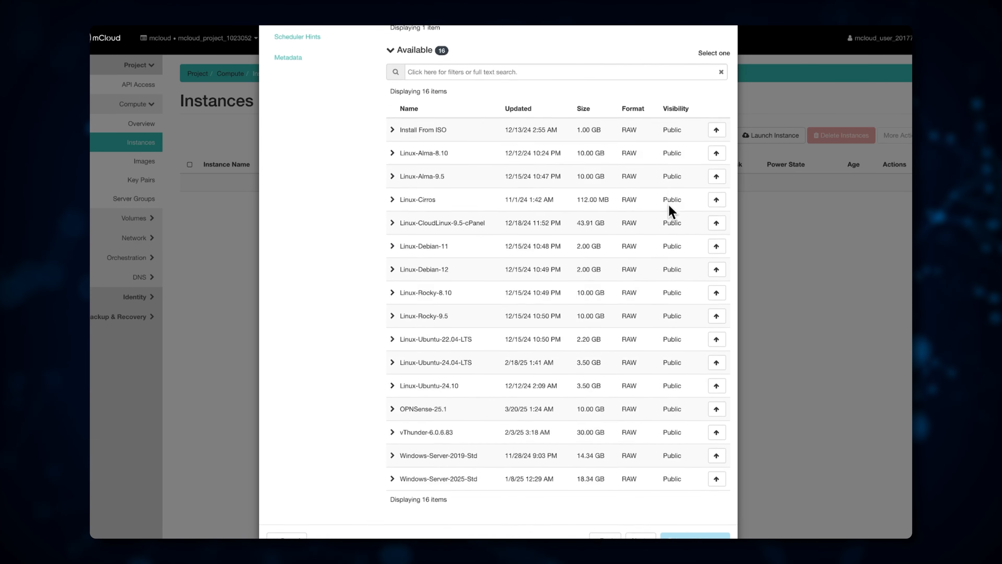
Step: Allocate the VDC-IB4C-4G-S flavour with 4 vCPUs and 4 GB RAM to the instances
click(644, 509)
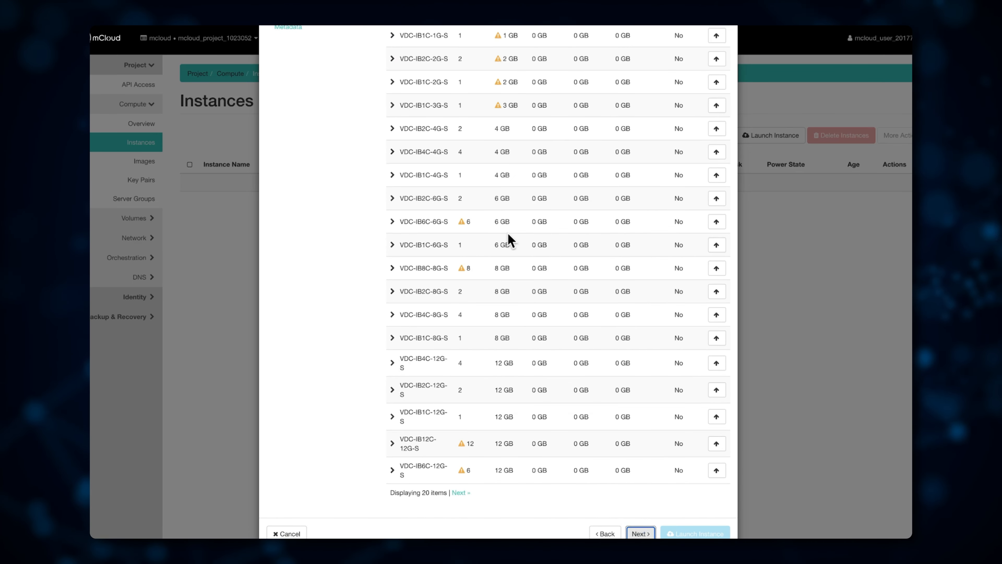
scroll(487, 218, up, 7)
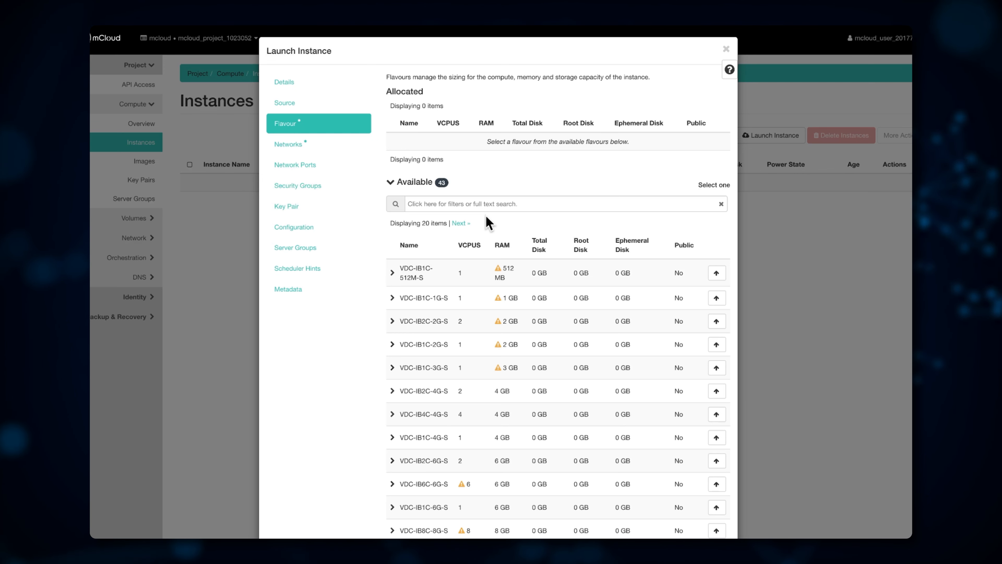
click(716, 415)
scroll(663, 385, down, 6)
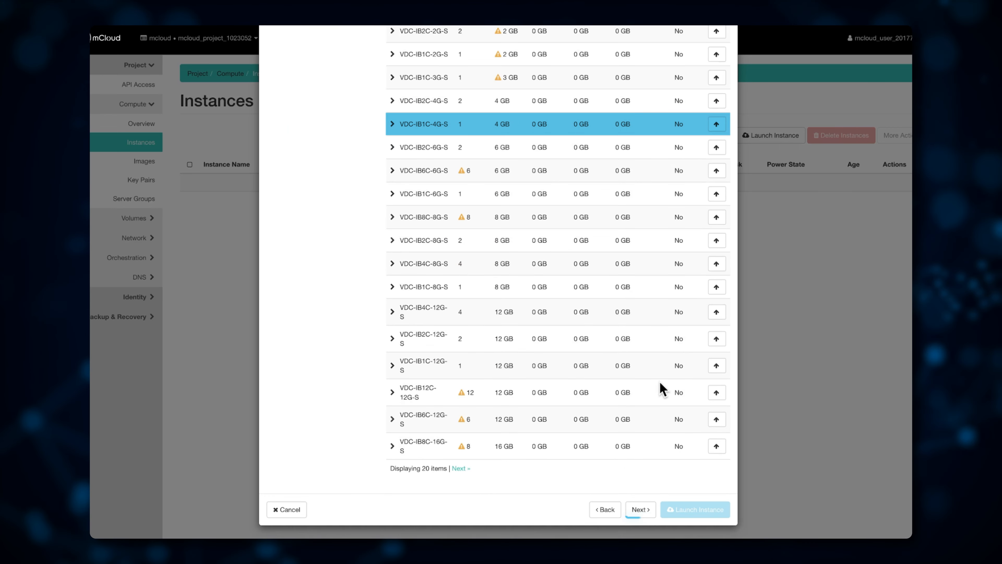
Step: Attach the instances to mcloud-network and launch them
click(642, 510)
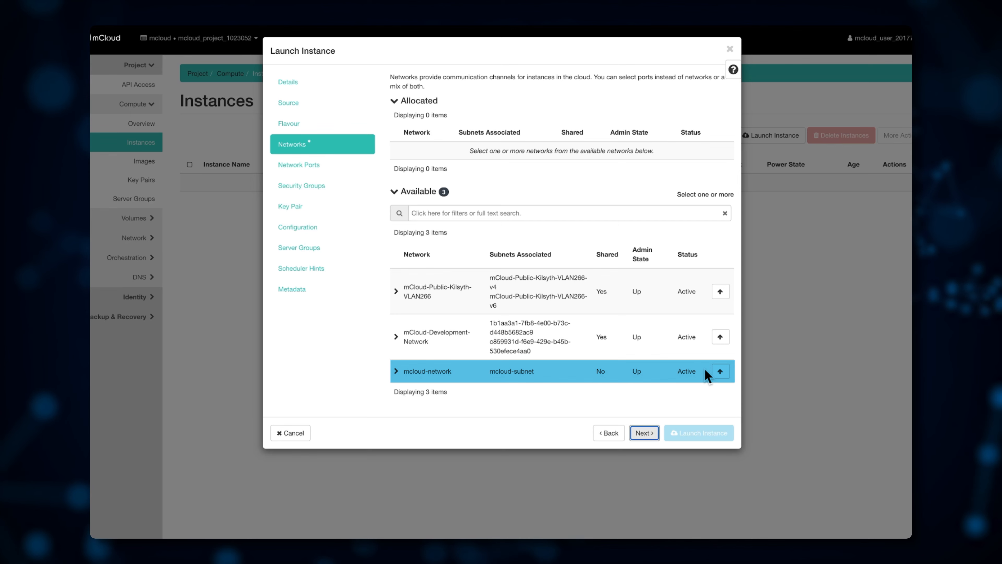
click(719, 371)
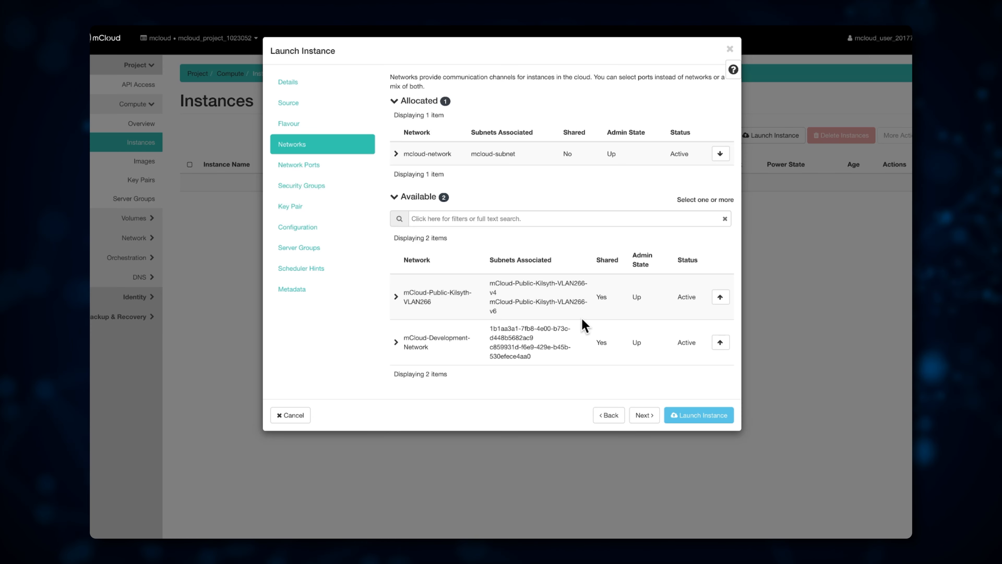
click(704, 420)
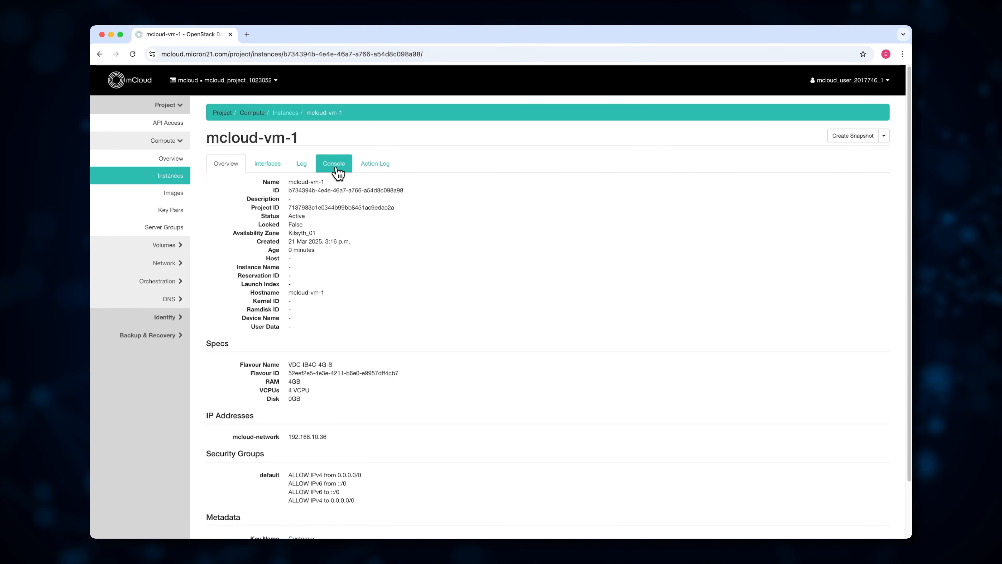
Step: Open the console of mcloud-vm-1, then enter and confirm a new Administrator account password
click(336, 169)
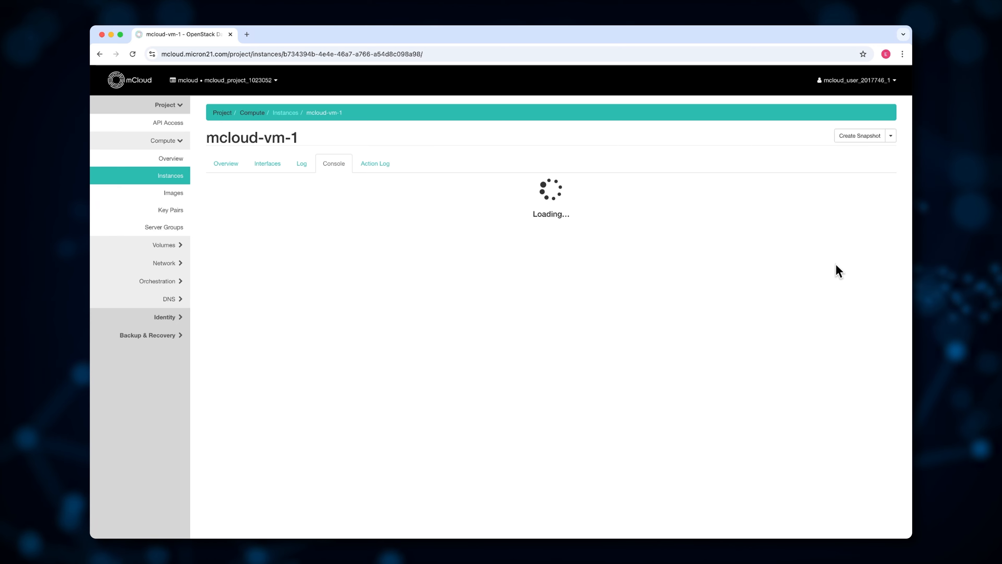
scroll(886, 224, down, 5)
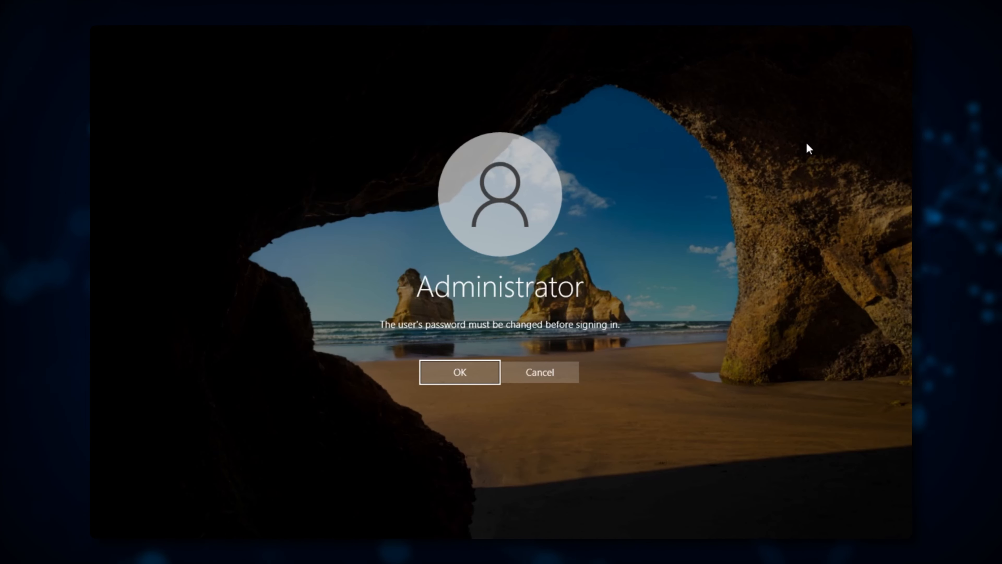
click(458, 369)
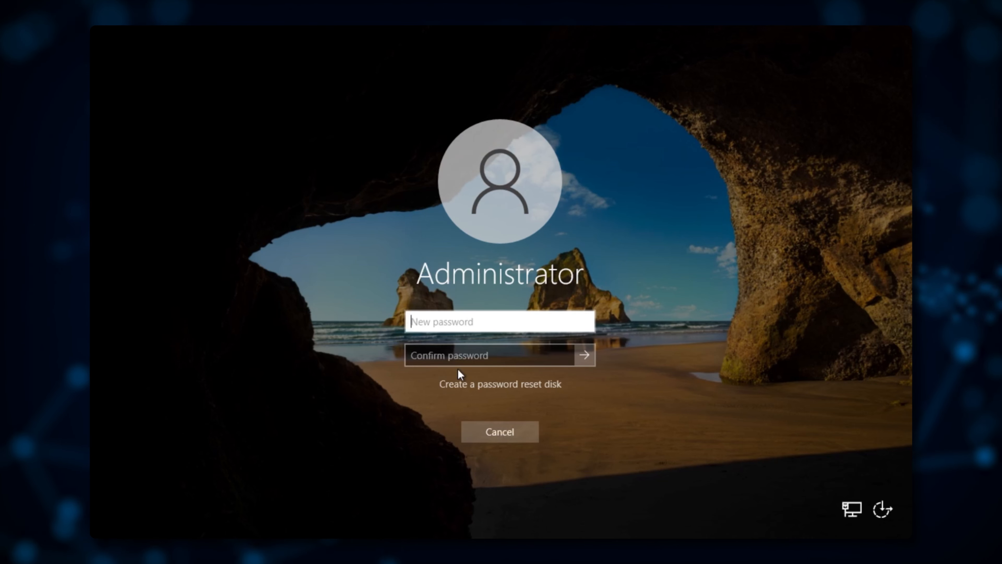
text(••••••)
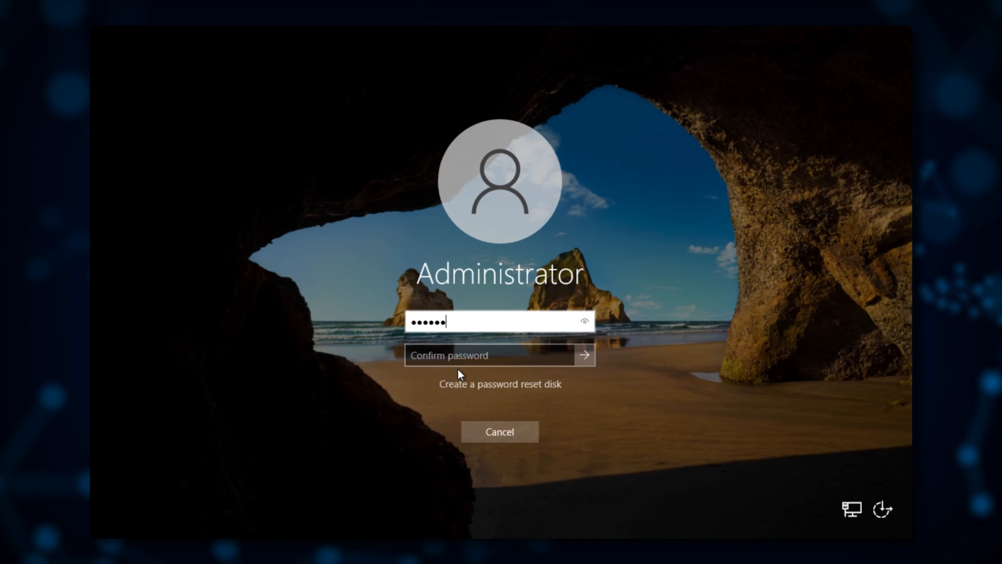
text(•••••••••)
key(Tab)
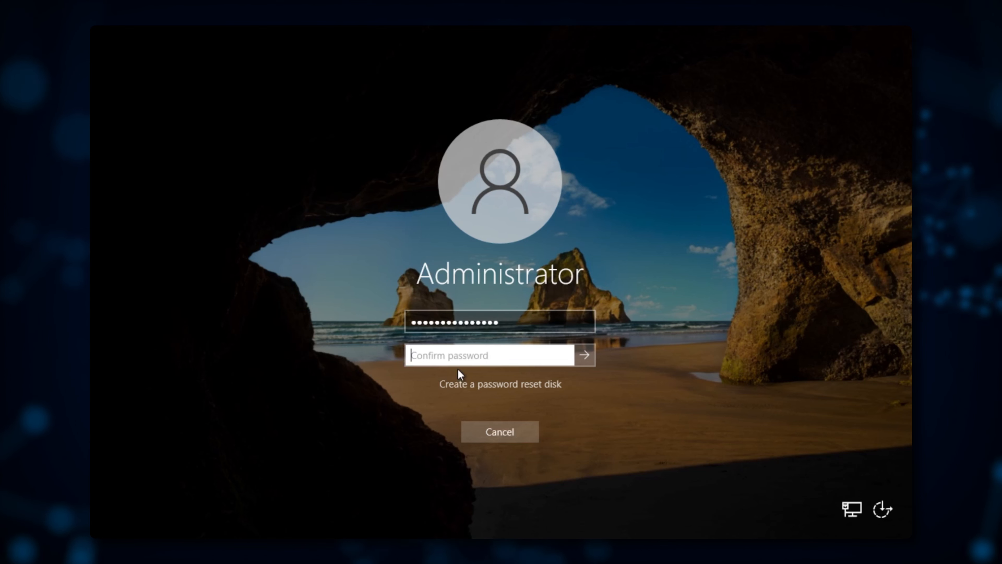
text(•••••)
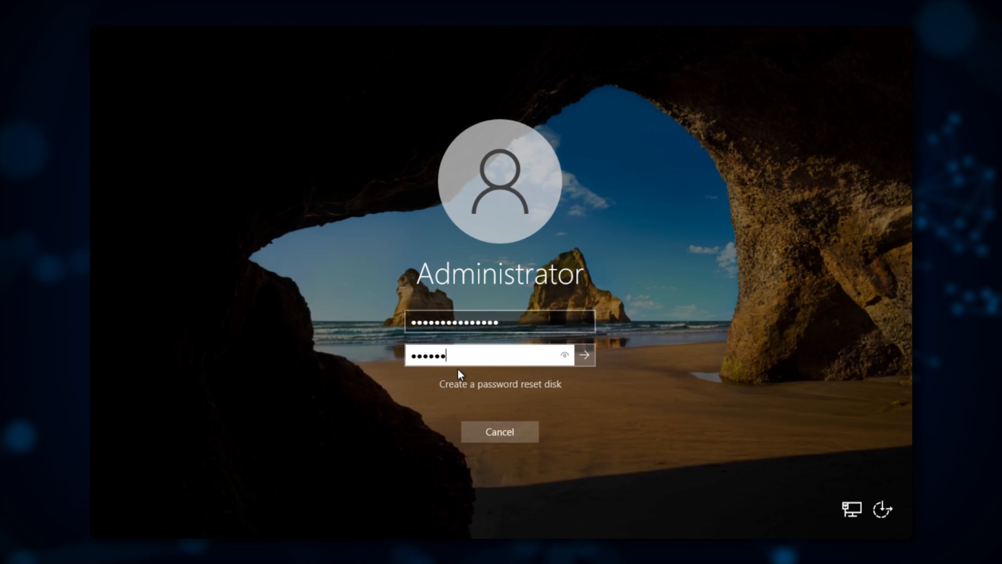
key(Return)
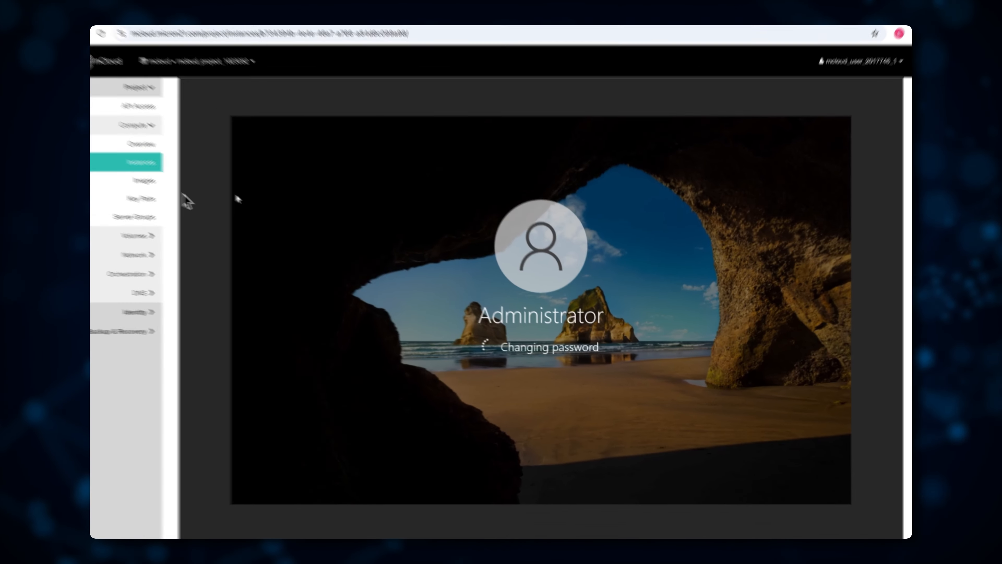
Step: Return to the instances list and open the console of mcloud-vm-2
click(175, 184)
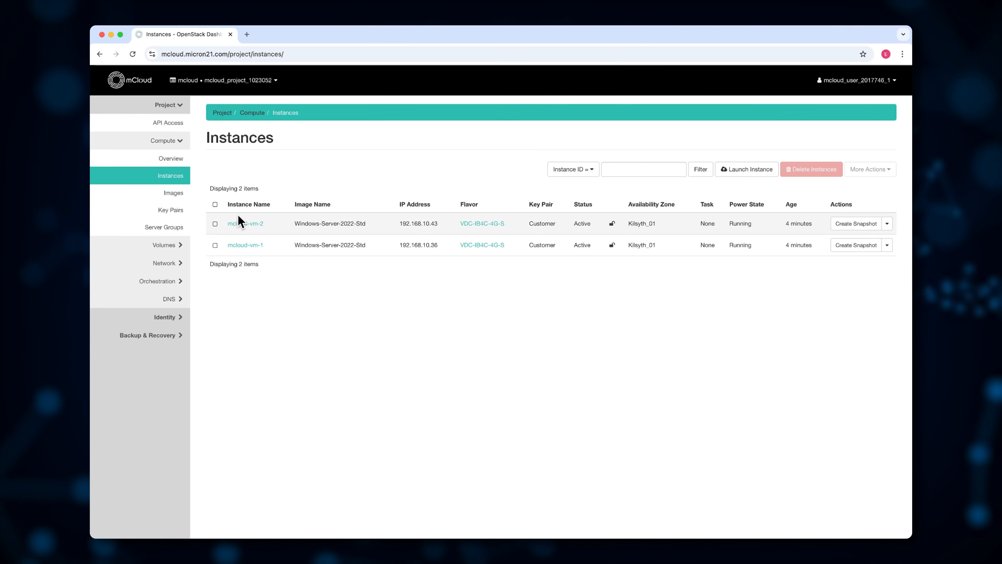
click(246, 224)
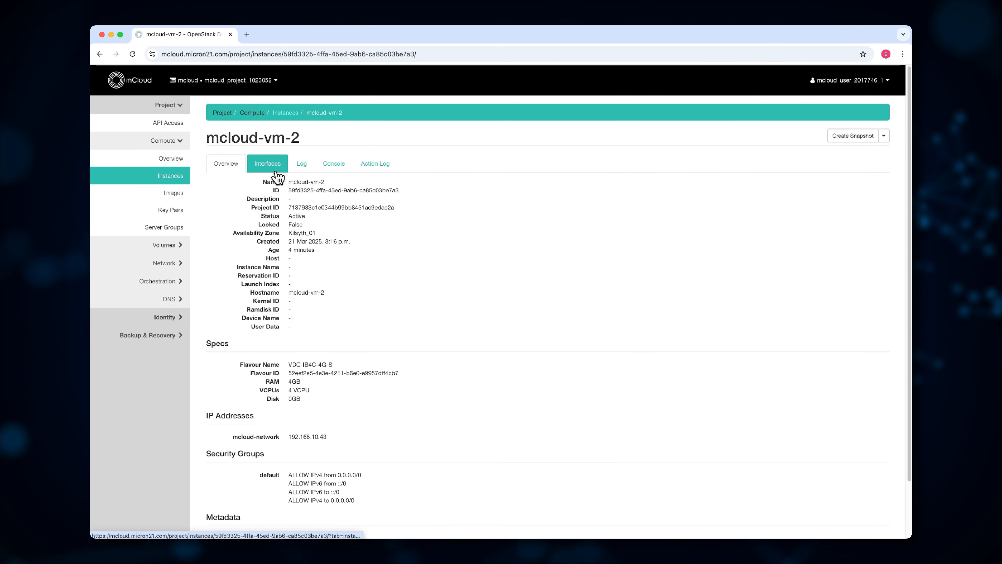
click(333, 164)
scroll(695, 276, down, 4)
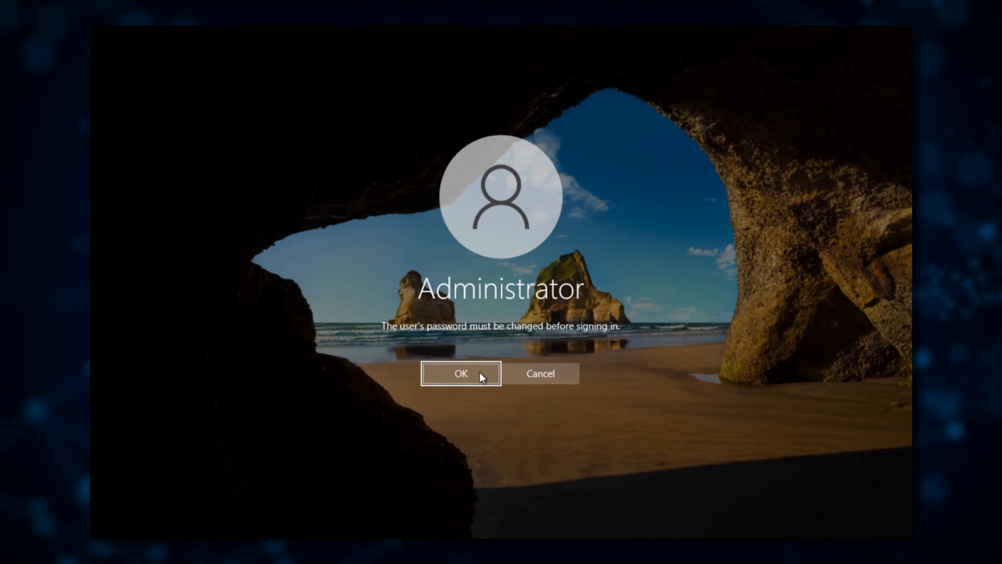
Step: Enter and confirm a new Administrator account password on mcloud-vm-2 and continue signing in
click(528, 401)
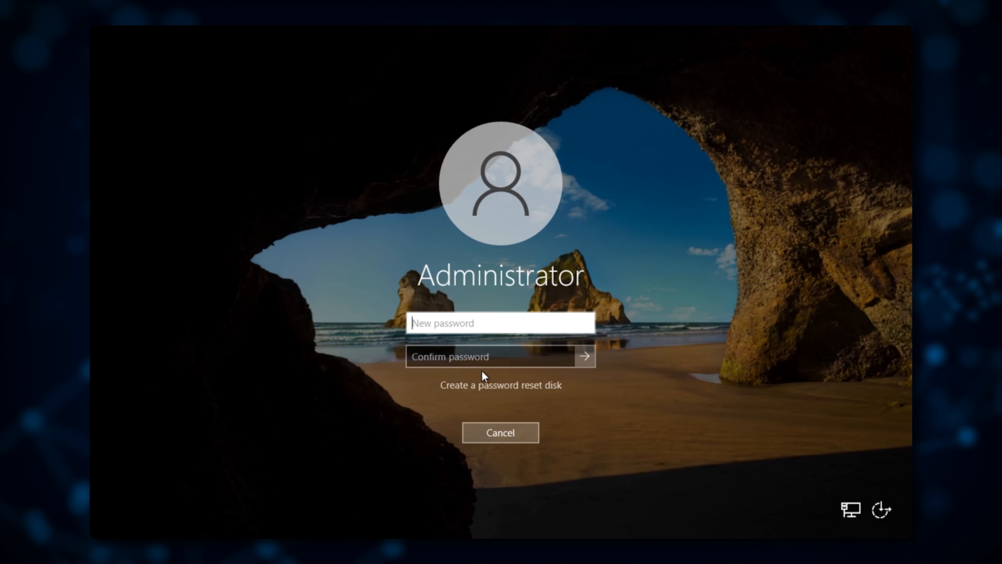
text(******)
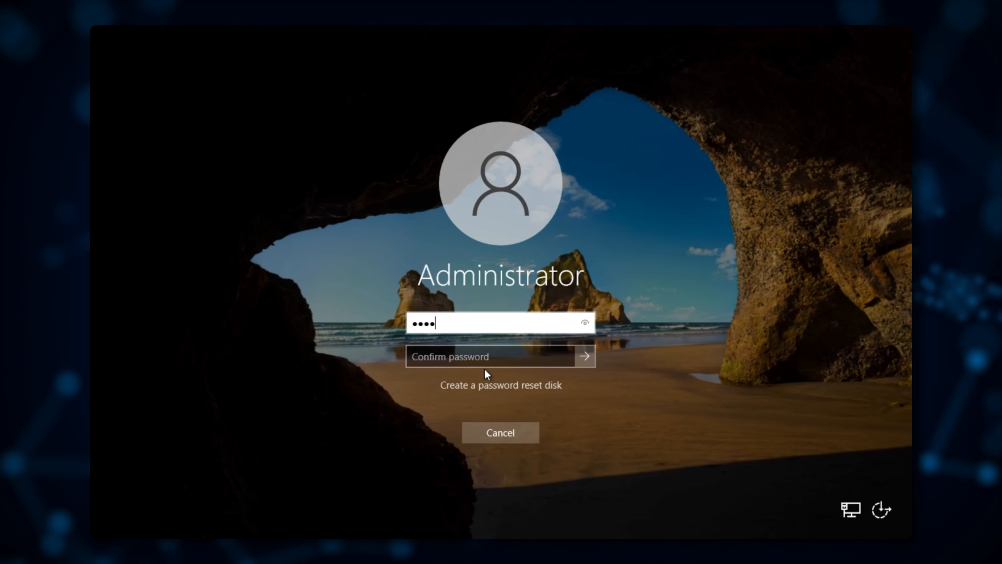
text(*********)
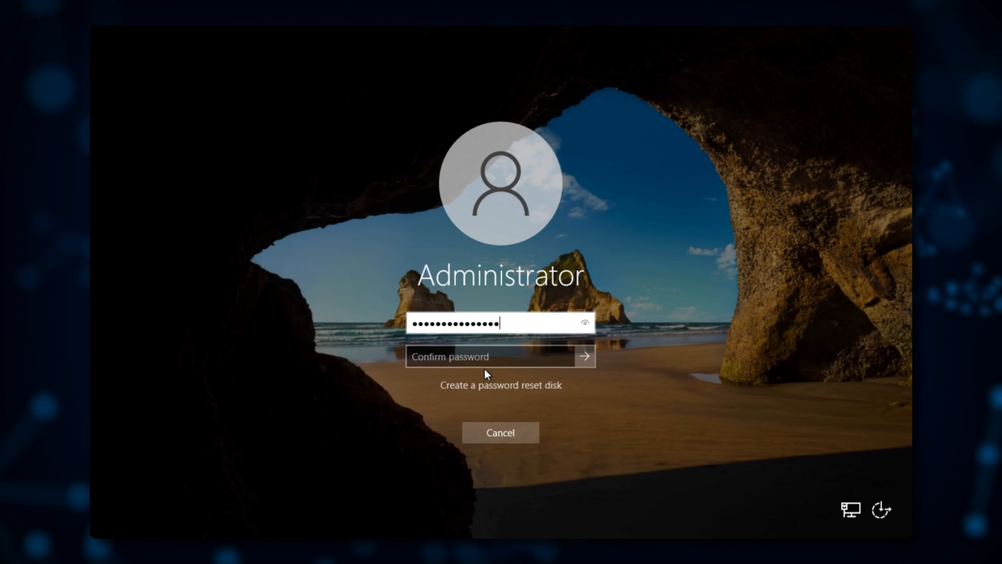
key(Tab)
text(*************)
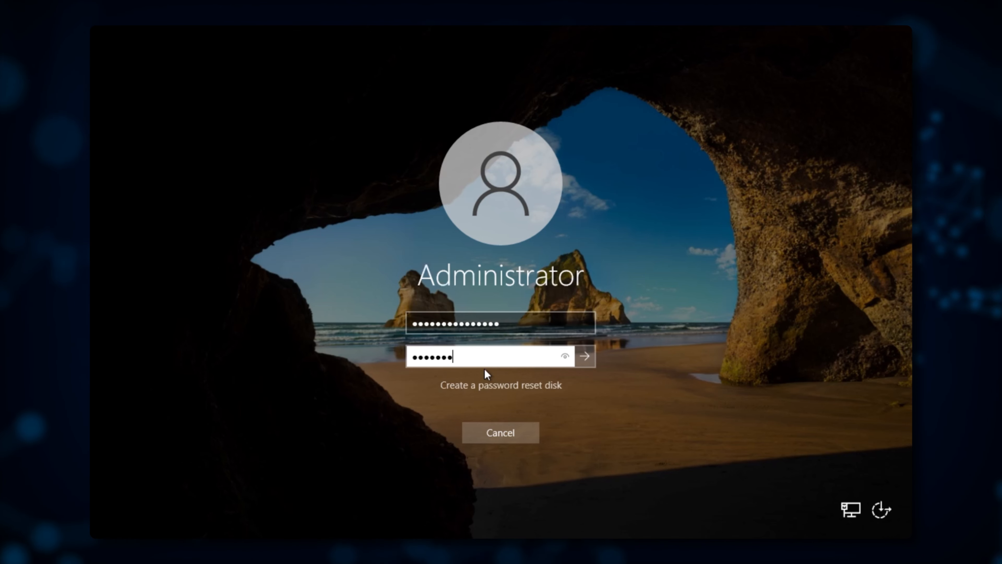
text(**)
key(Return)
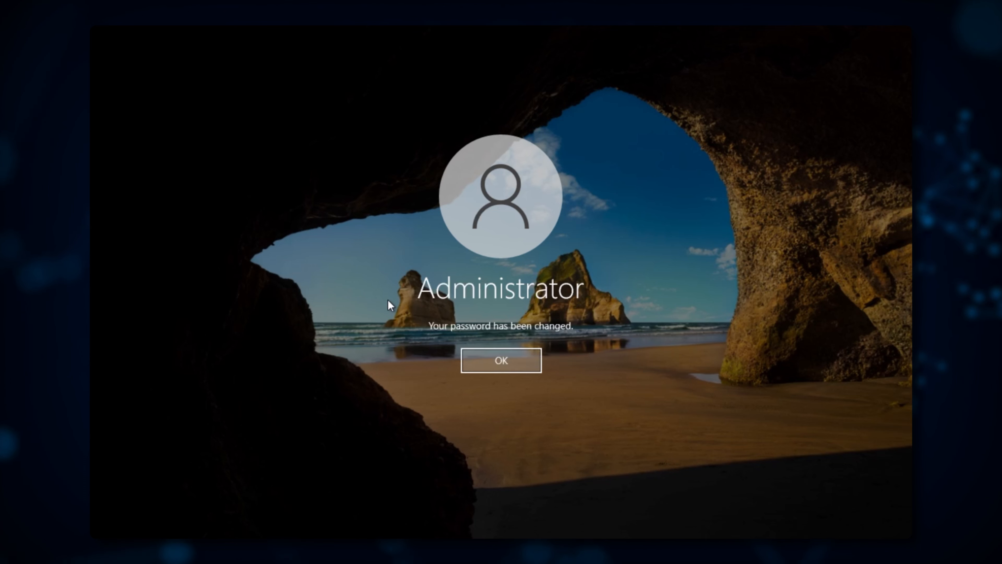
key(Return)
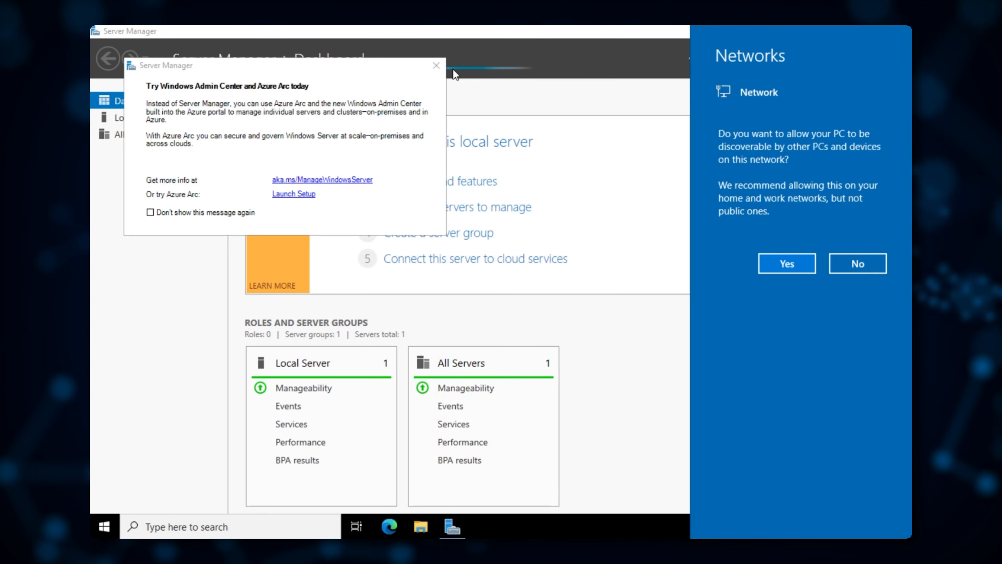
Step: Allow mcloud-vm-2 to be discoverable on the network and close Server Manager
click(774, 257)
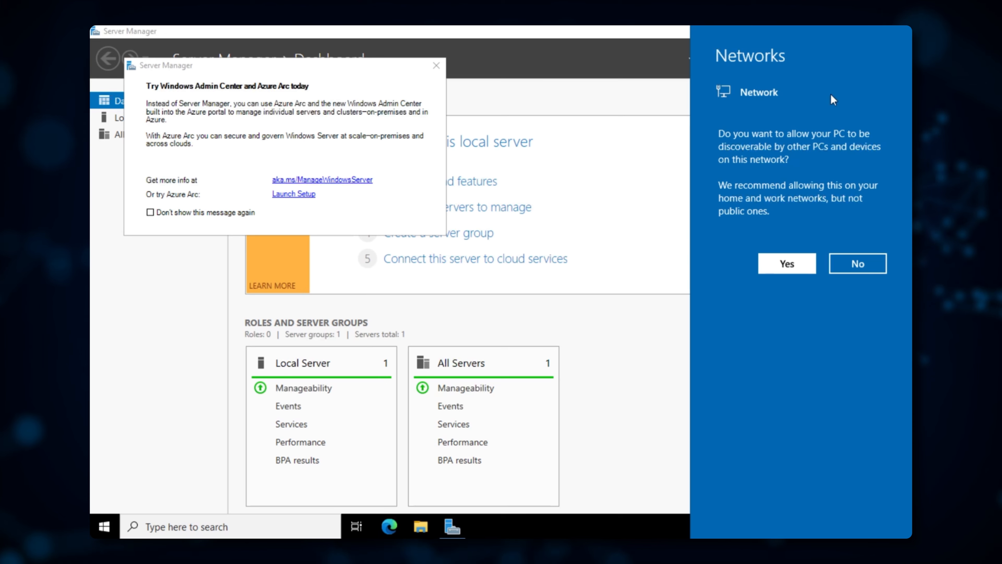
click(902, 31)
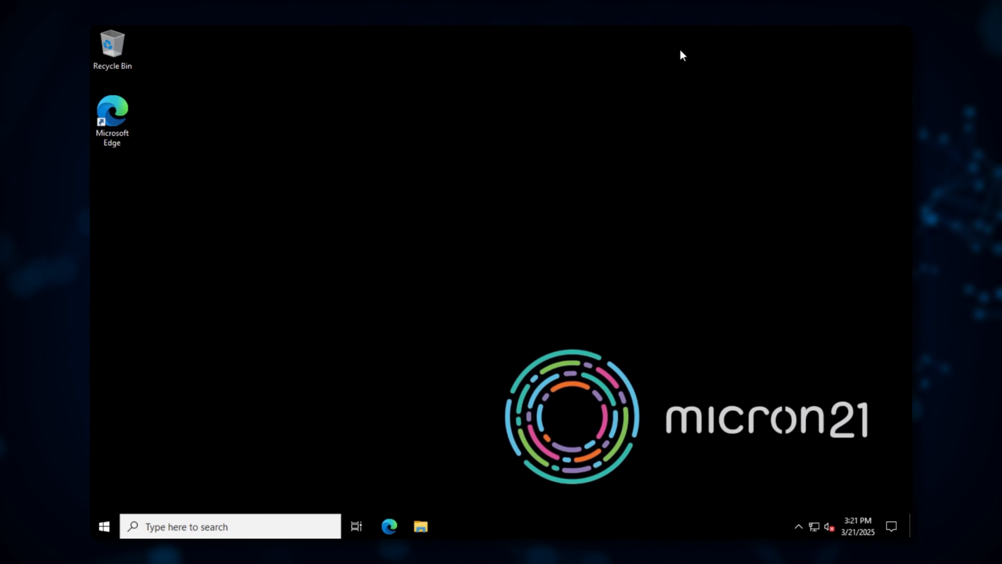
Step: Open Command Prompt on mcloud-vm-2 and ping 1.1.1.1 to test internet connectivity
click(113, 528)
text(cmd)
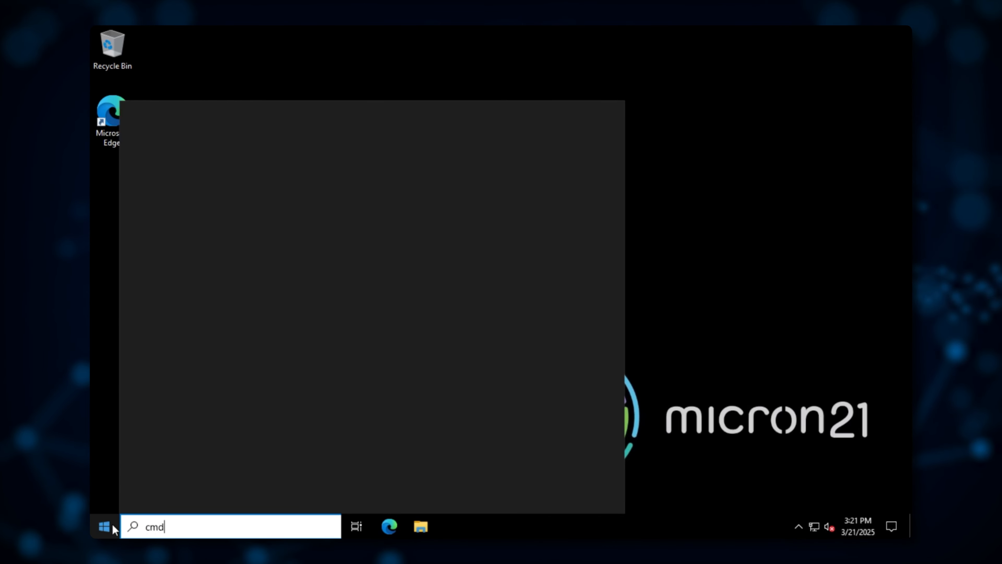
key(Return)
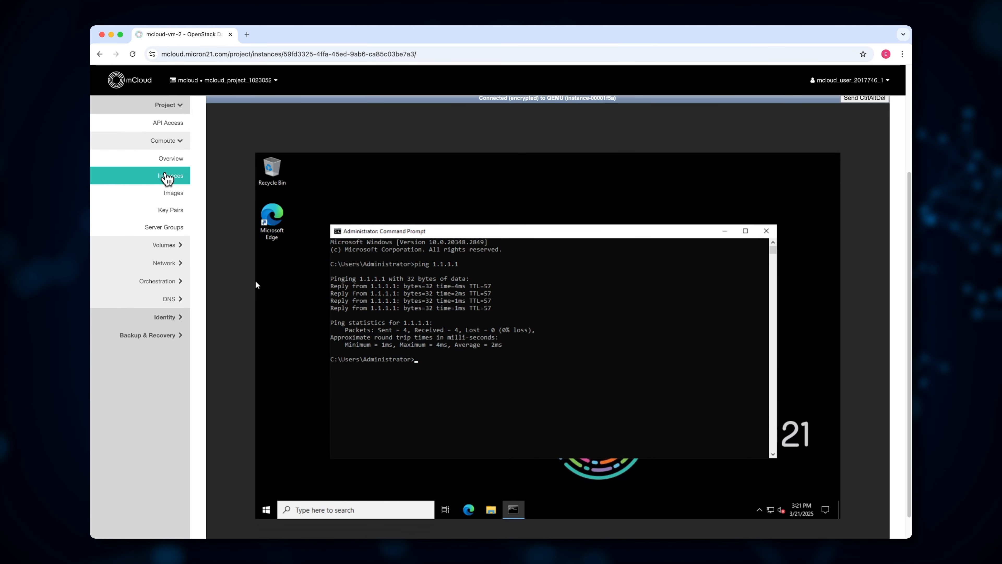
Step: Go back to the console of mcloud-vm-1 and acknowledge the password change to sign in as Administrator
click(167, 176)
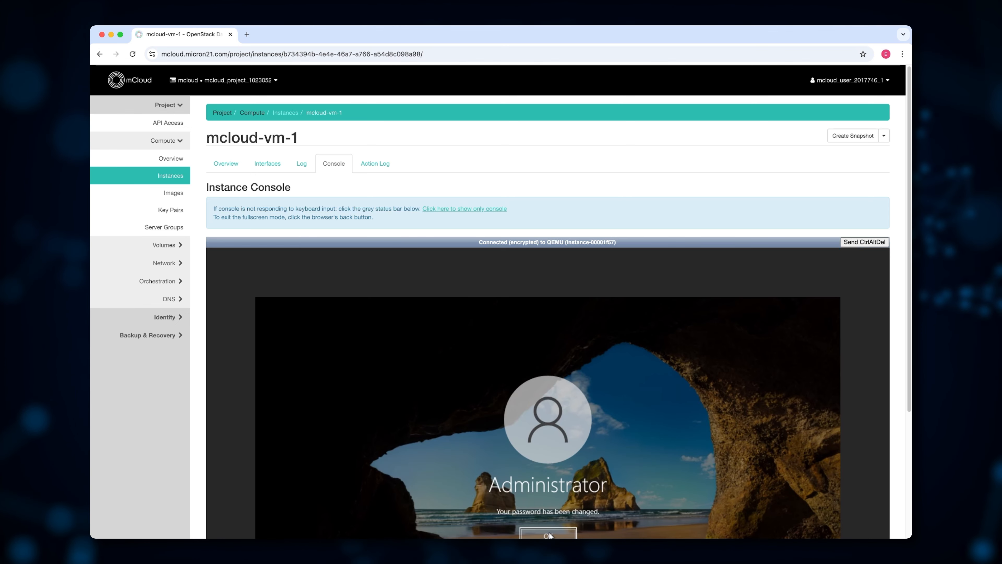
scroll(548, 524, down, 3)
click(557, 418)
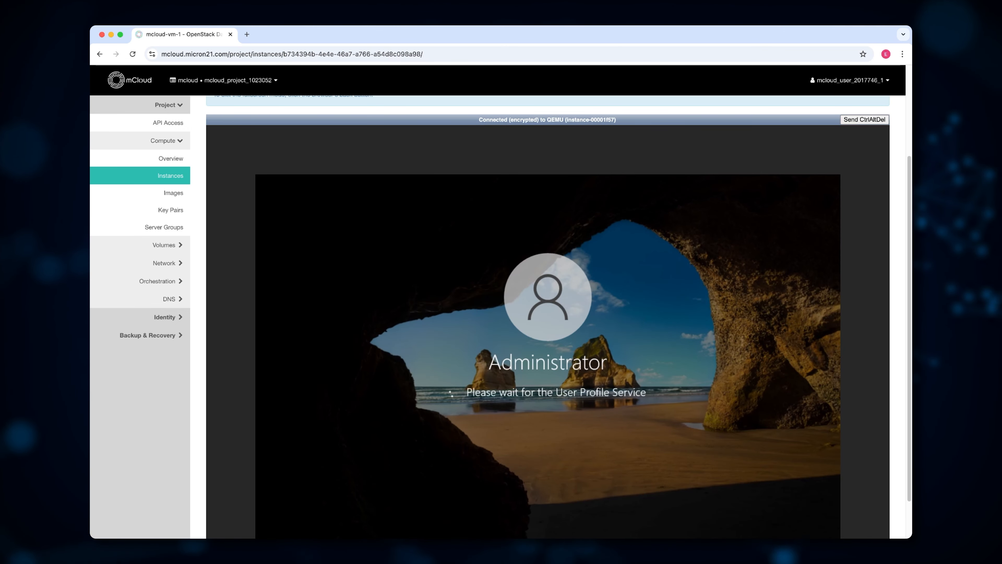
Step: Allow mcloud-vm-1 to be discoverable on the network and open Command Prompt on it
scroll(870, 358, down, 1)
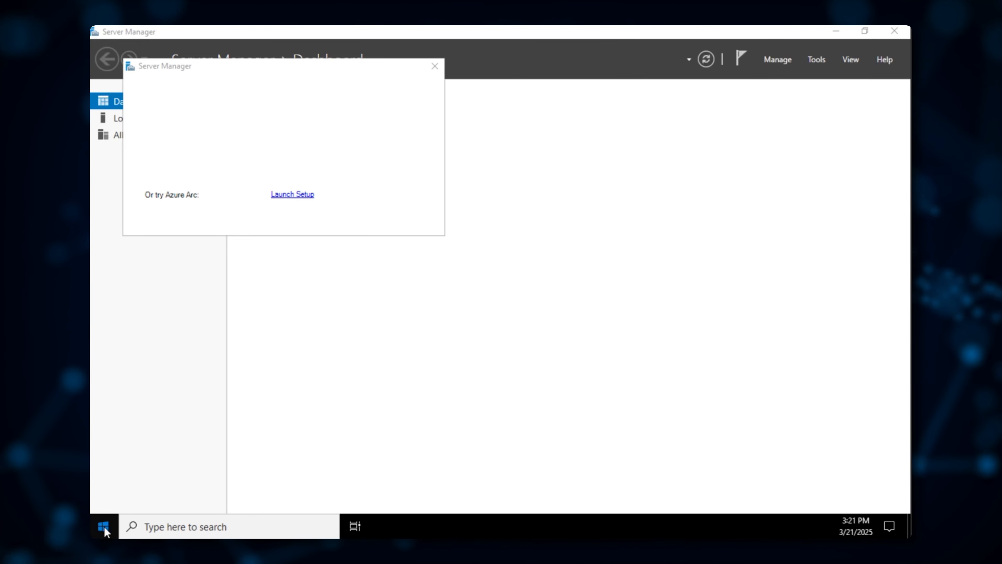
click(104, 526)
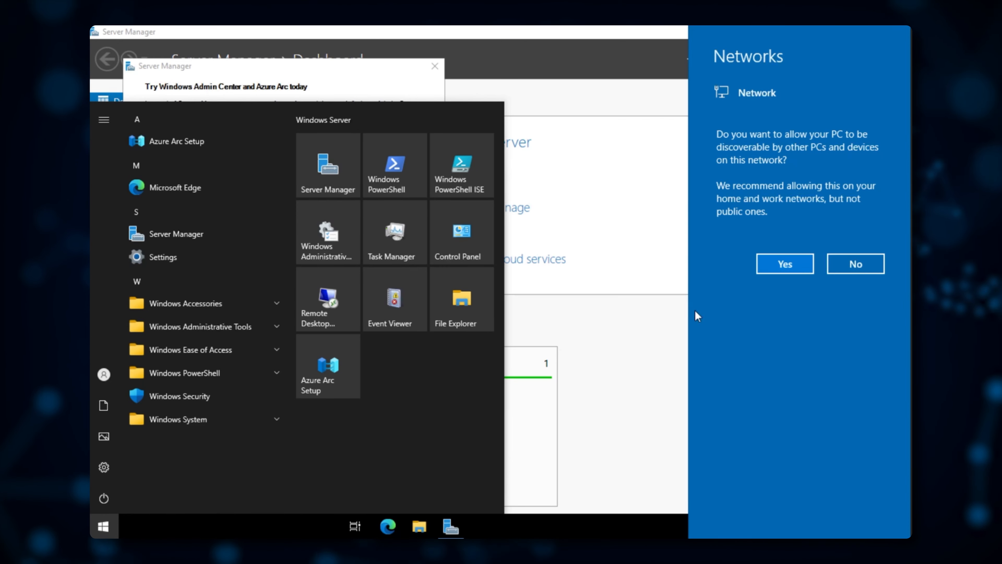
click(769, 265)
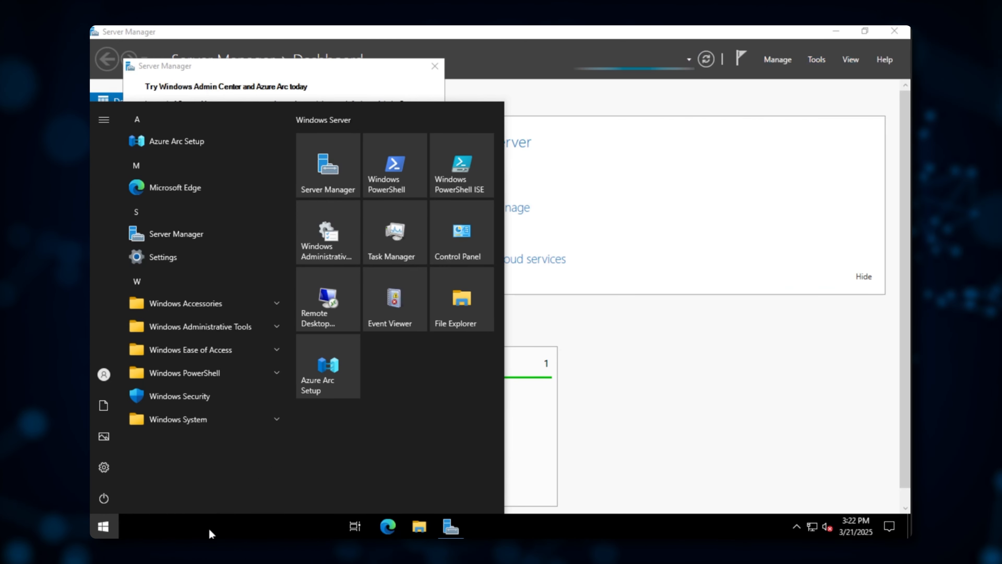
click(99, 531)
click(104, 531)
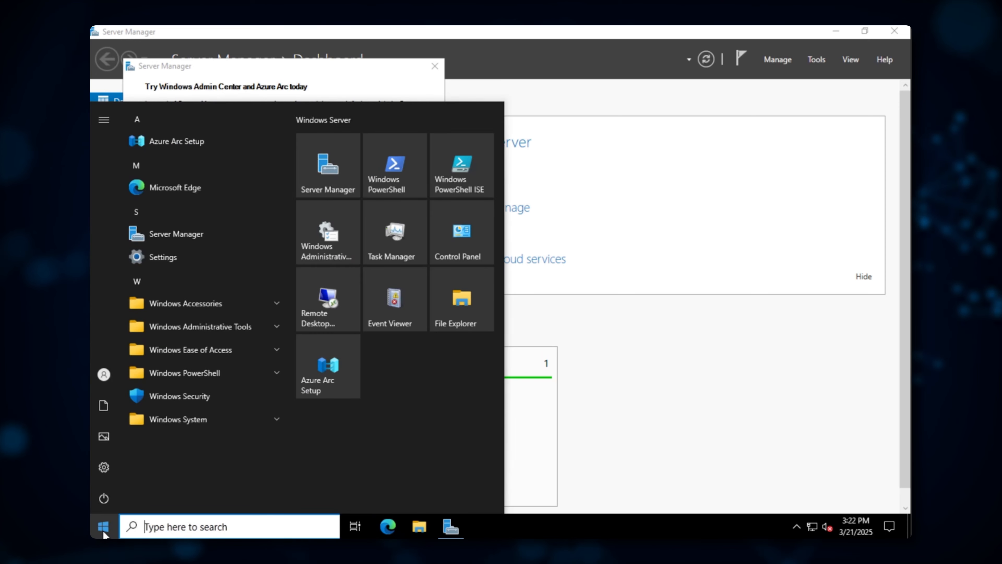
text(cmd)
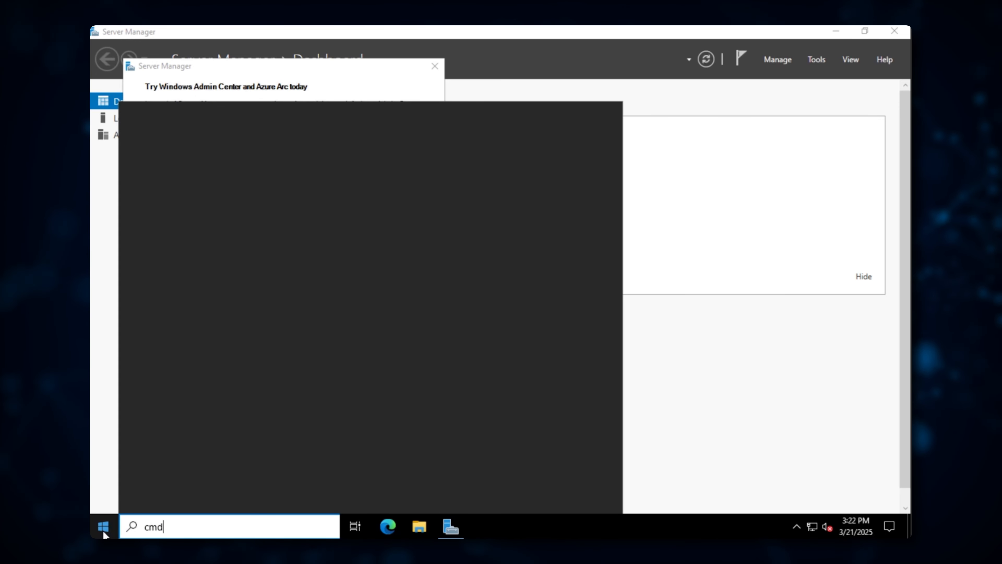
key(Return)
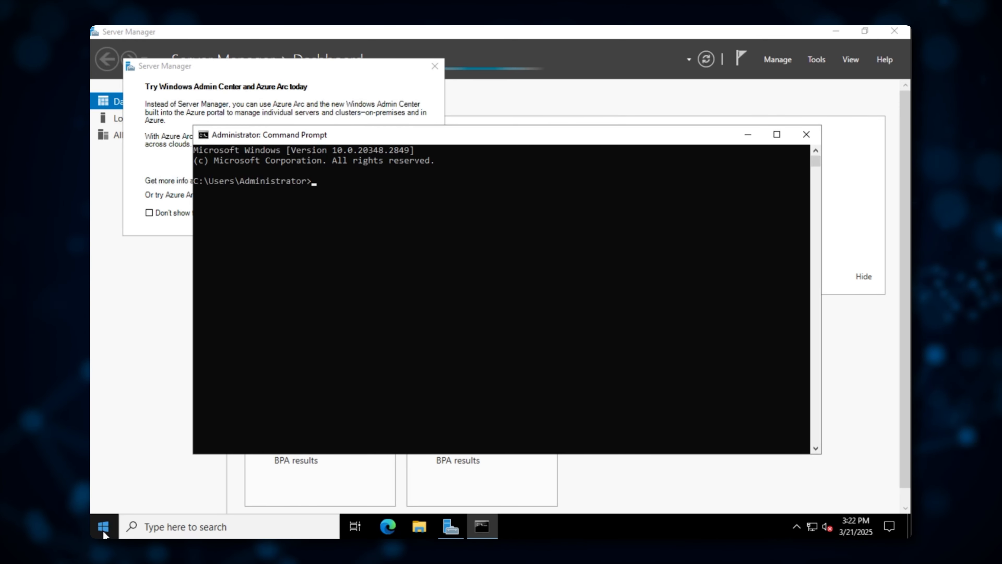
Step: Ping mcloud-vm-2 at 192.168.10.43 from mcloud-vm-1 to test connectivity over the private network, and stop the ping after a few replies
text(ping 19)
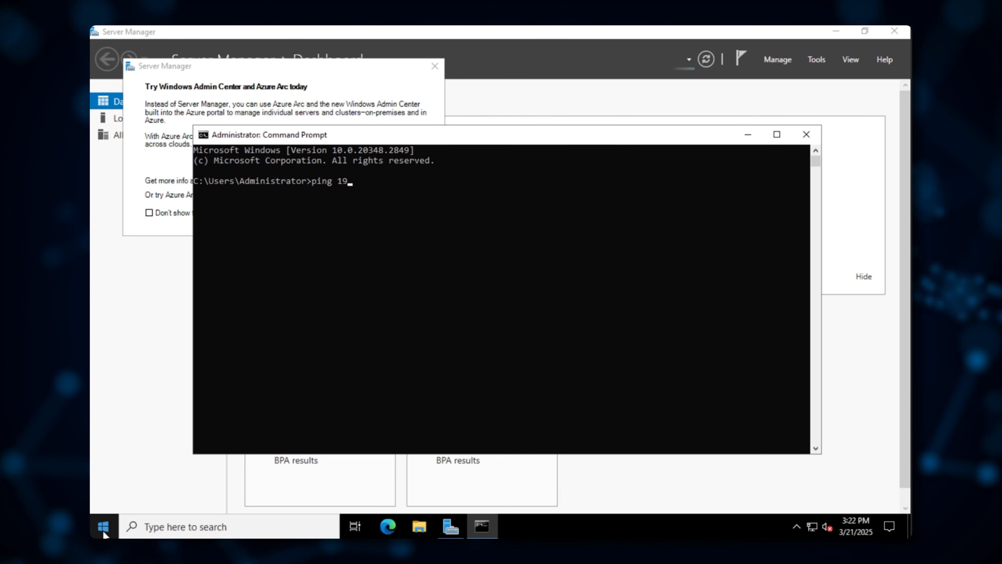
text(2.168)
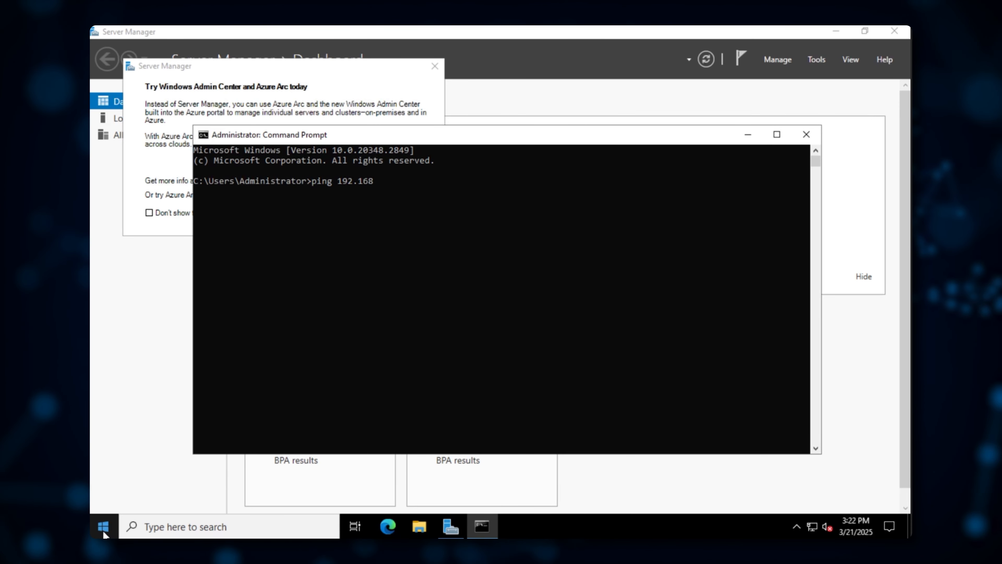
text(.10.4)
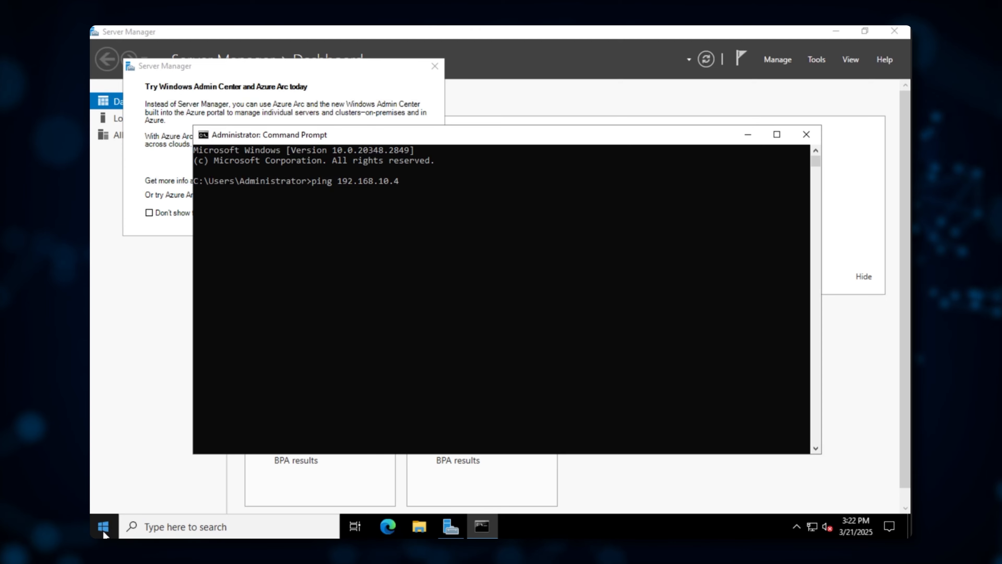
text(3)
key(Return)
key(ctrl+c)
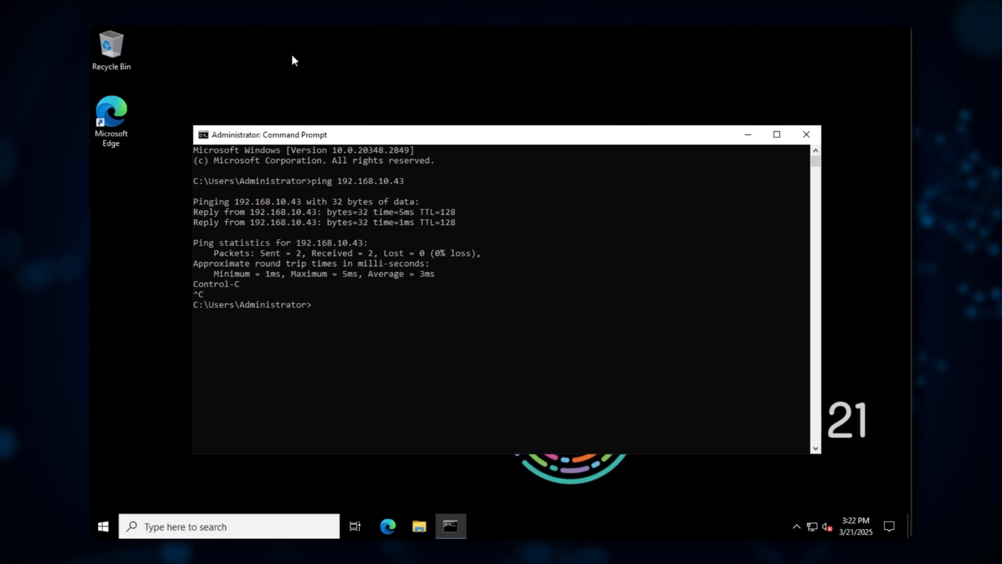
Step: Leave the console and examine the rules of the project's default security group
click(173, 177)
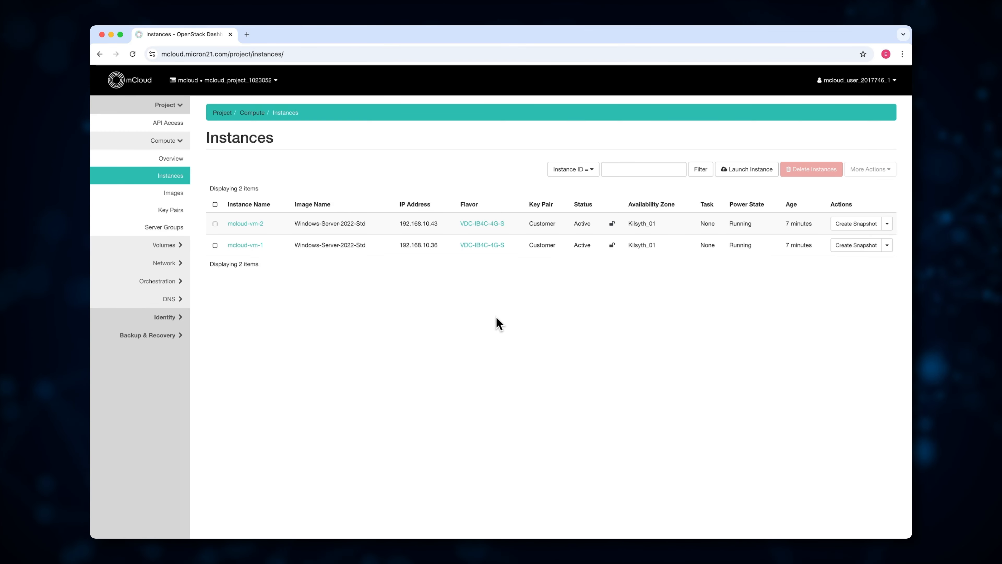
click(166, 263)
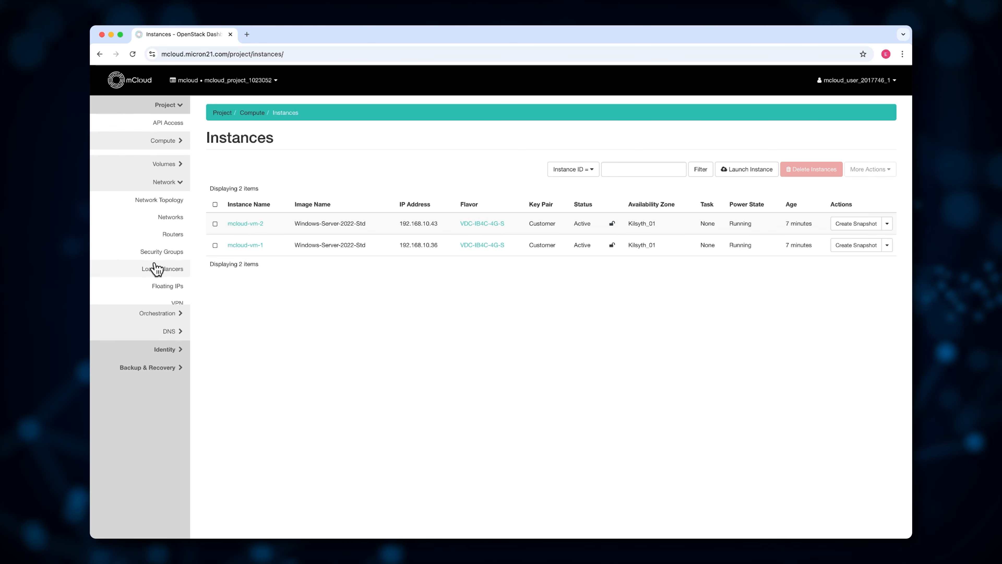
click(179, 246)
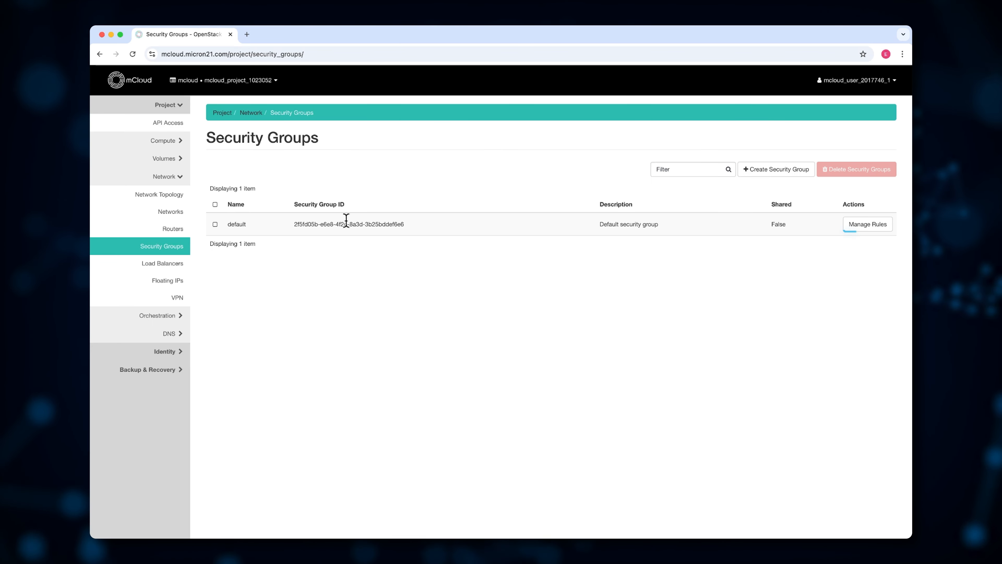
click(848, 225)
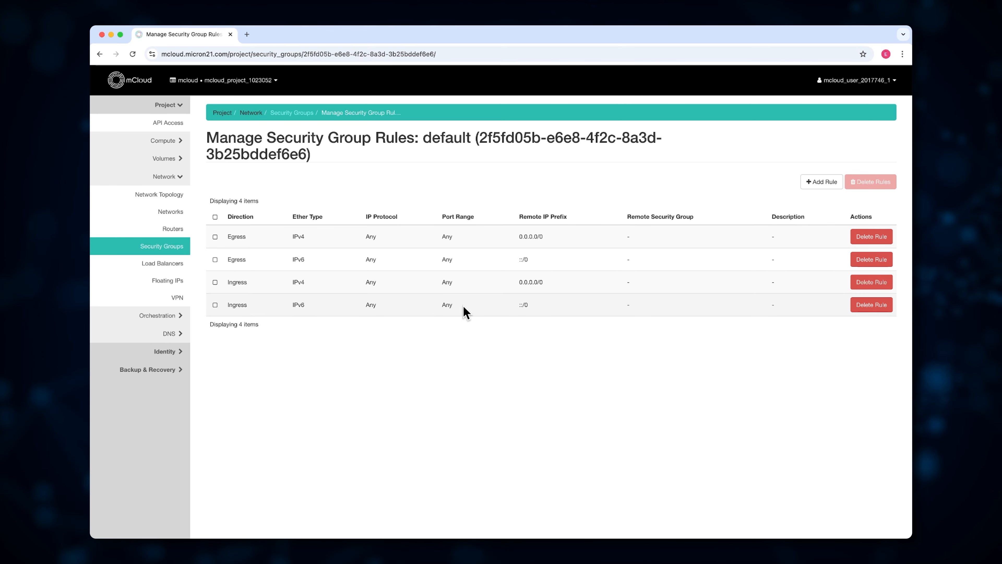
Step: Return to the security groups list and create a security group named mcloud-security without a description
click(166, 249)
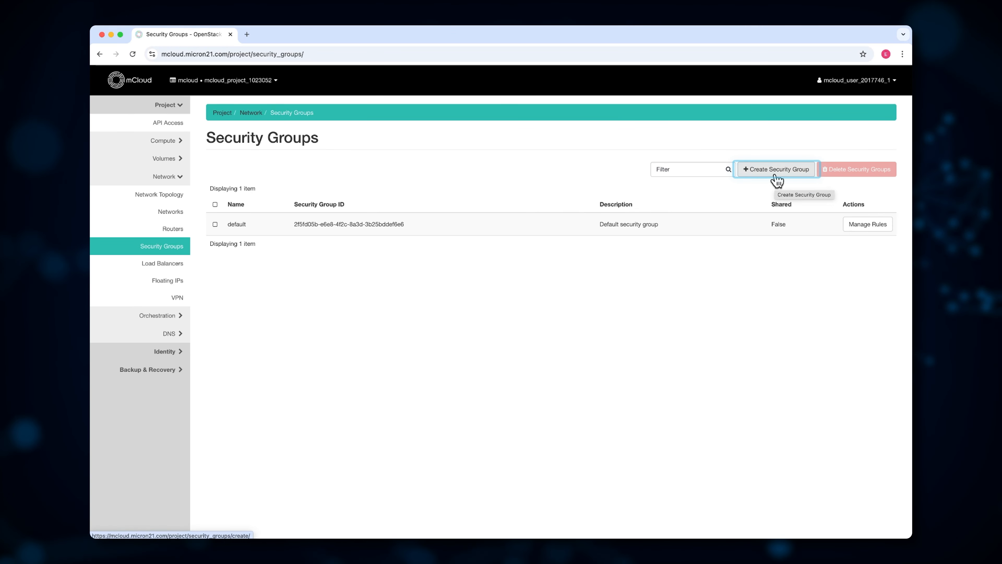
click(775, 178)
text(mcloud)
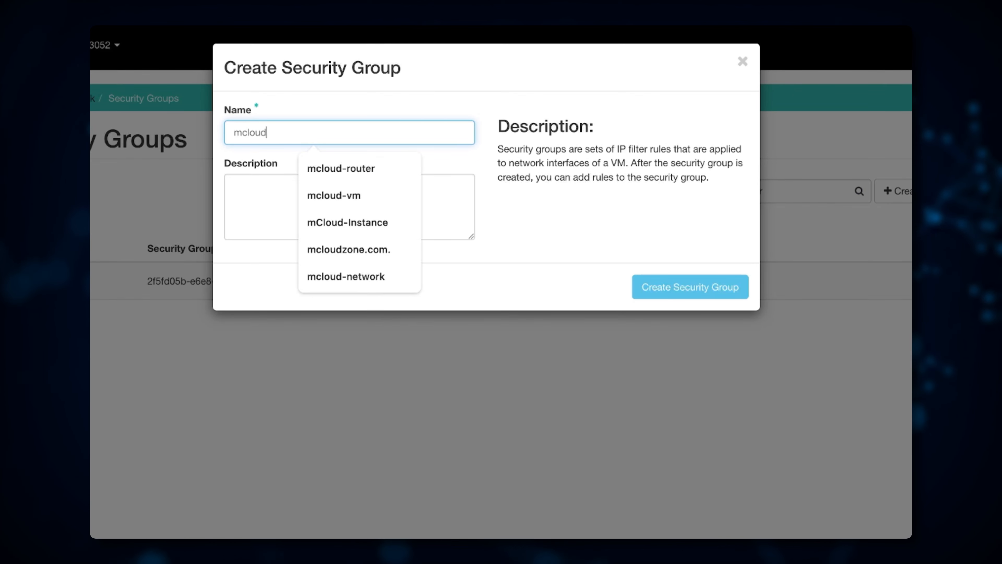
text(-security)
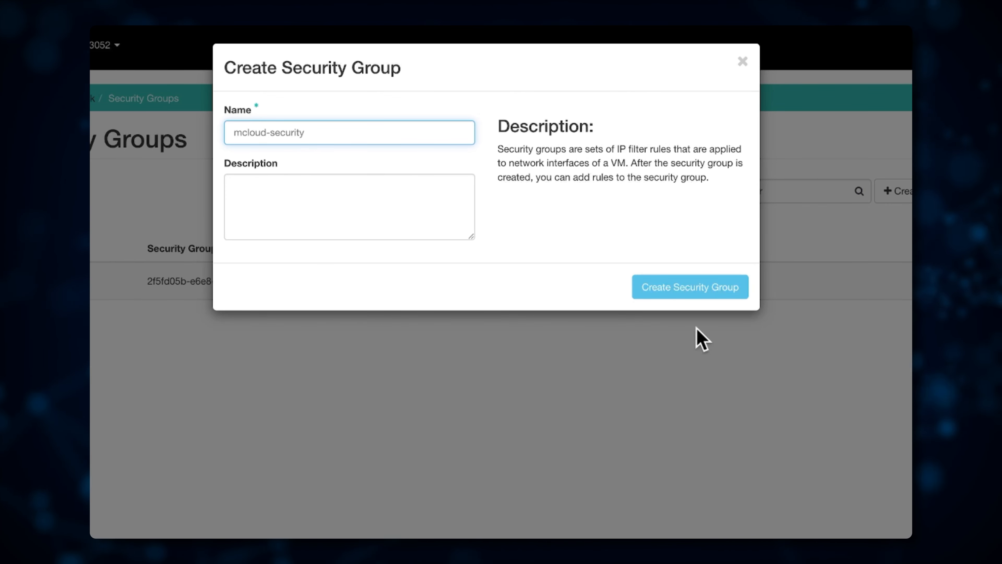
click(673, 290)
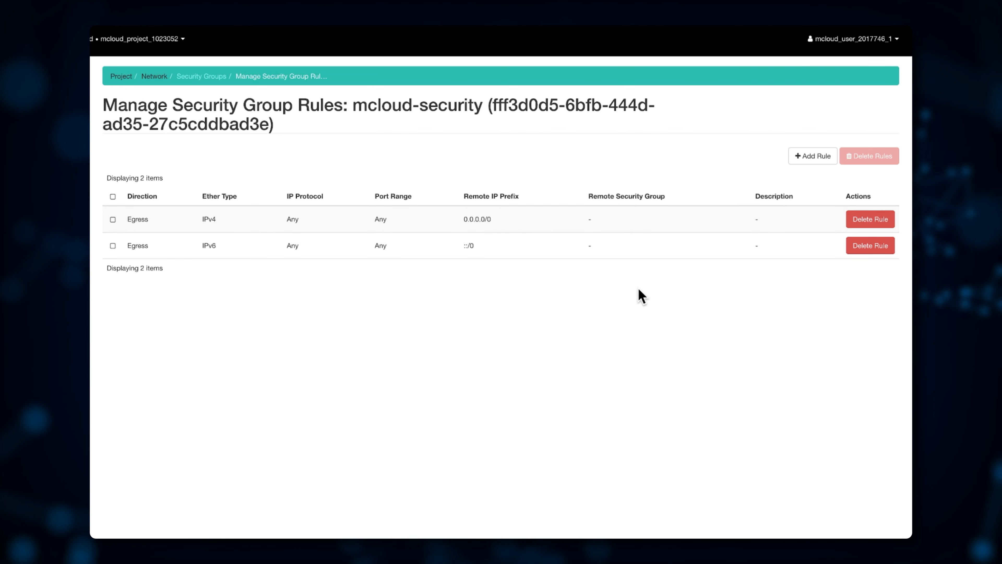
Step: Delete the egress IPv4 rule that allows any protocol from the mcloud-security group
click(856, 222)
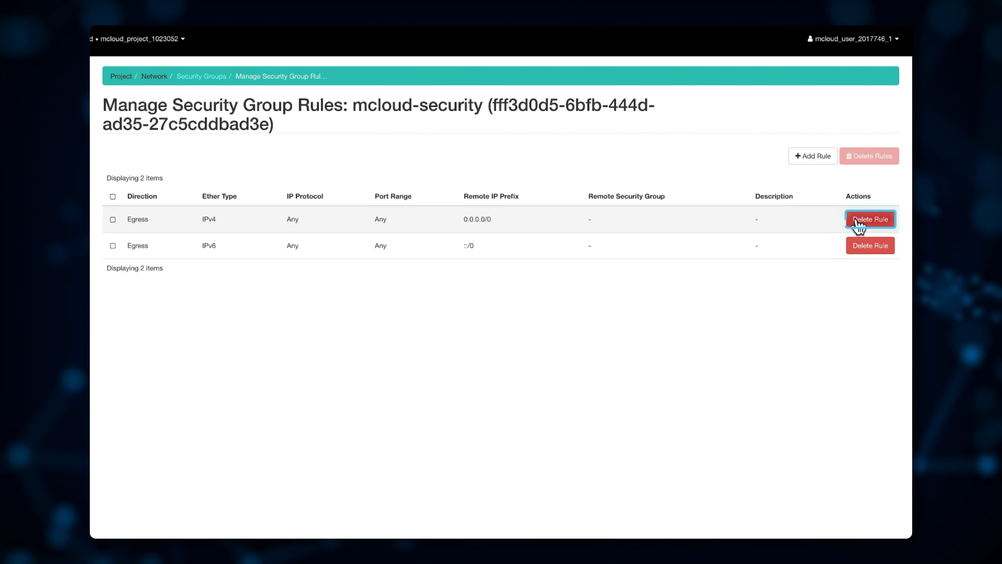
click(858, 225)
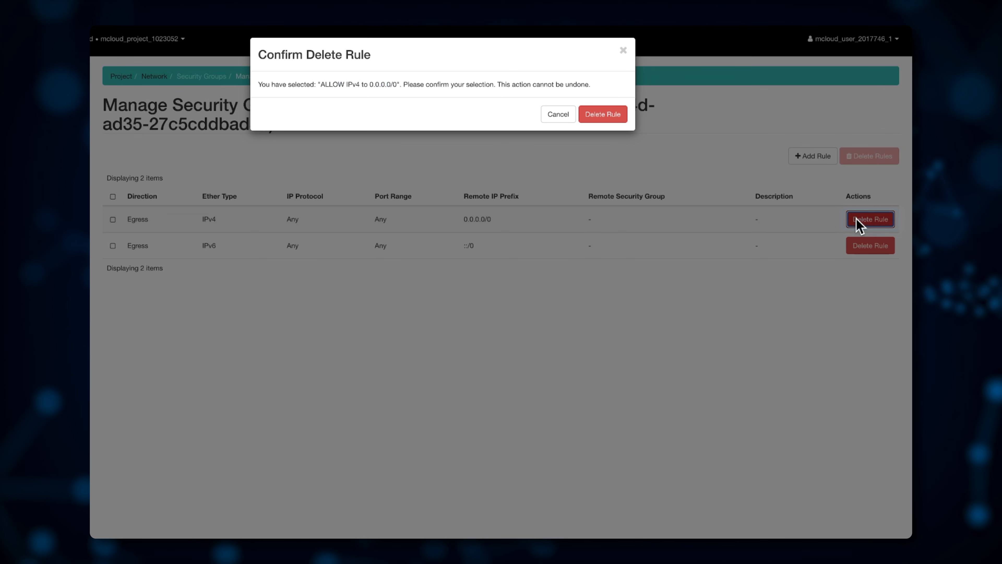
click(600, 118)
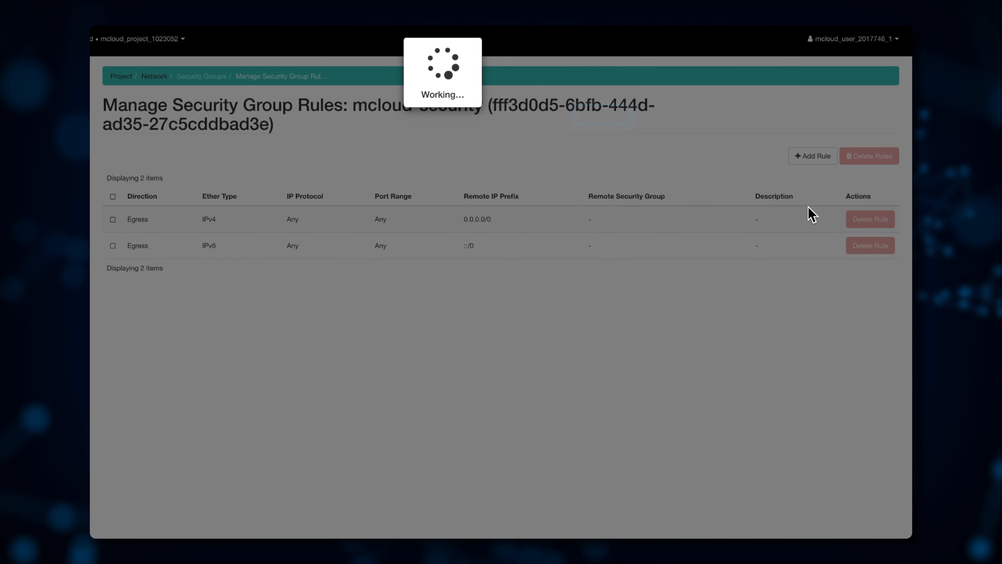
Step: Add an All TCP rule with direction Egress to the mcloud-security group, using the default CIDR
click(821, 158)
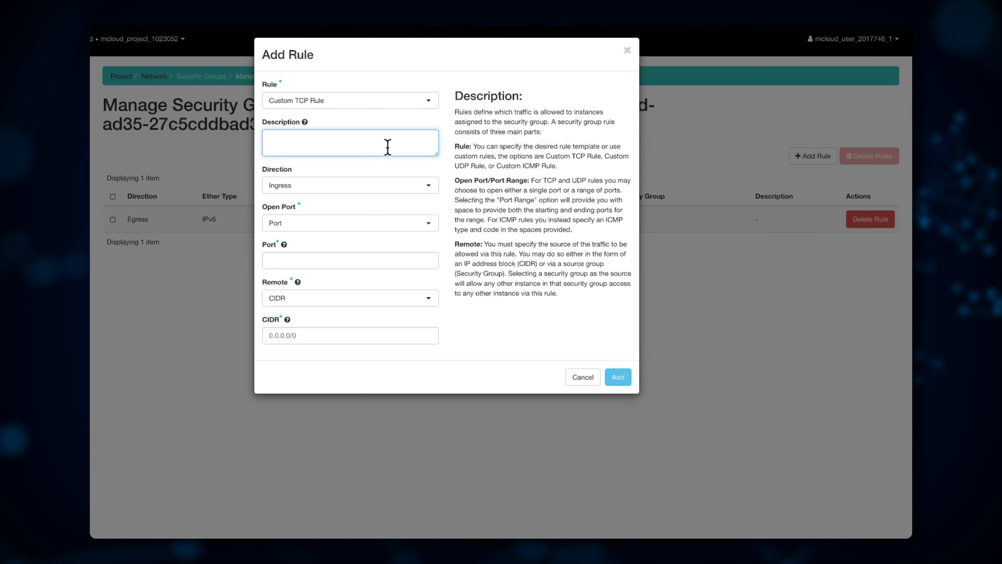
click(357, 102)
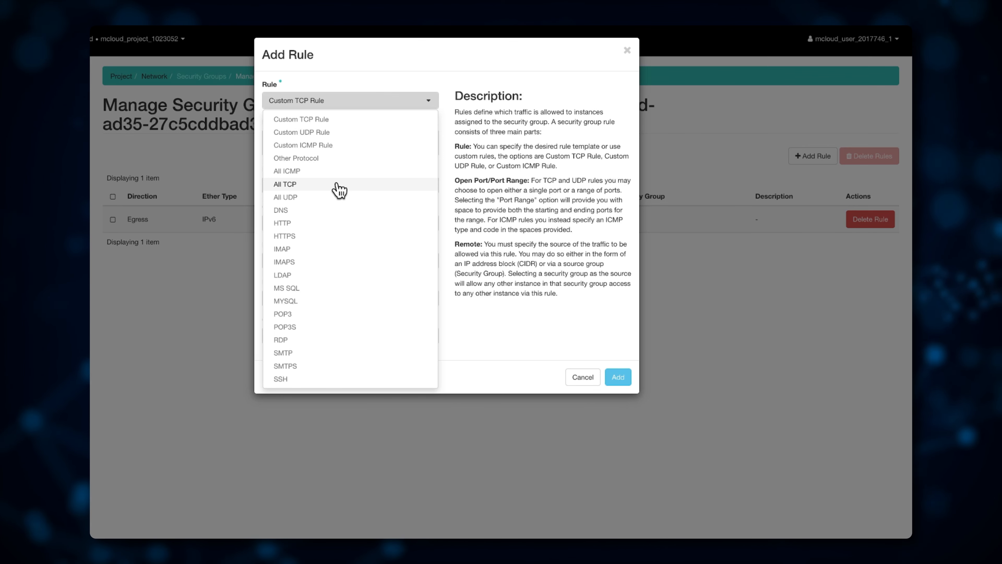
click(339, 191)
click(347, 191)
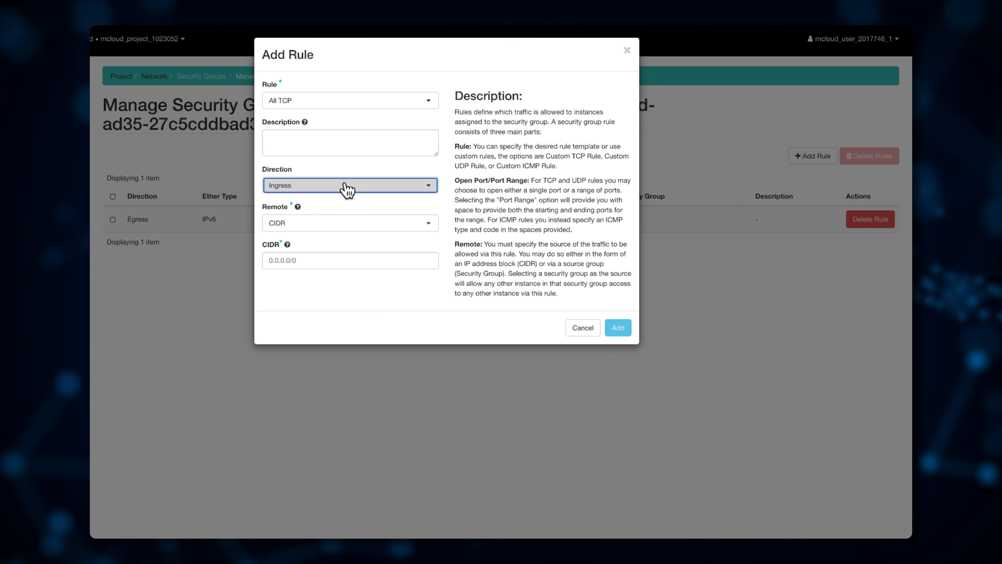
click(313, 217)
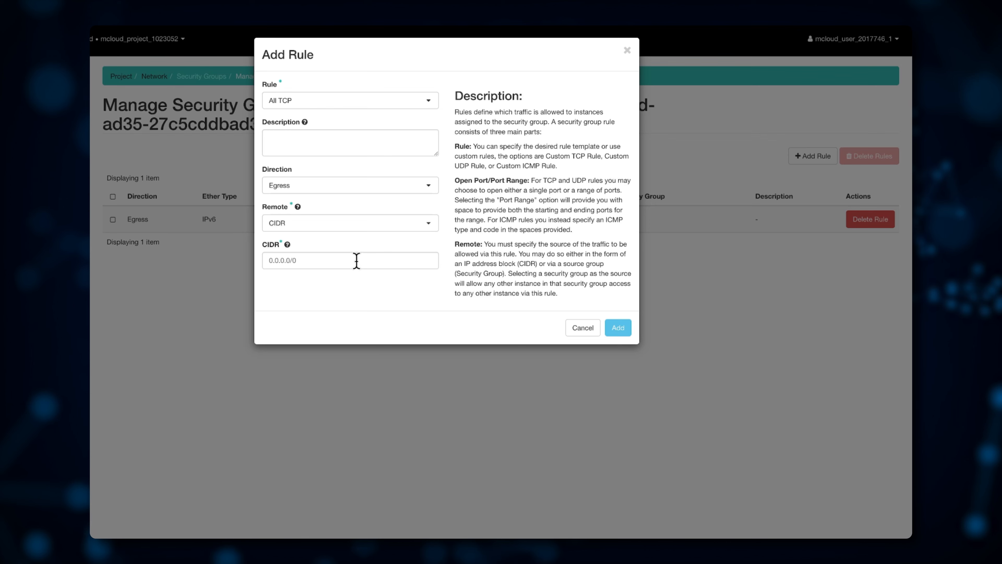
click(617, 328)
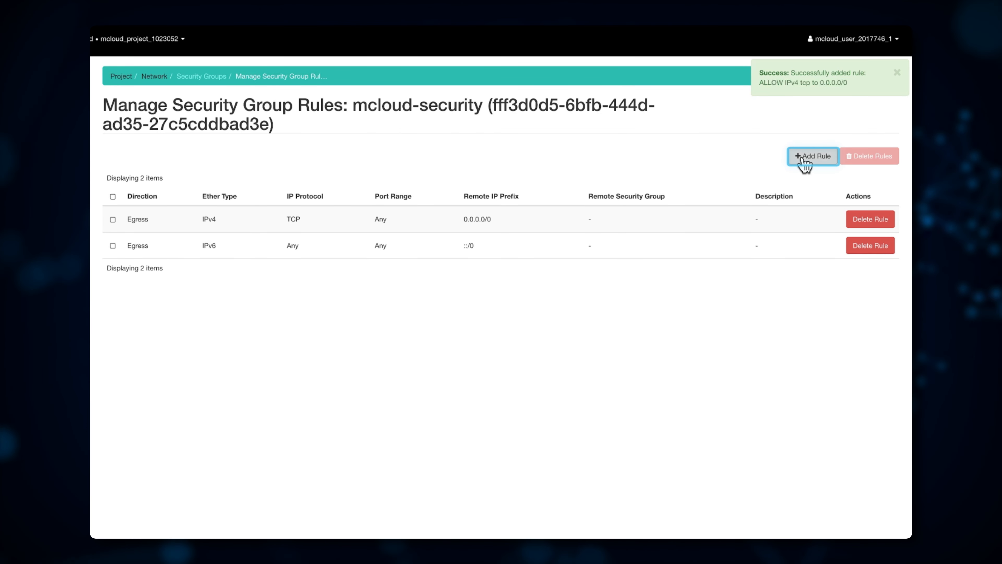
Step: Add an All UDP rule with direction Egress to the mcloud-security group, using the default CIDR
click(803, 159)
click(307, 187)
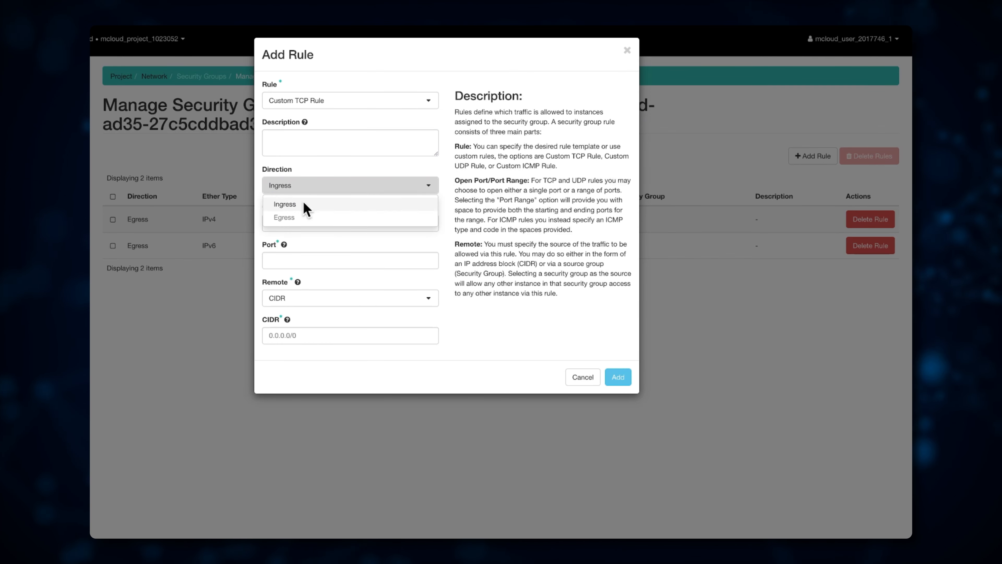
click(302, 218)
click(320, 101)
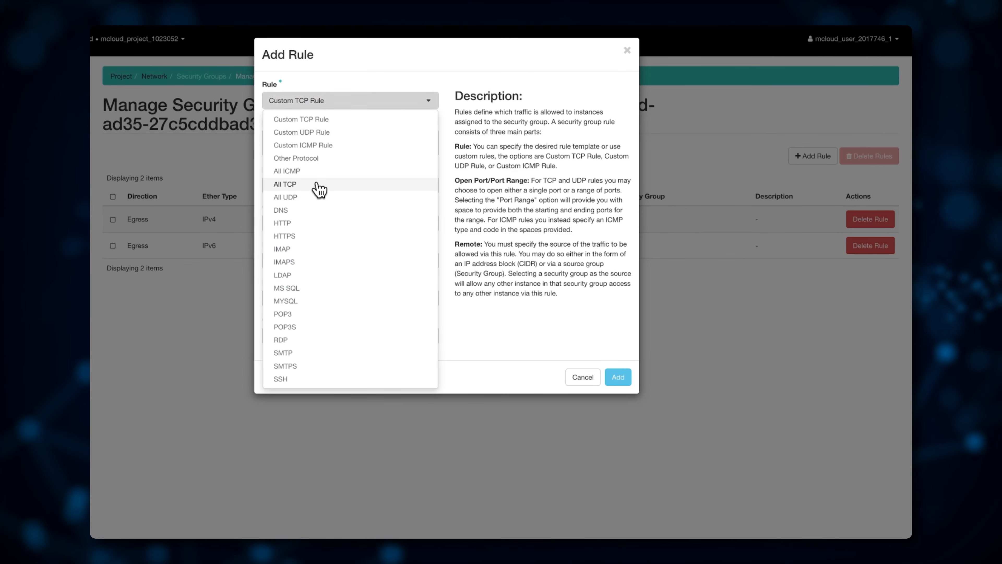
click(307, 197)
click(618, 329)
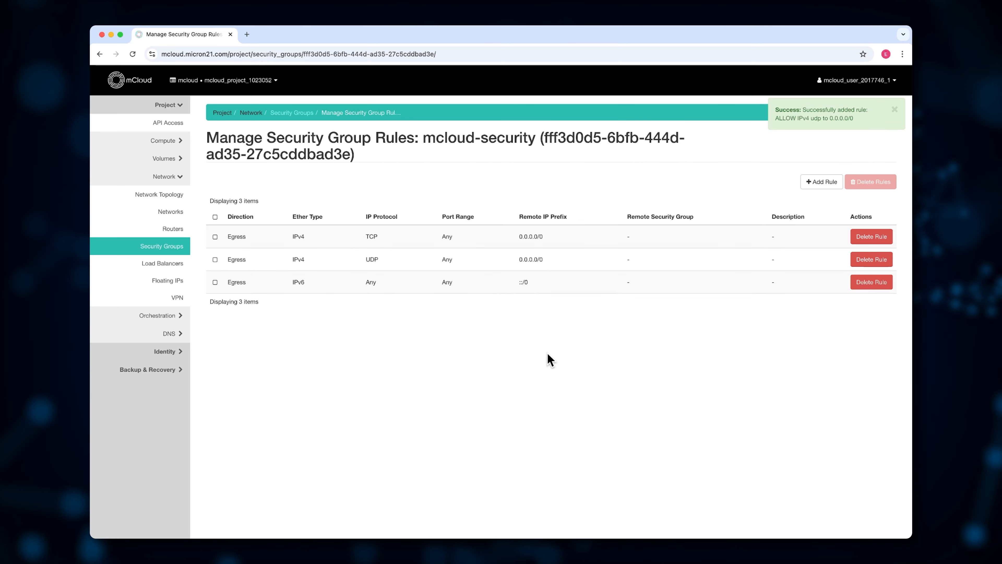
Step: Replace the default security group with mcloud-security on the mcloud-vm-1 instance and save the change
click(177, 141)
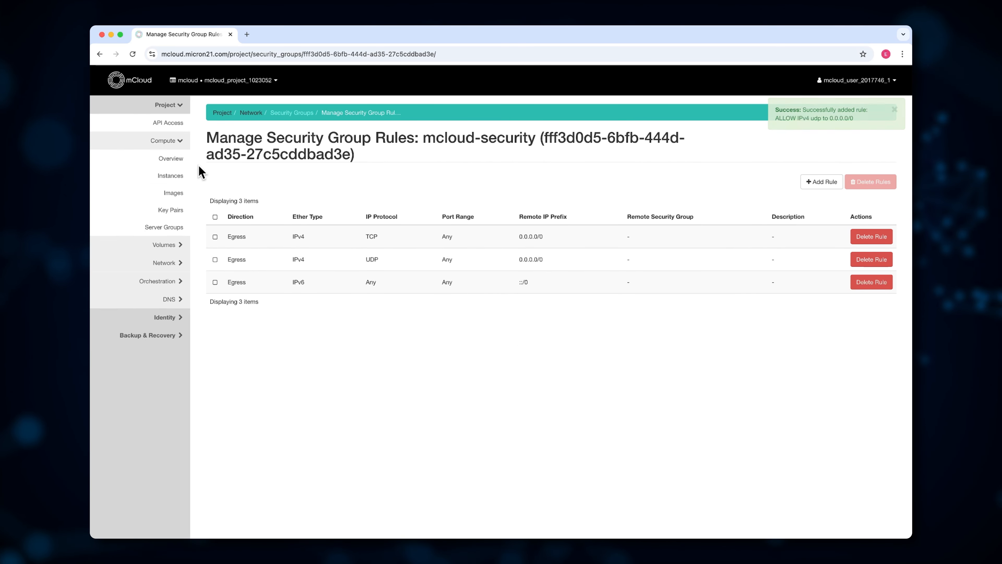
click(173, 177)
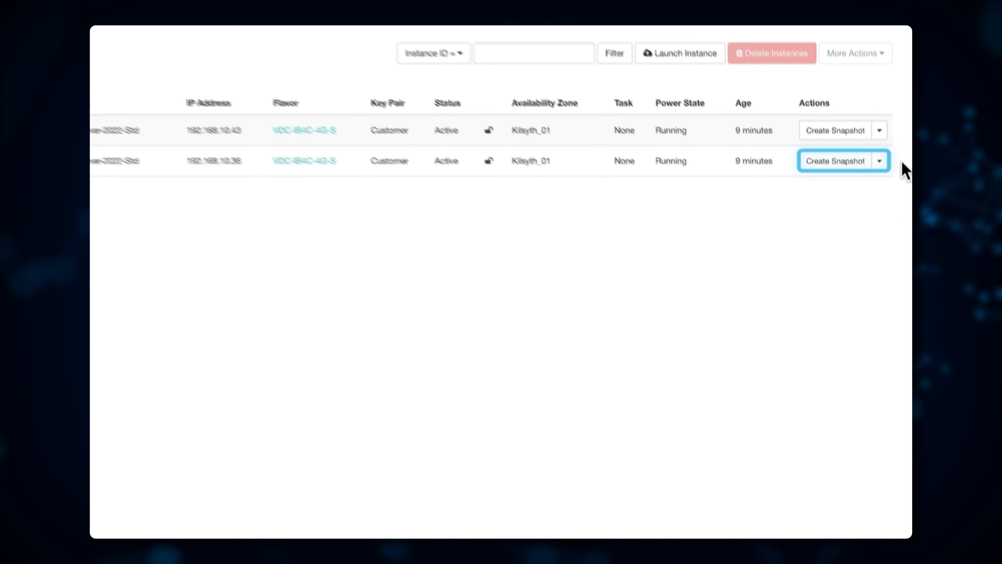
click(887, 245)
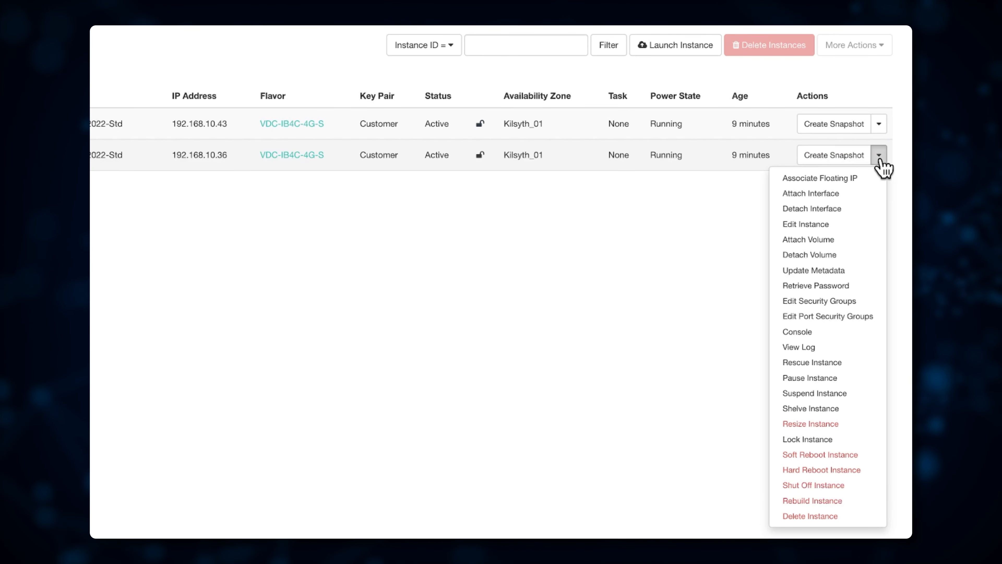
click(820, 301)
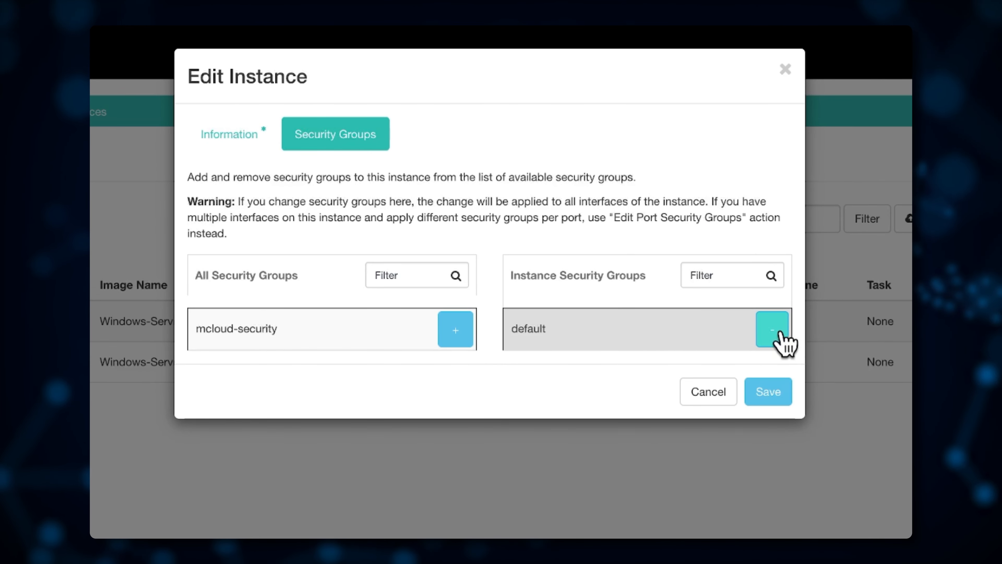
click(772, 332)
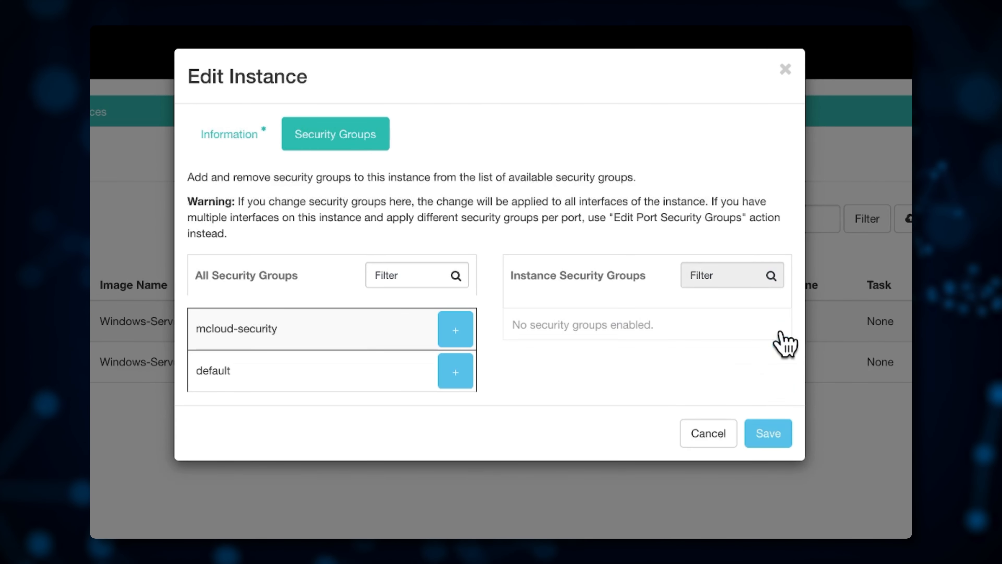
click(455, 332)
click(769, 395)
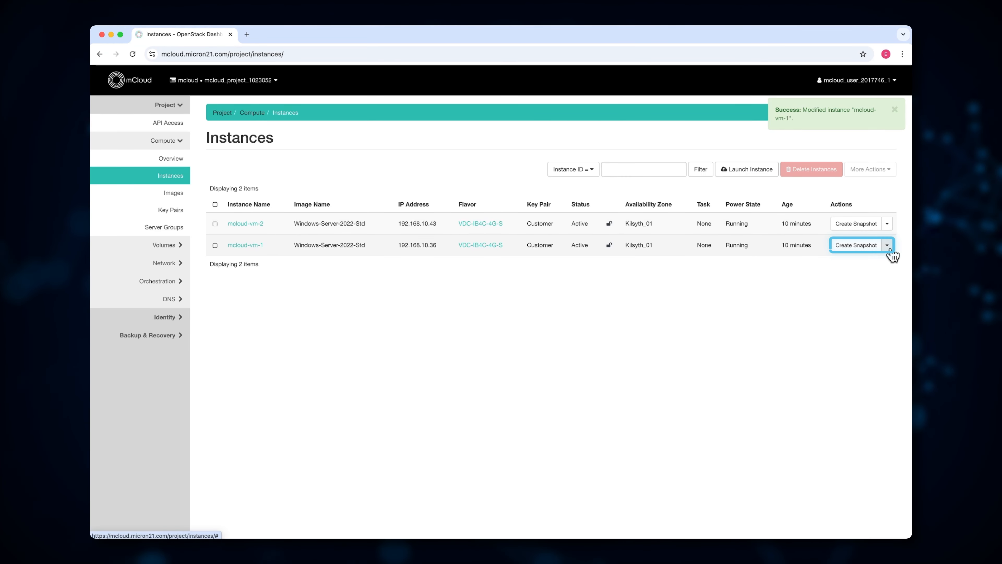
Step: Open the mcloud-vm-1 console, repeat the ping to 192.168.10.43 in Command Prompt, and stop it
click(887, 244)
click(848, 367)
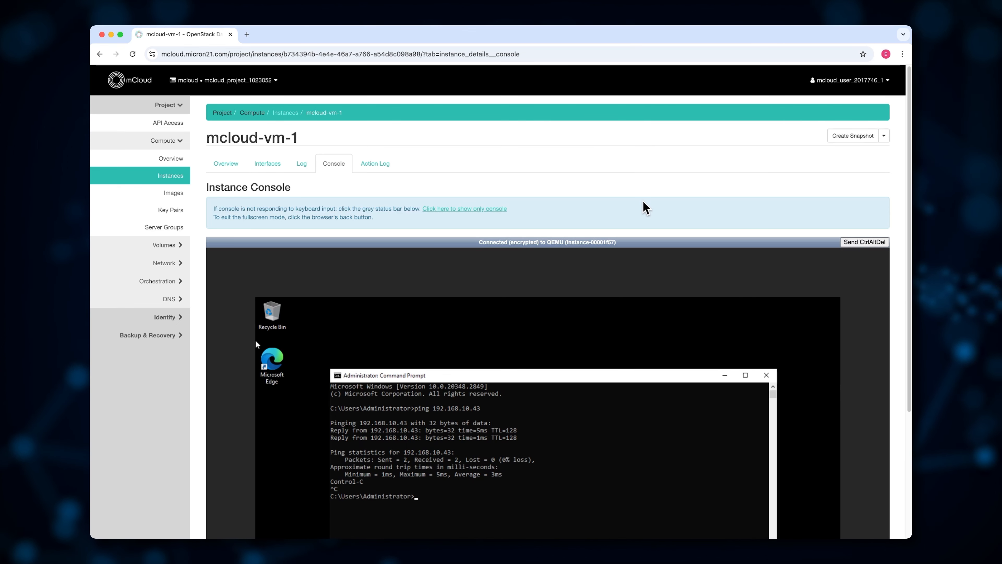
scroll(643, 201, down, 1)
scroll(643, 201, down, 5)
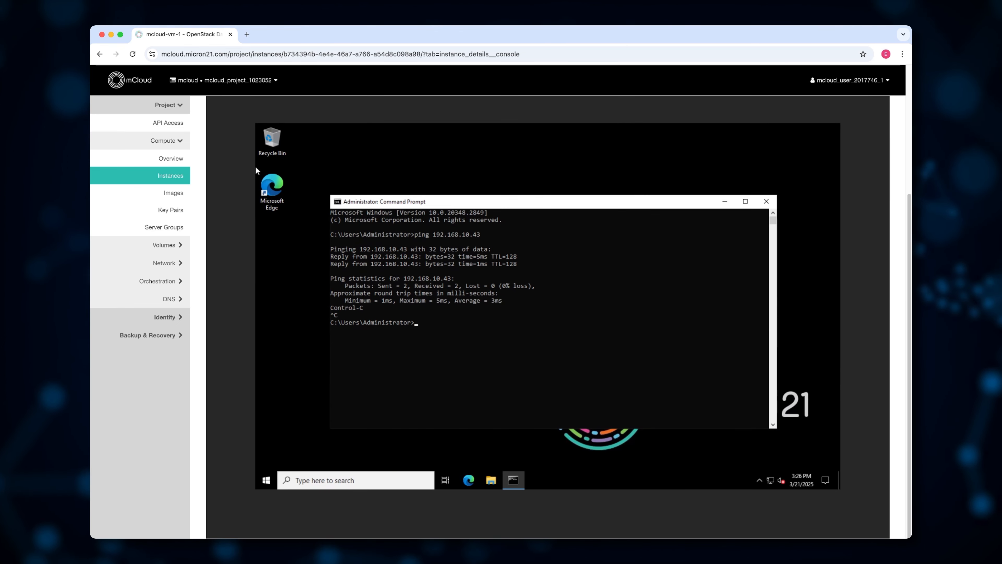
click(596, 265)
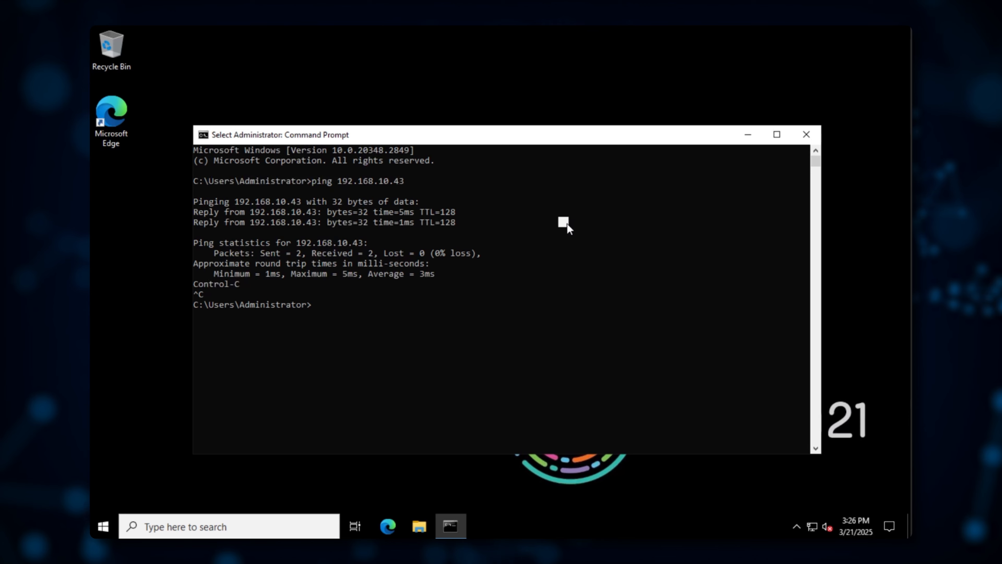
key(Up)
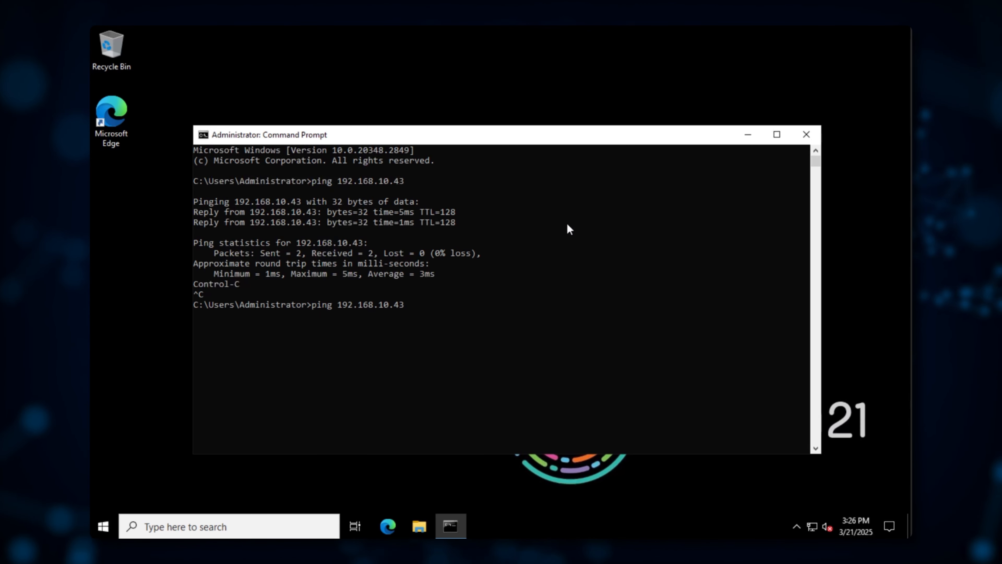
key(Return)
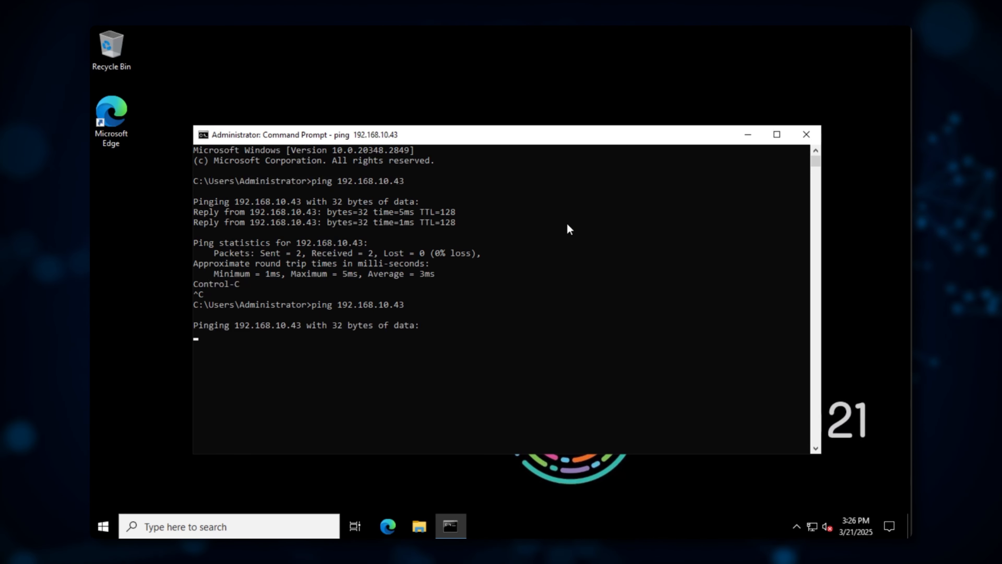
key(ctrl+c)
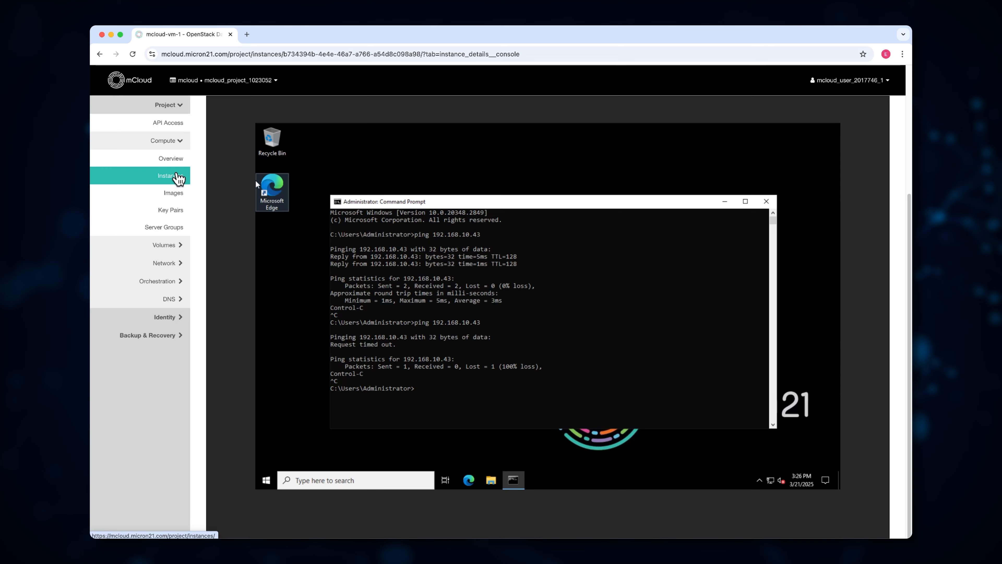
Step: Allocate a floating IP to the project from the mCloud-Public-Kilsyth-VLAN266 pool, leaving the description and DNS fields empty
click(178, 176)
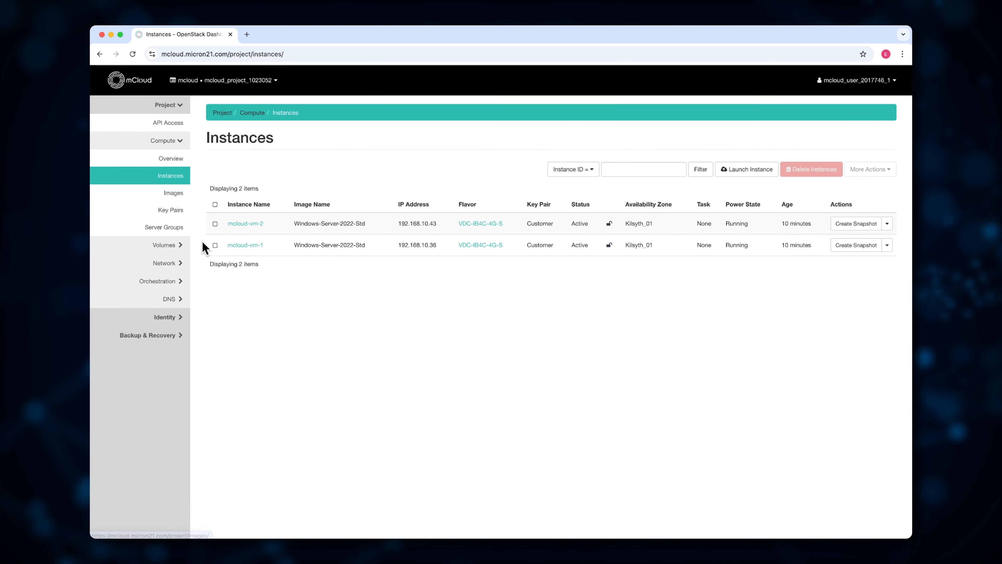
click(181, 264)
click(181, 280)
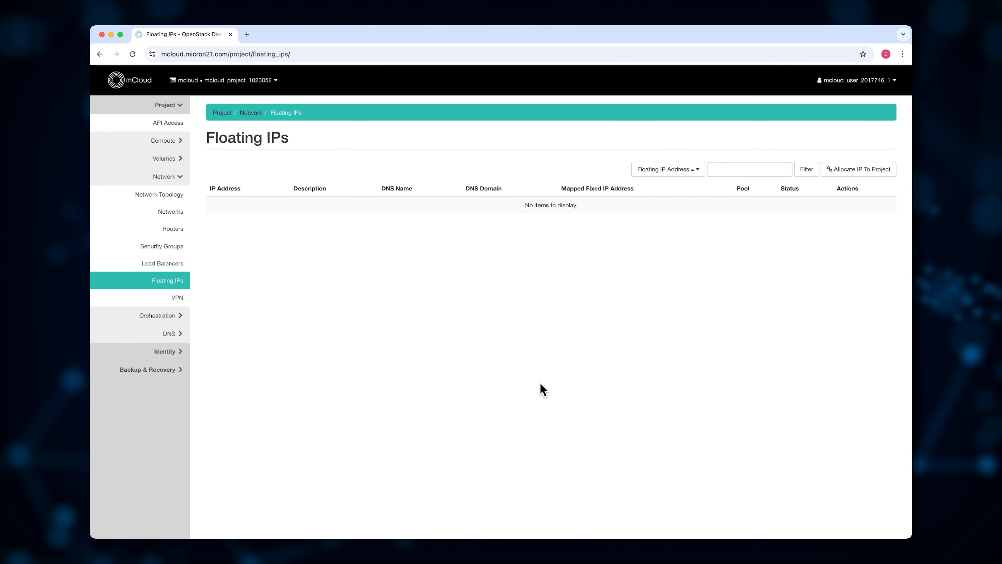
click(840, 174)
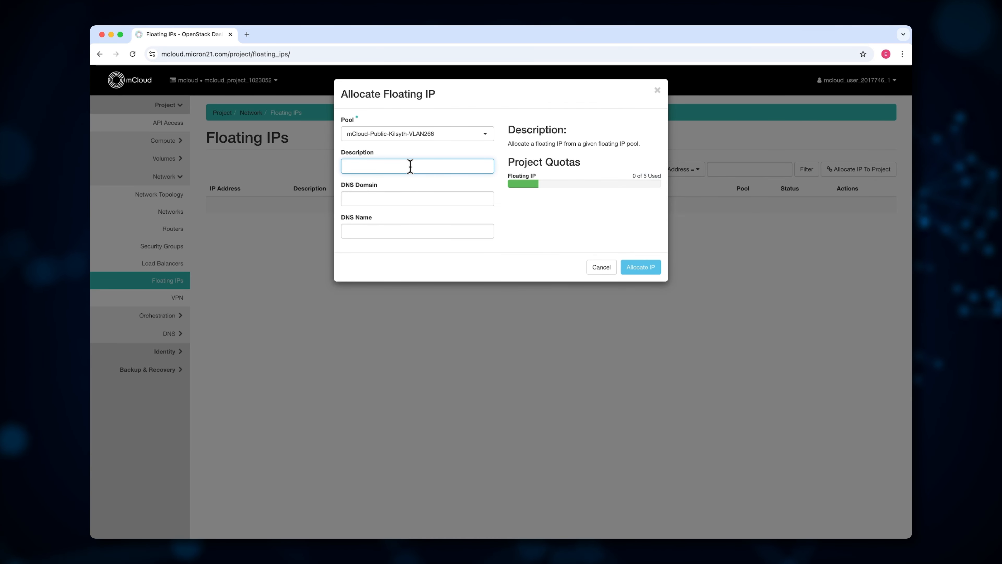
click(639, 268)
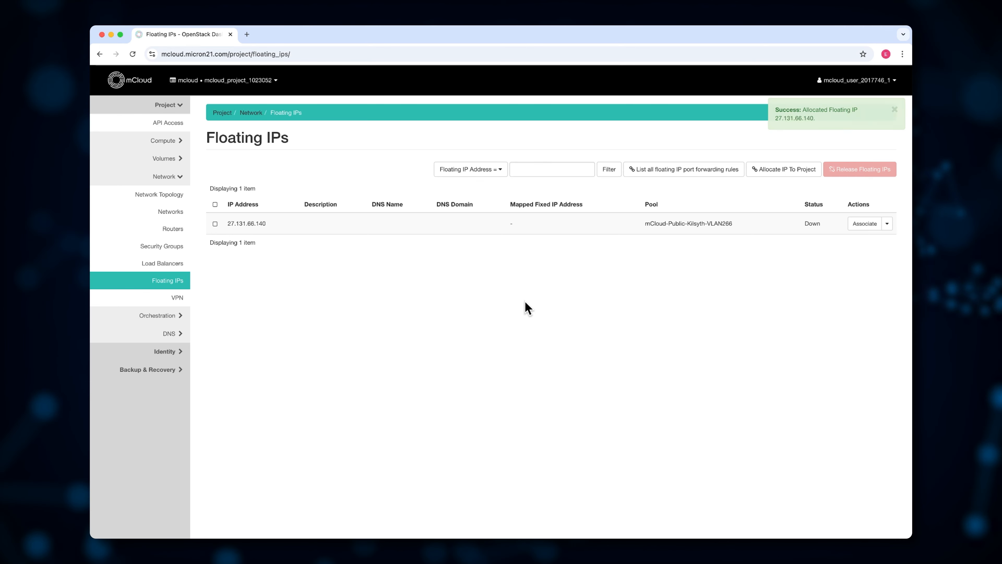
Step: Associate the floating IP 27.131.66.140 with the mcloud-vm-2 port at 192.168.10.43
click(864, 223)
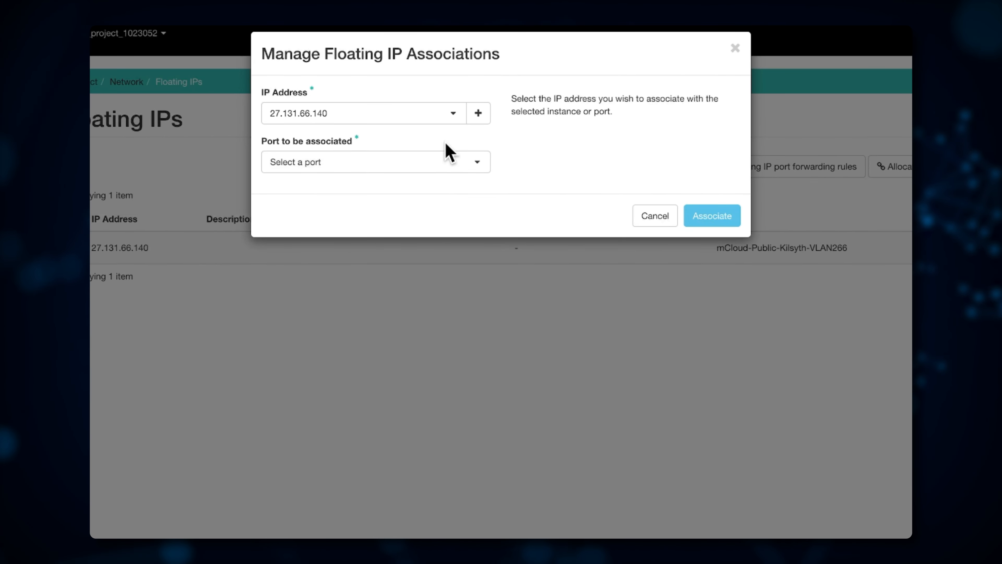
click(439, 165)
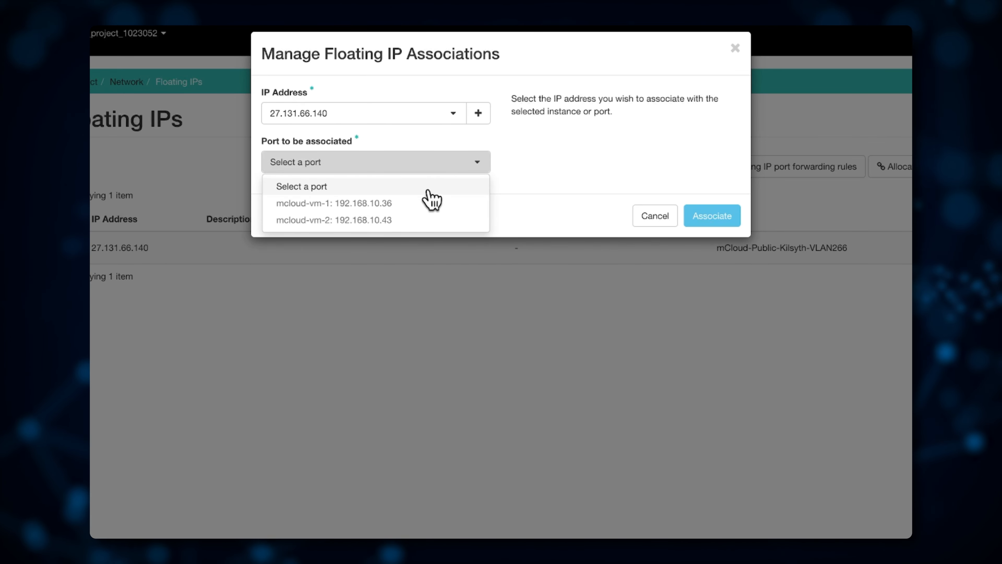
click(432, 225)
click(713, 217)
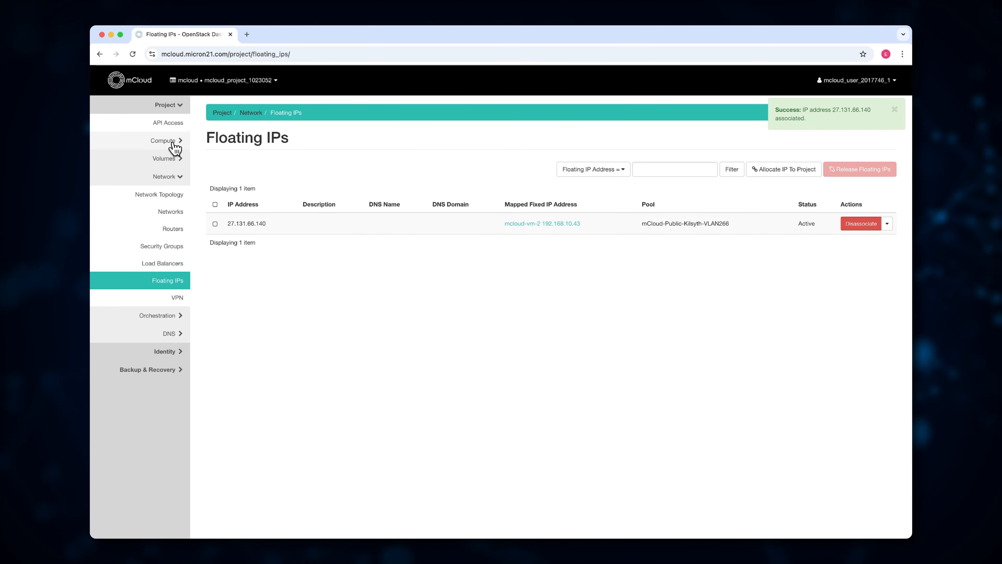
Step: Copy mcloud-vm-2's floating IP from the instances list and switch to the local Terminal app
click(174, 143)
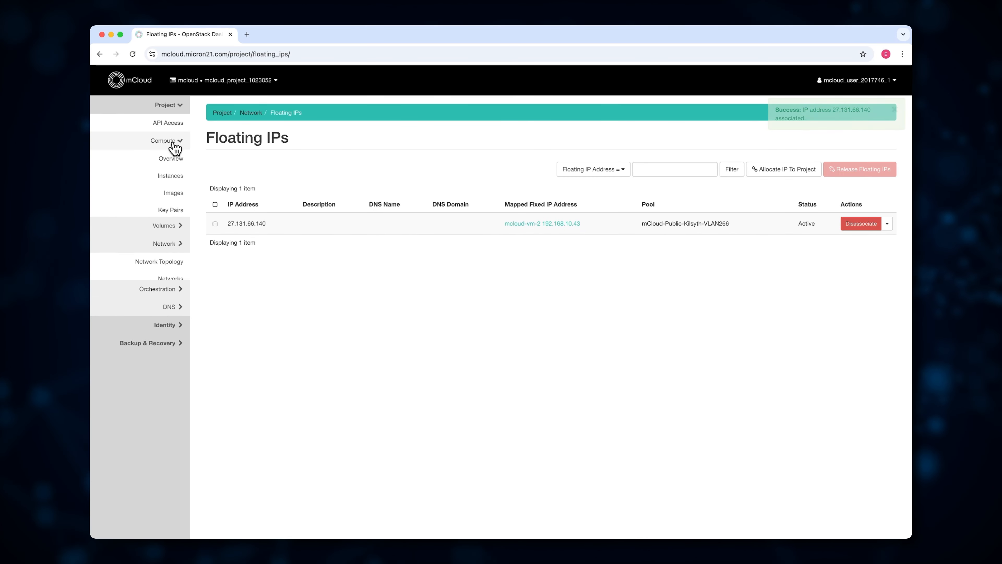
click(182, 178)
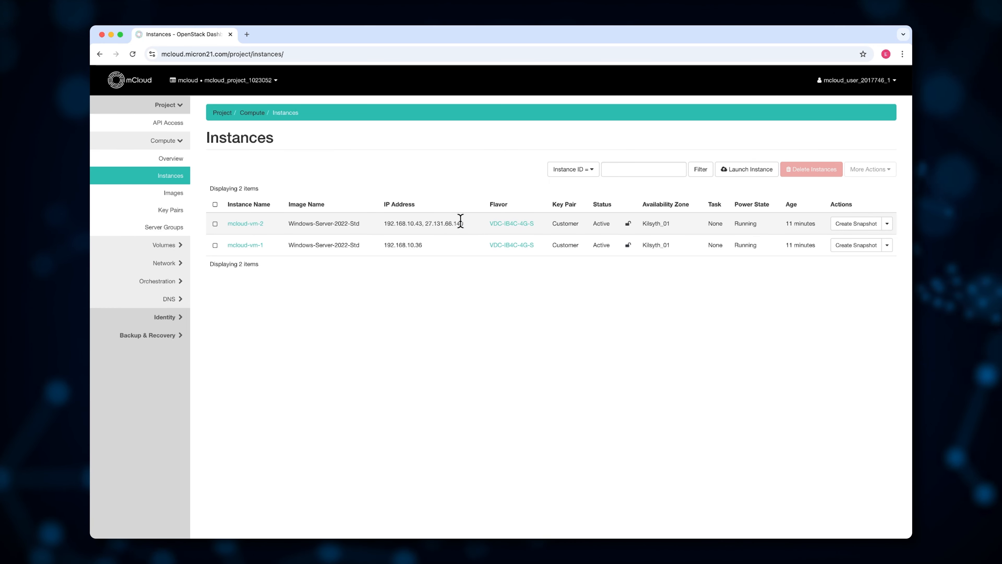
double_click(449, 223)
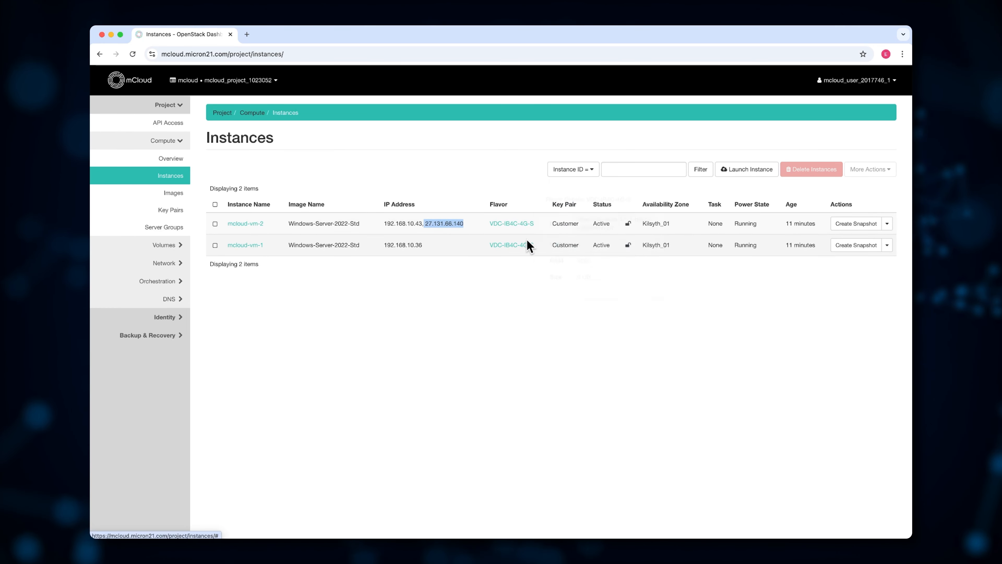
key(super+space)
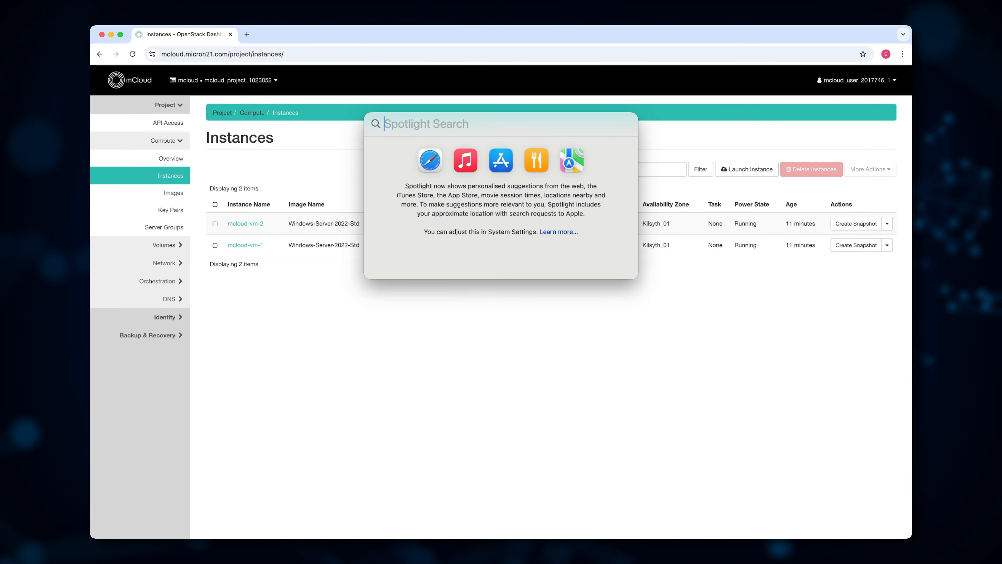
text(terminal)
key(Return)
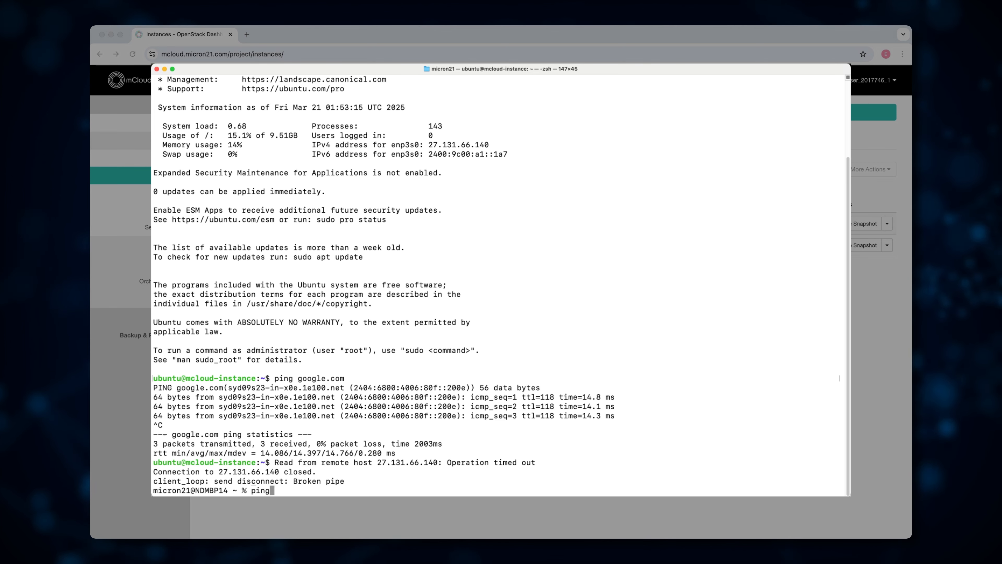
Step: Clear the terminal, ping the copied floating IP 27.131.66.140, stop the ping, and close the Terminal window
key(BackSpace)
key(BackSpace)
key(BackSpace)
key(BackSpace)
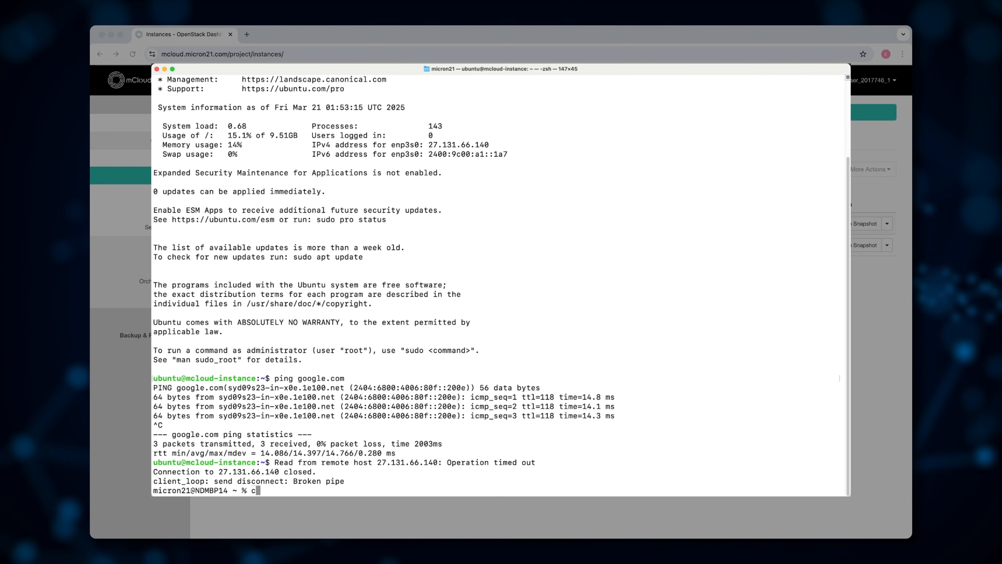
key(ctrl+l)
text(ping)
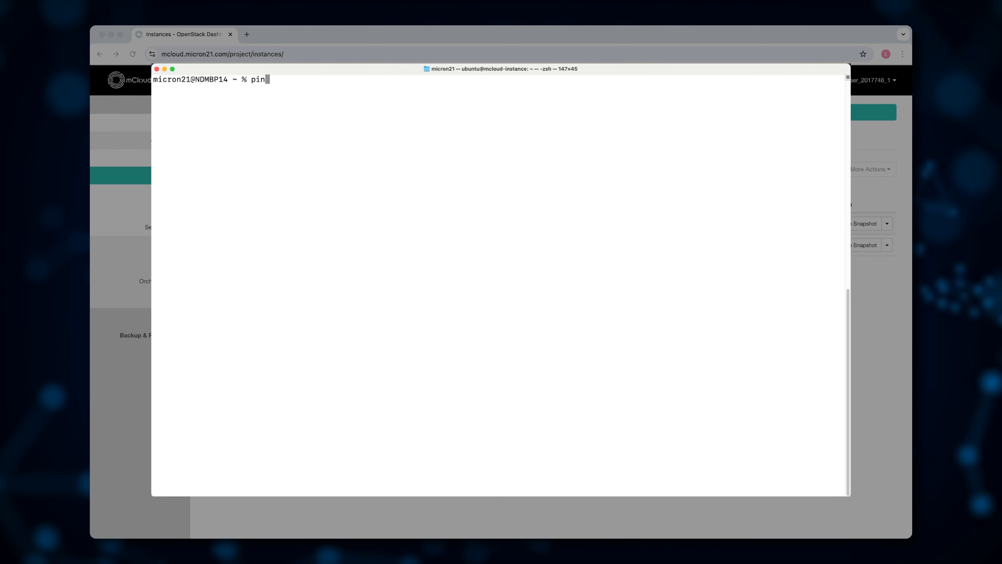
right_click(325, 191)
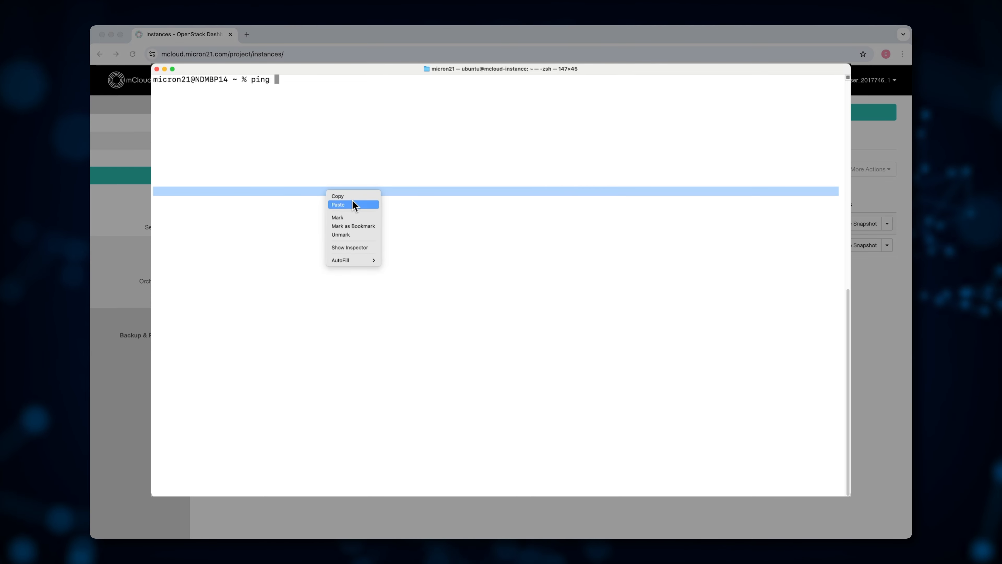
click(350, 205)
key(Return)
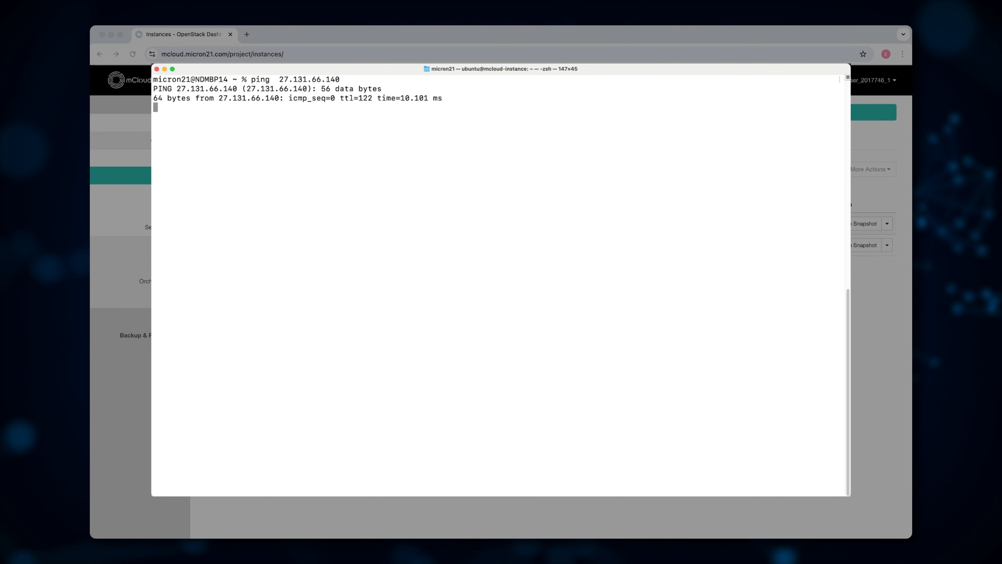
key(ctrl+c)
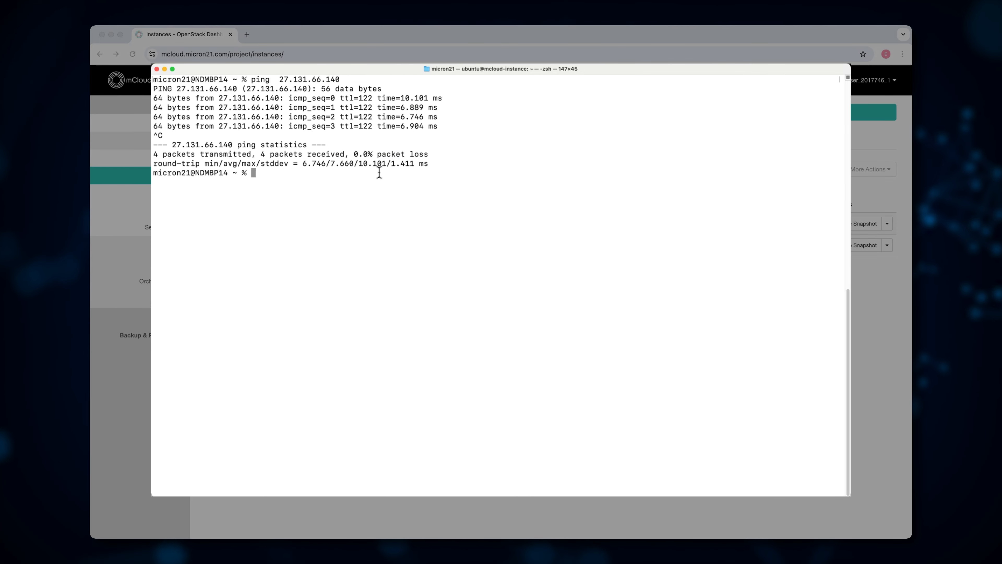
click(157, 70)
Step: Go to the project's Volumes page and start creating a new volume
click(174, 245)
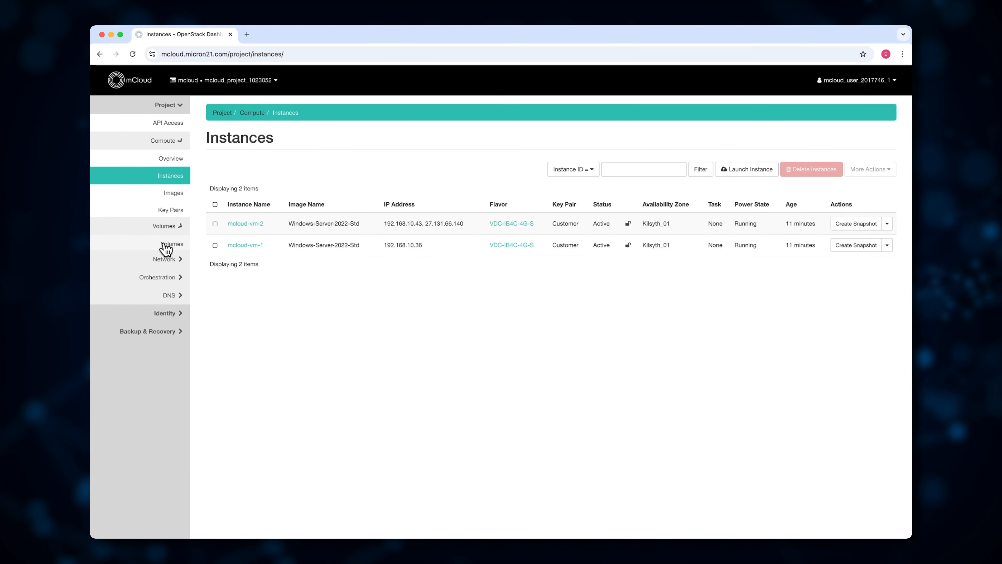
click(174, 176)
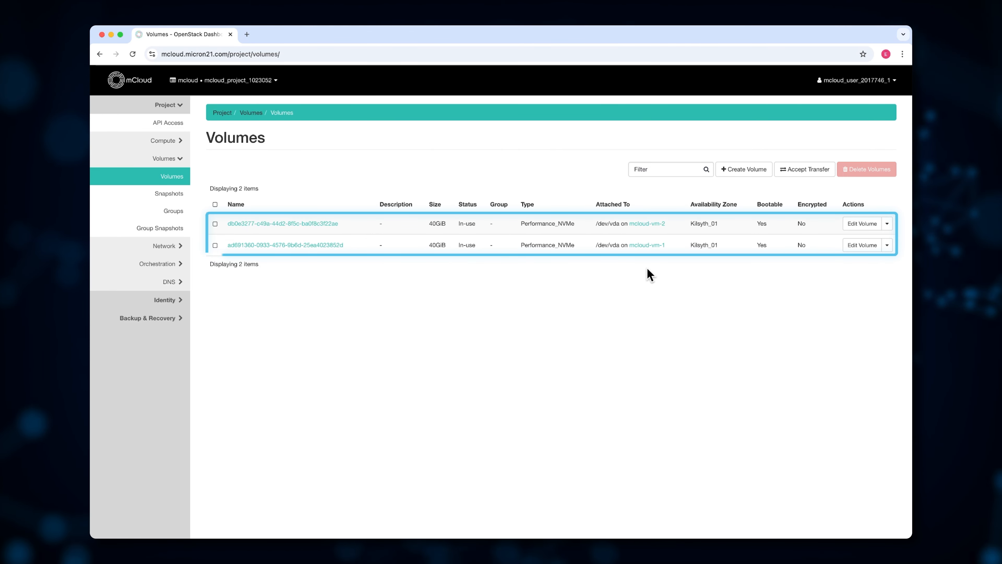
click(740, 170)
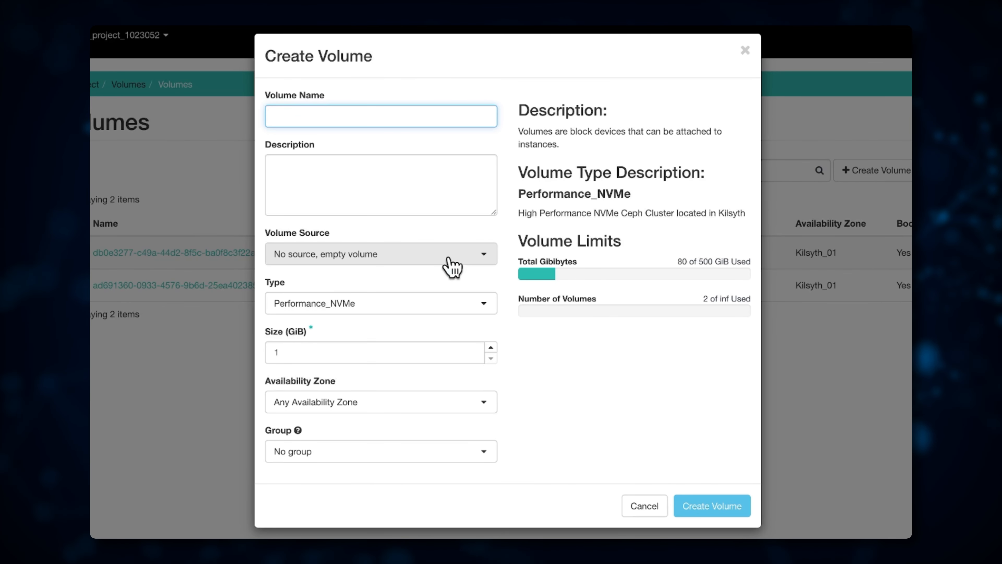
Step: Try Image as the volume source, view the image choices, and restore the source to No source, empty volume
click(450, 260)
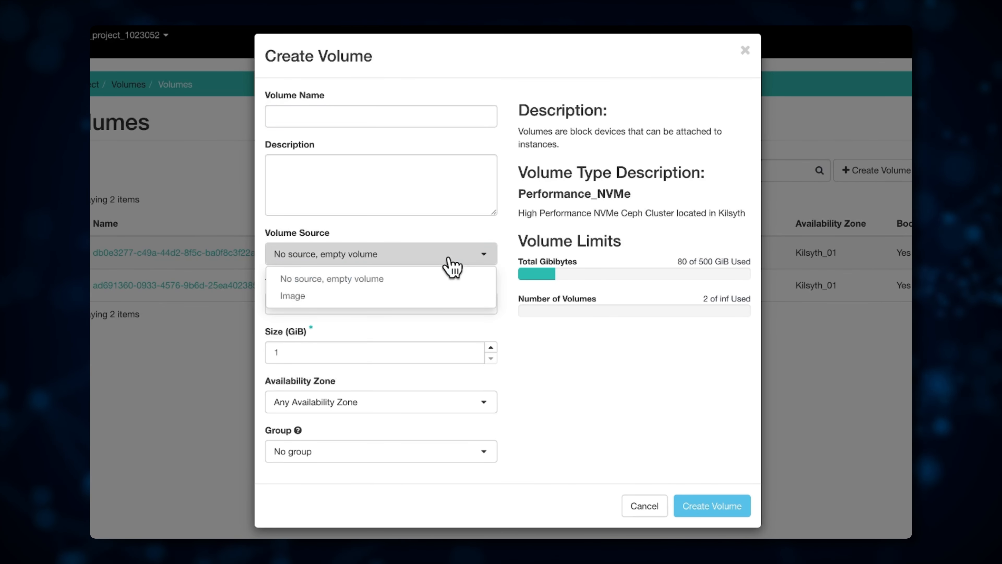
click(410, 300)
click(409, 300)
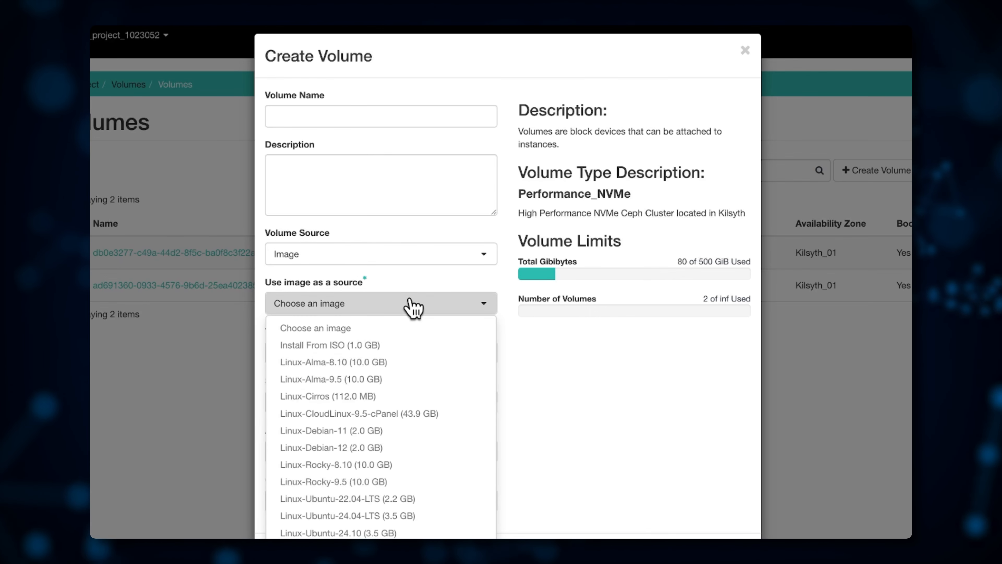
click(414, 259)
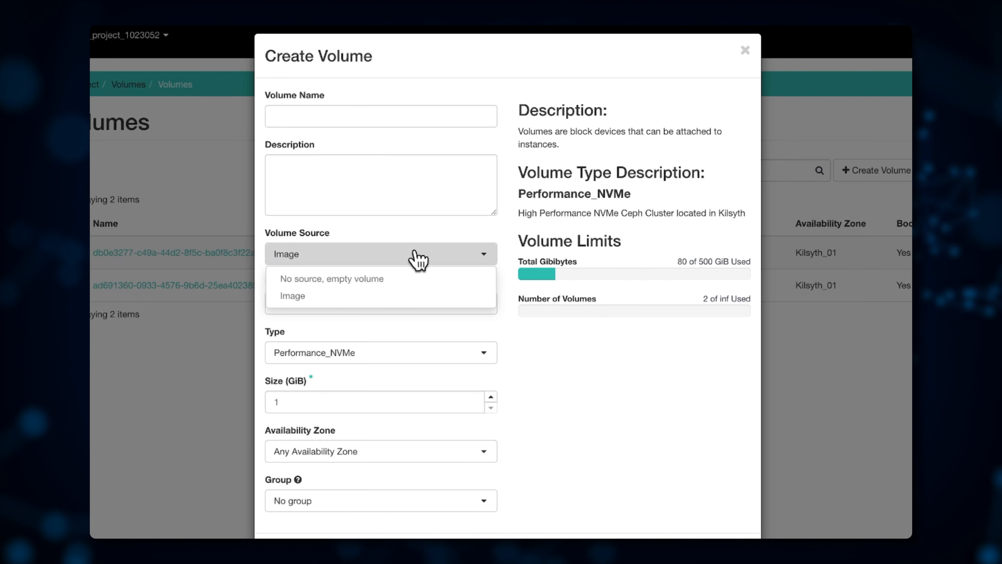
click(391, 283)
Step: Create an empty 1 GiB volume named mcloud-volume with type Performance_NVMe in availability zone Kilsyth_01
click(363, 119)
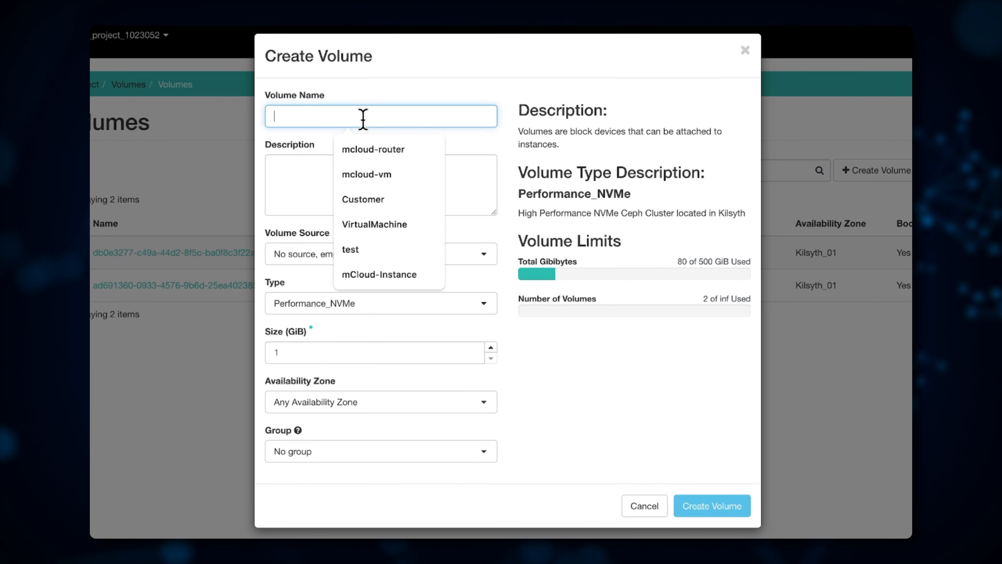
text(mcloud-volume)
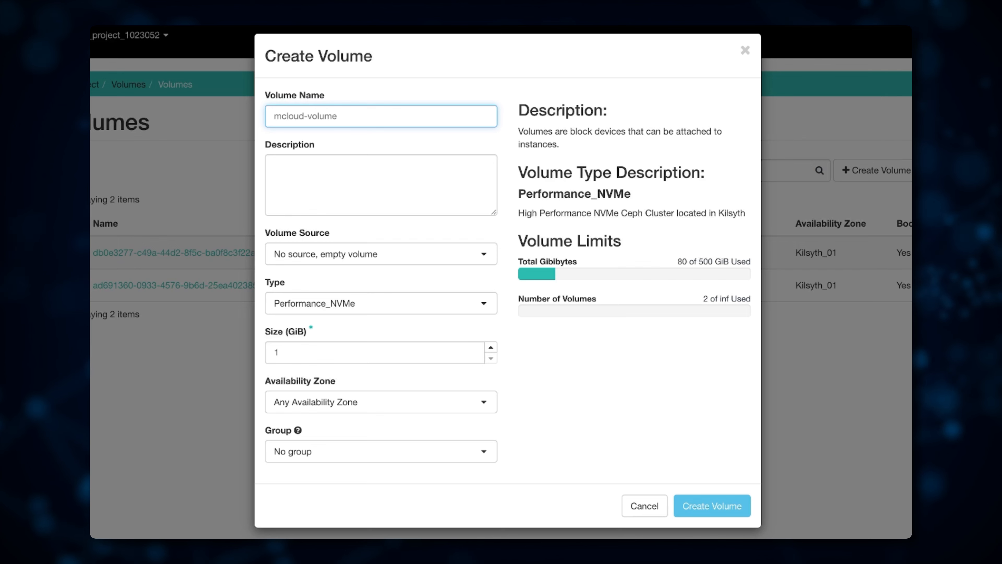
click(351, 303)
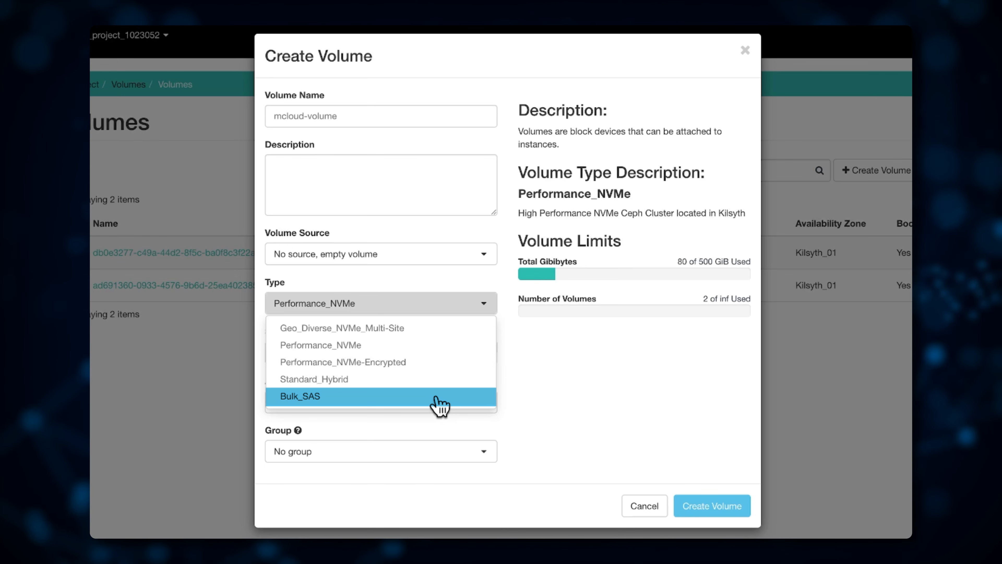
click(355, 403)
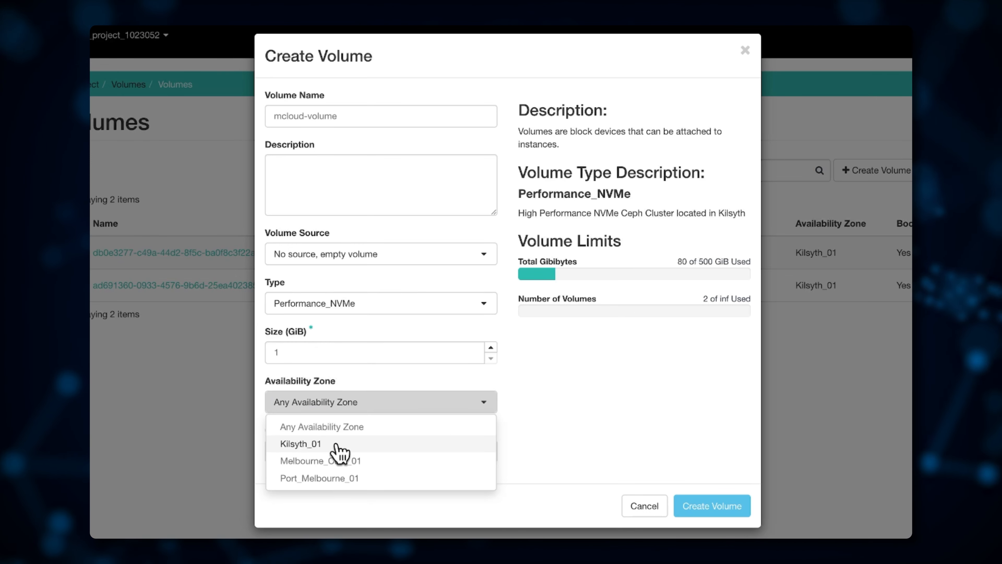
click(335, 445)
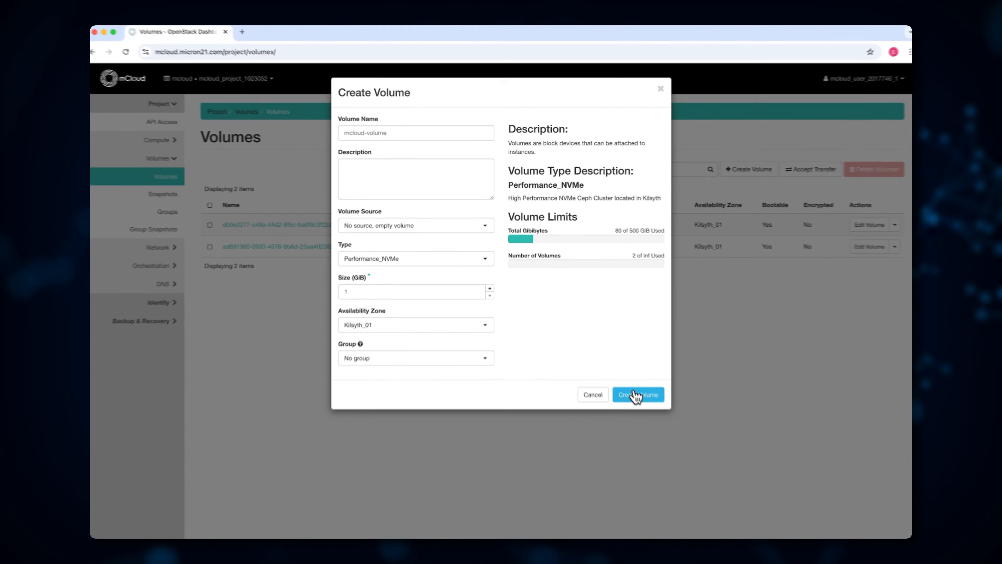
click(636, 396)
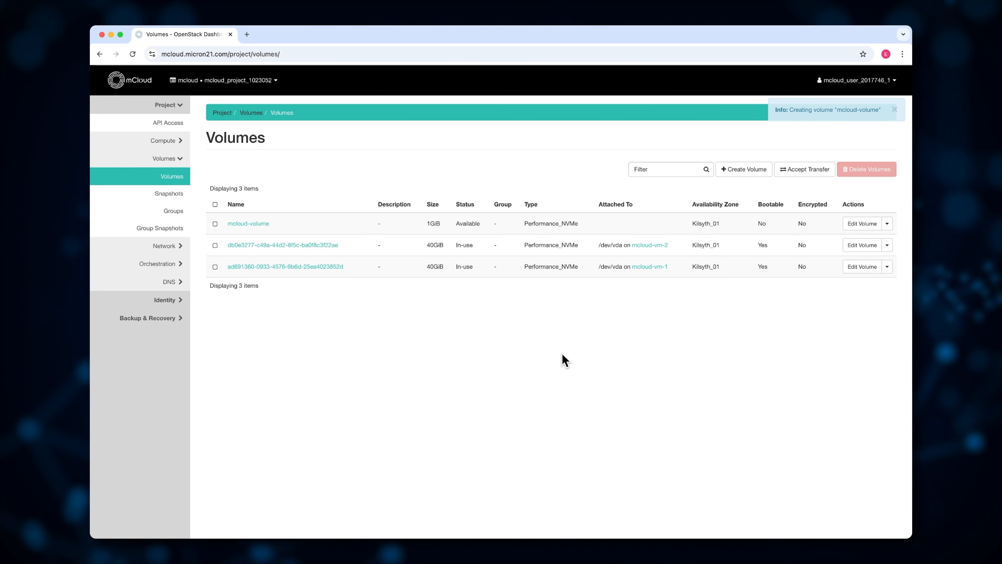
Step: Attach mcloud-volume to the instance mcloud-vm-2
click(887, 223)
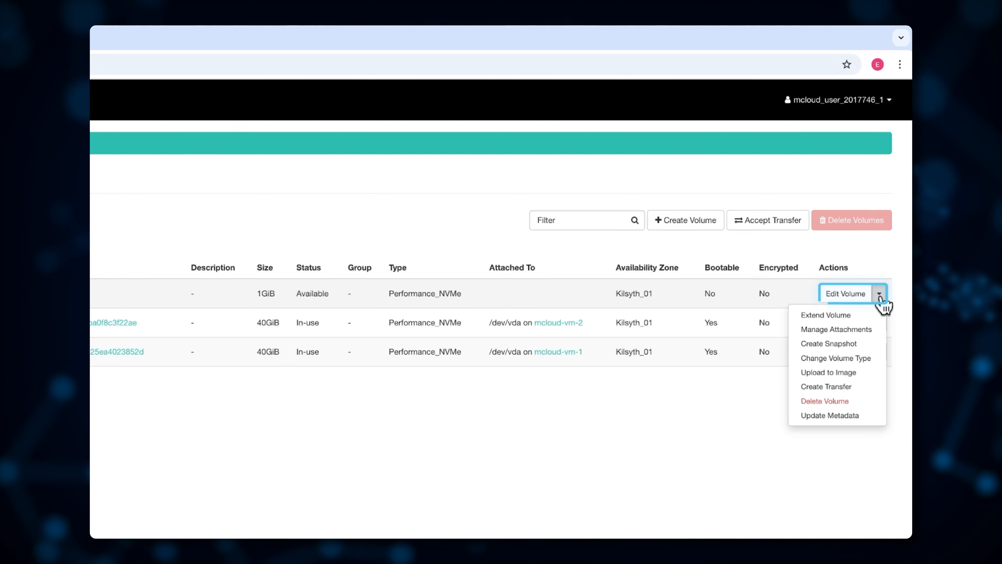
click(860, 329)
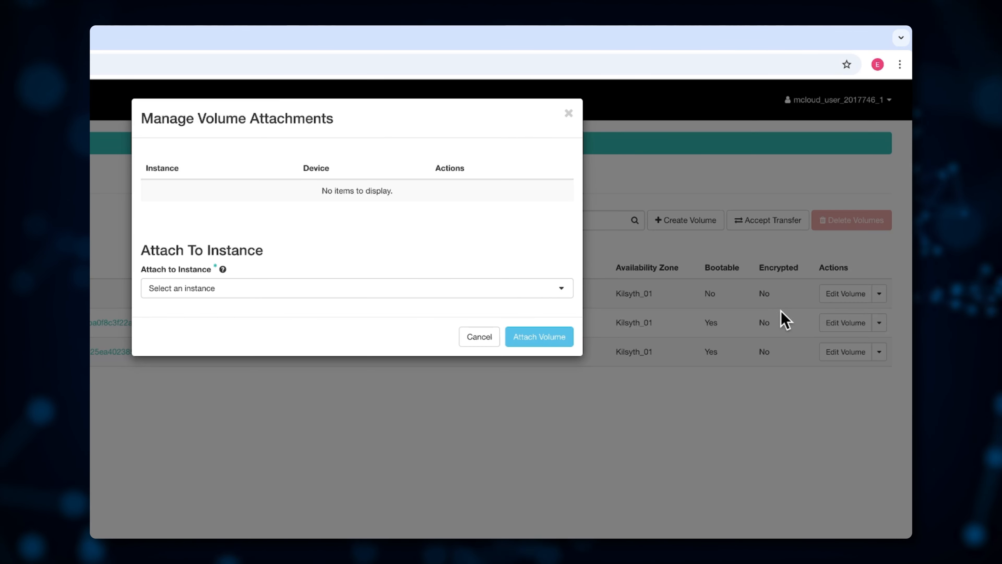
click(315, 292)
click(300, 327)
click(554, 336)
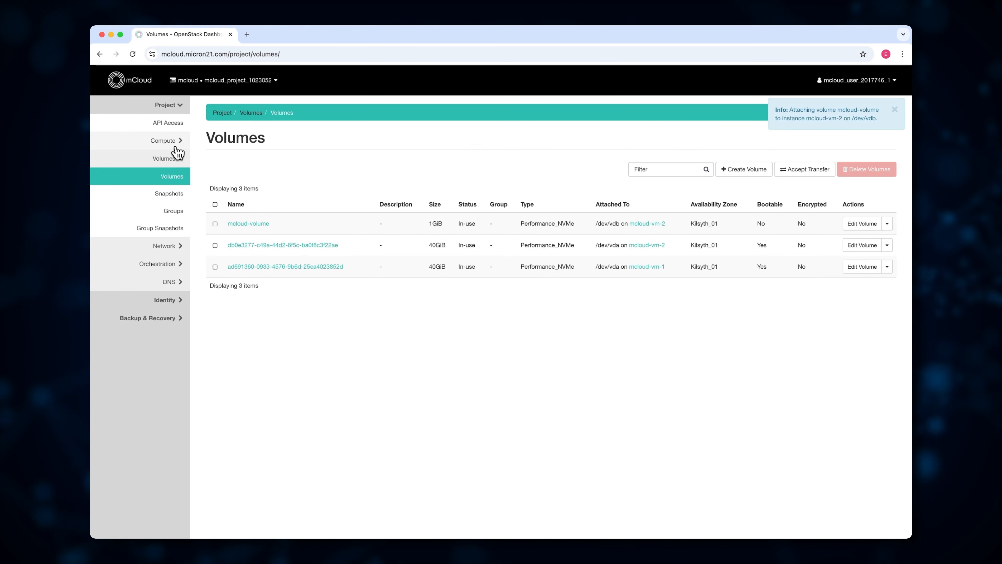
Step: Go to the project's Instances page and open the console of mcloud-vm-2
click(176, 147)
click(174, 177)
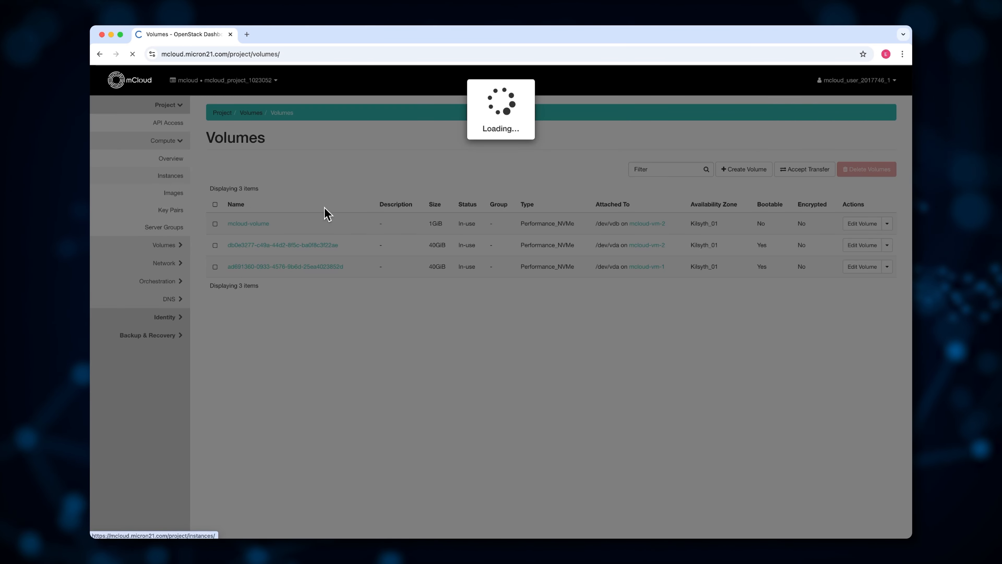
click(888, 224)
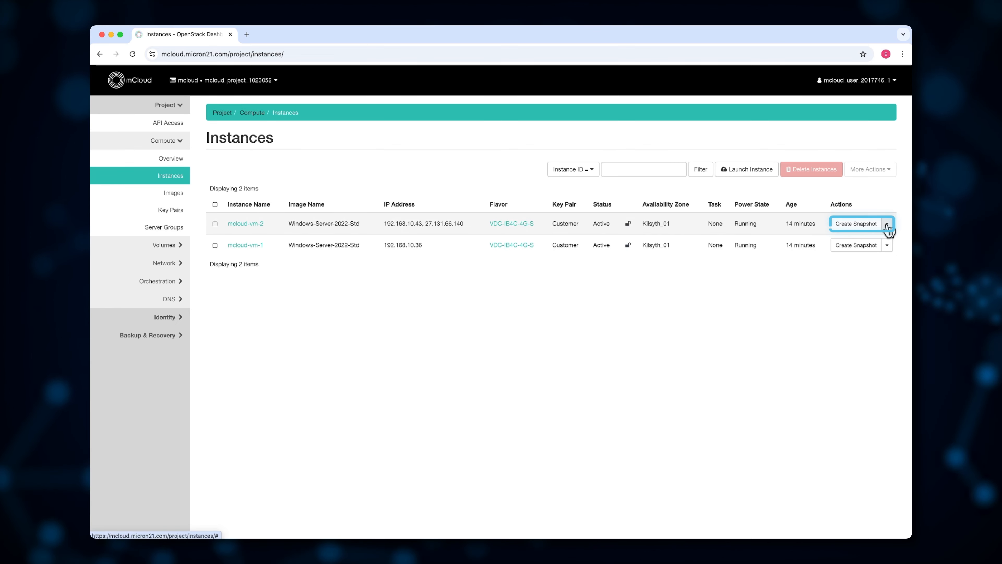
click(840, 346)
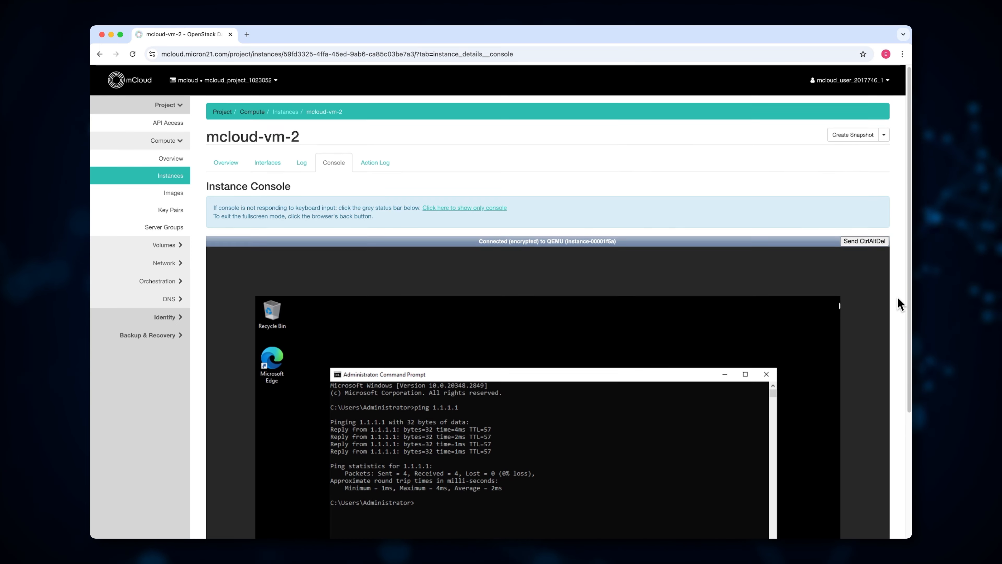
scroll(897, 297, down, 5)
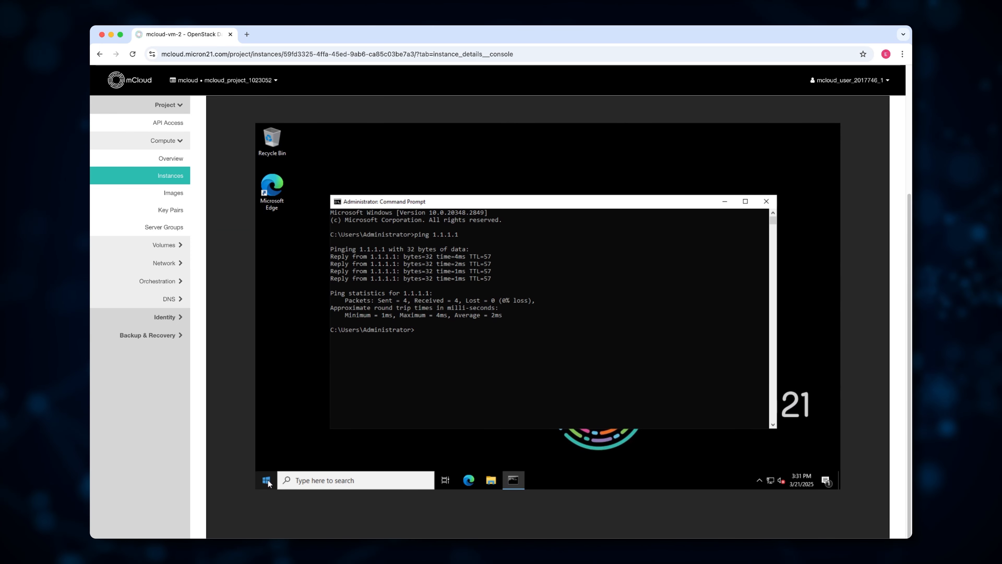
Step: Search for "disk mana" inside the mcloud-vm-2 Windows desktop and launch Disk Management
click(267, 481)
text(disk man)
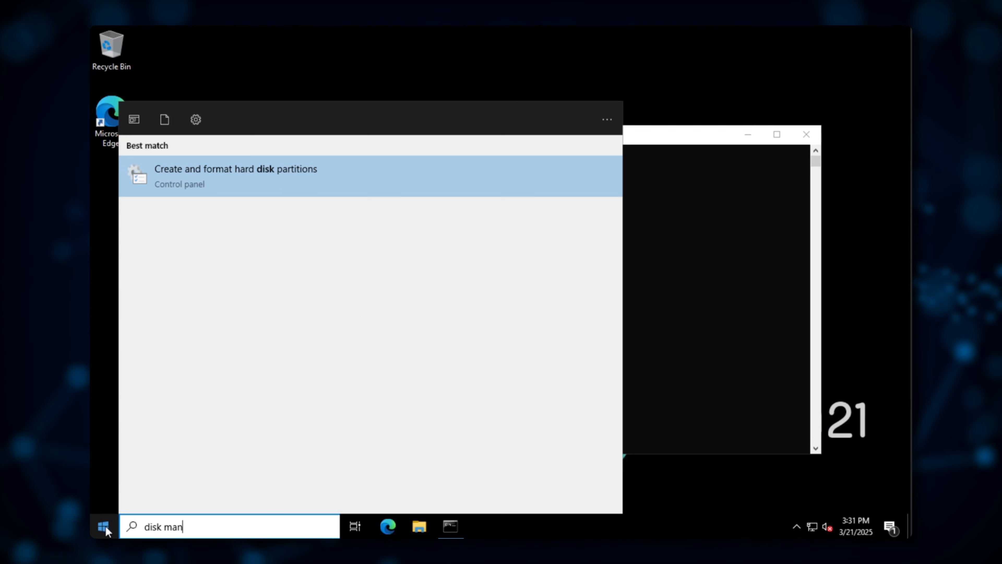
text(a)
key(Return)
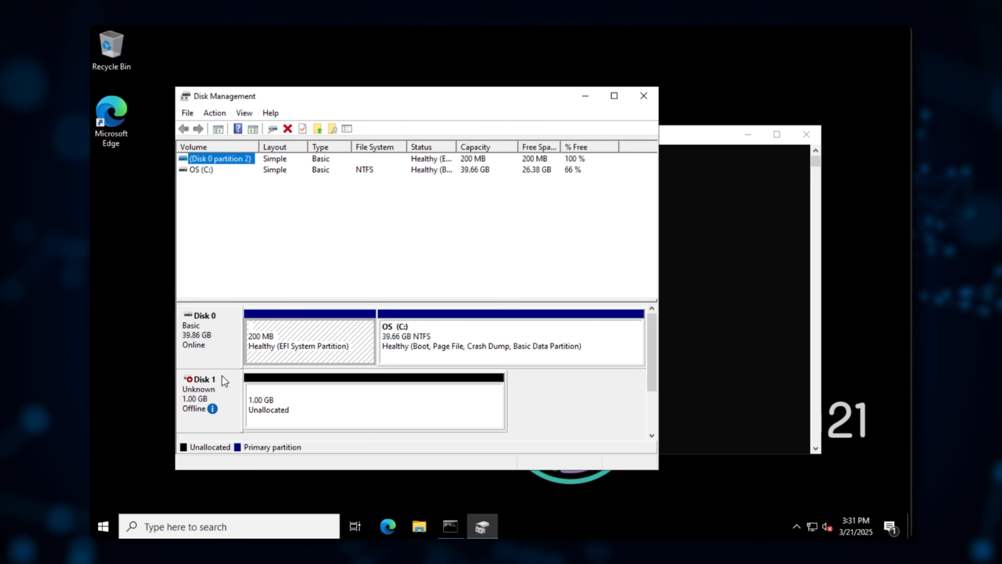
Step: Bring Disk 1 online and initialize it with the GPT (GUID Partition Table) partition style
click(224, 380)
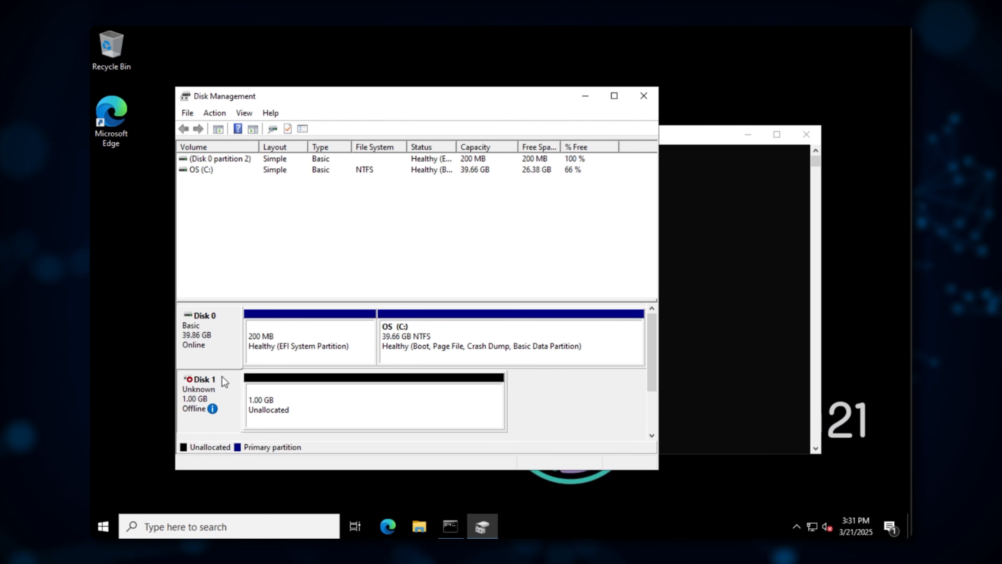
right_click(221, 381)
click(253, 389)
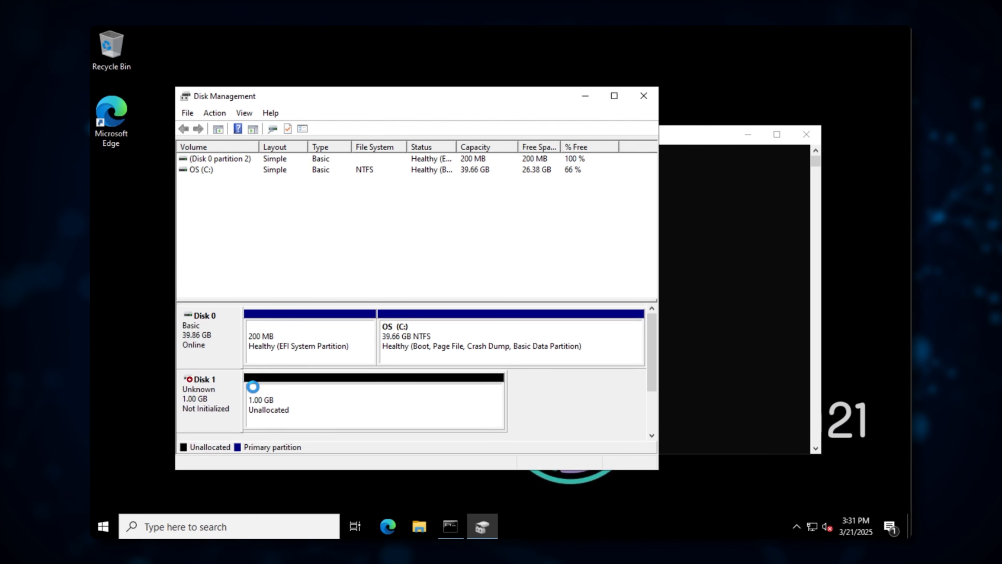
right_click(216, 405)
click(255, 412)
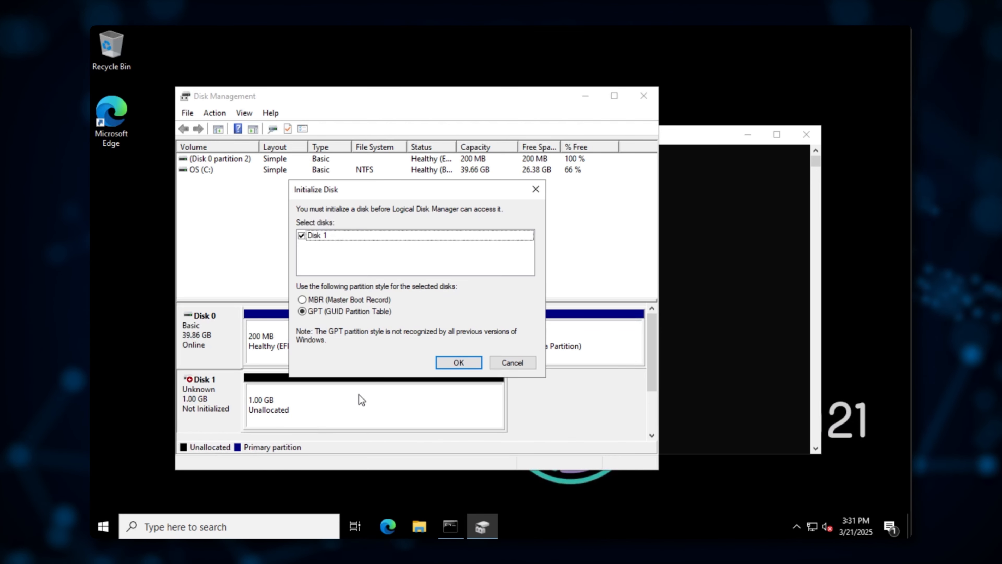
click(443, 366)
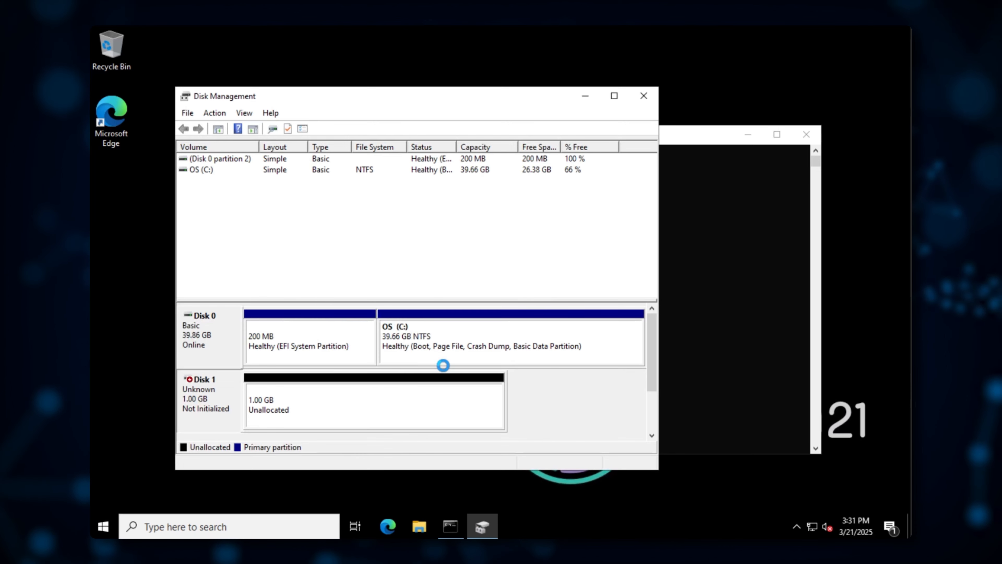
Step: Create a new simple NTFS volume on Disk 1's unallocated space with the default size and drive letter D
right_click(393, 416)
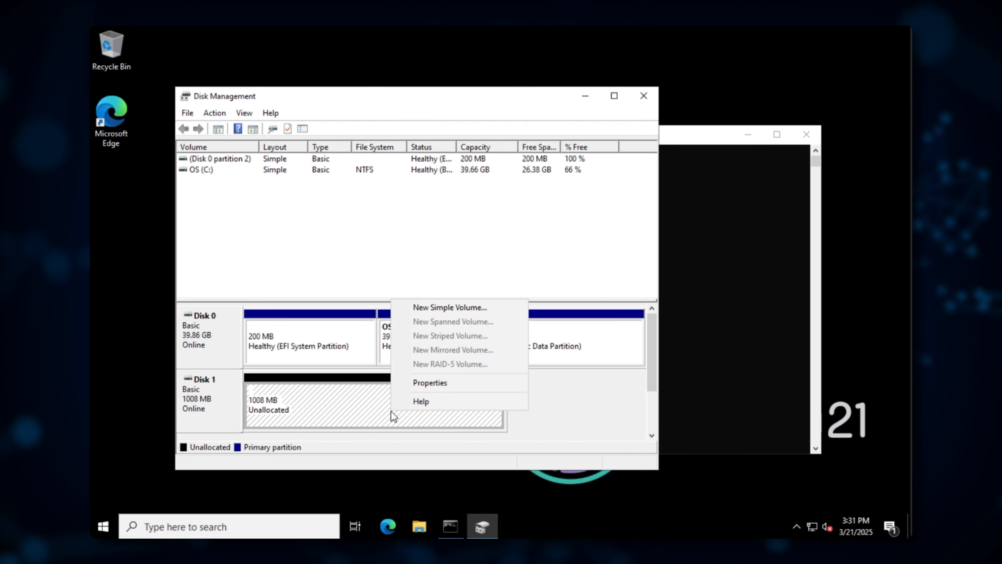
click(447, 312)
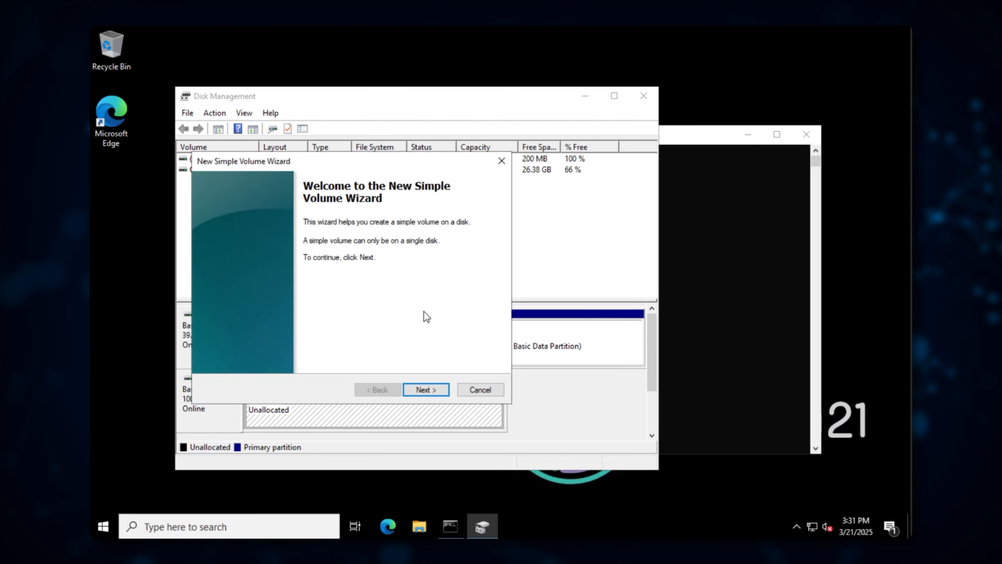
click(426, 389)
click(432, 386)
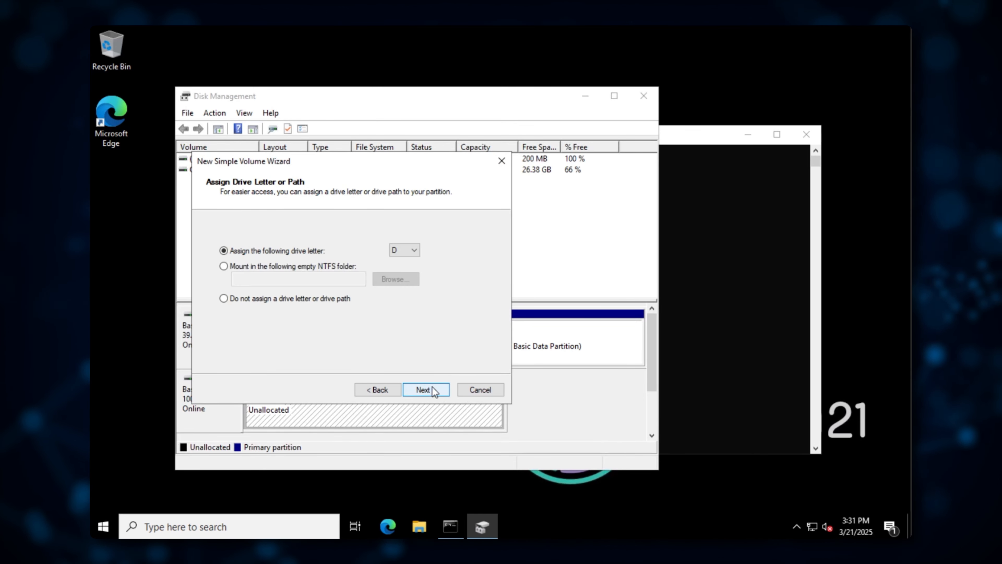
click(431, 386)
click(432, 386)
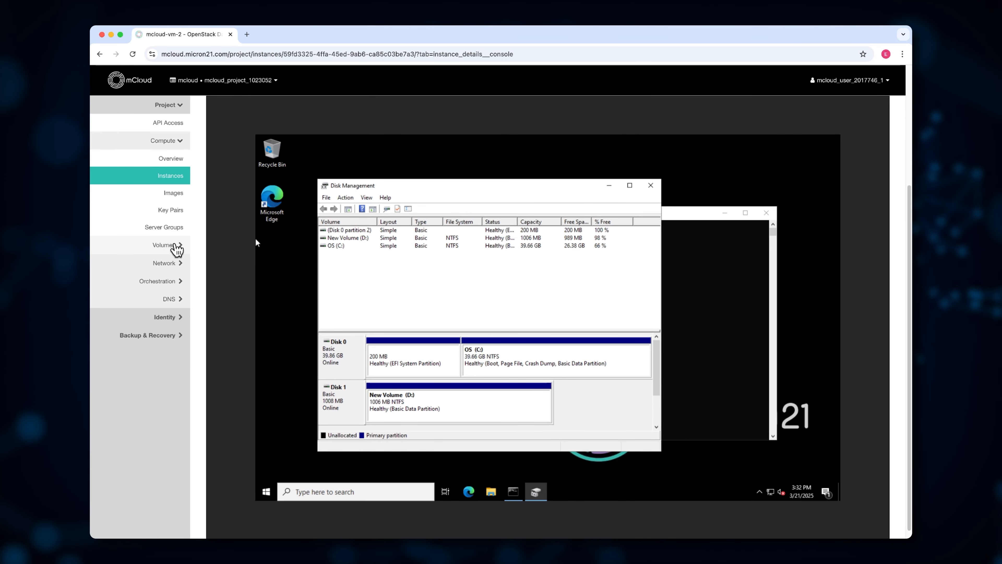
Step: Return to the project's Volumes page and extend mcloud-volume to a new size of 2 GiB
click(177, 247)
click(173, 176)
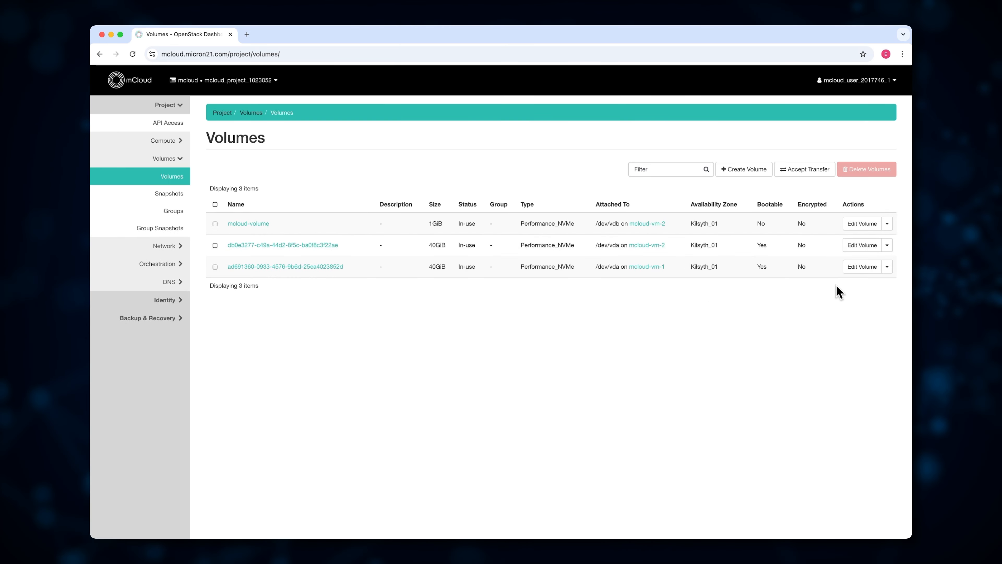
click(887, 224)
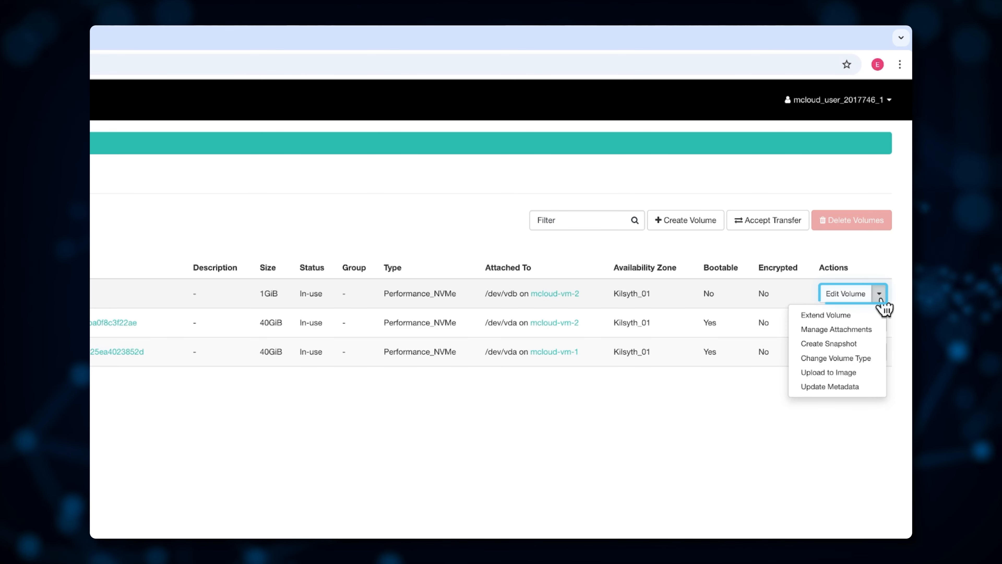
click(847, 314)
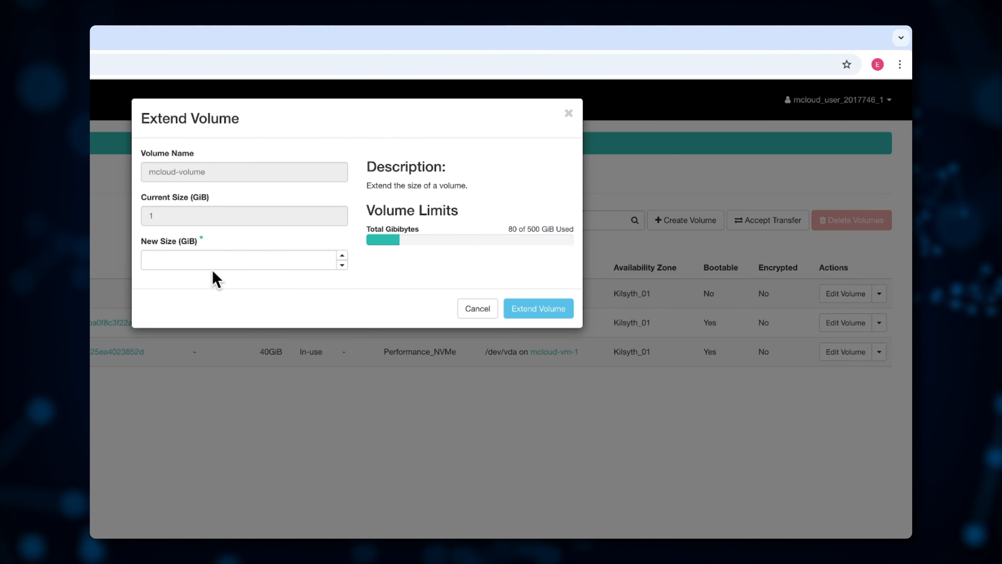
click(214, 260)
text(2)
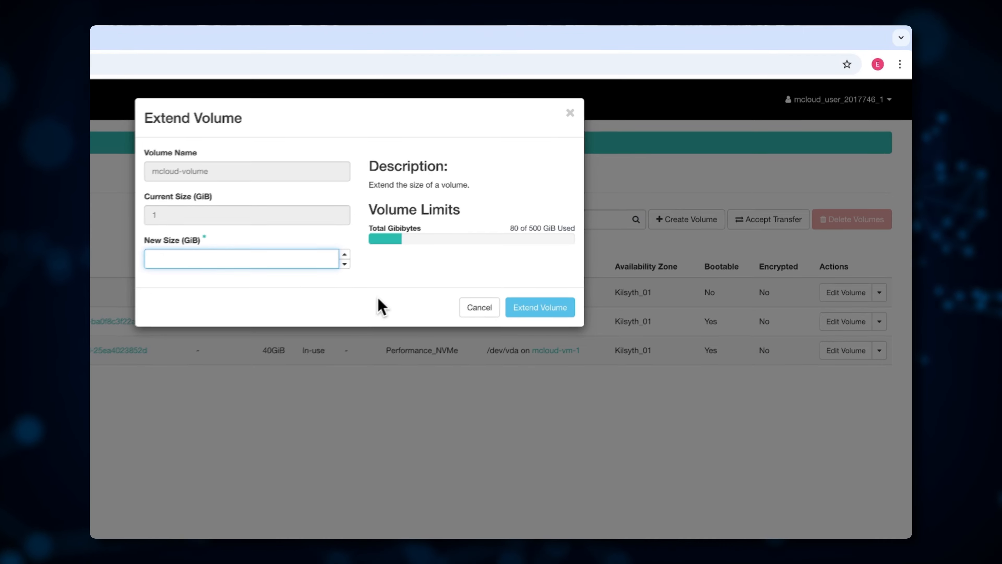
click(539, 308)
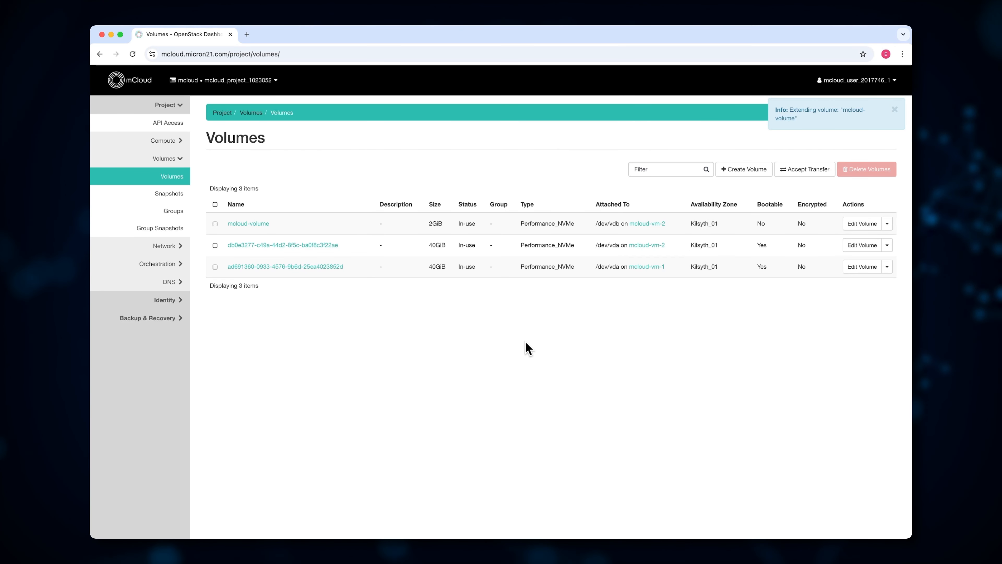
Step: Return to the Instances page and reopen the mcloud-vm-2 console to reach Disk Management
click(182, 160)
click(174, 141)
click(174, 175)
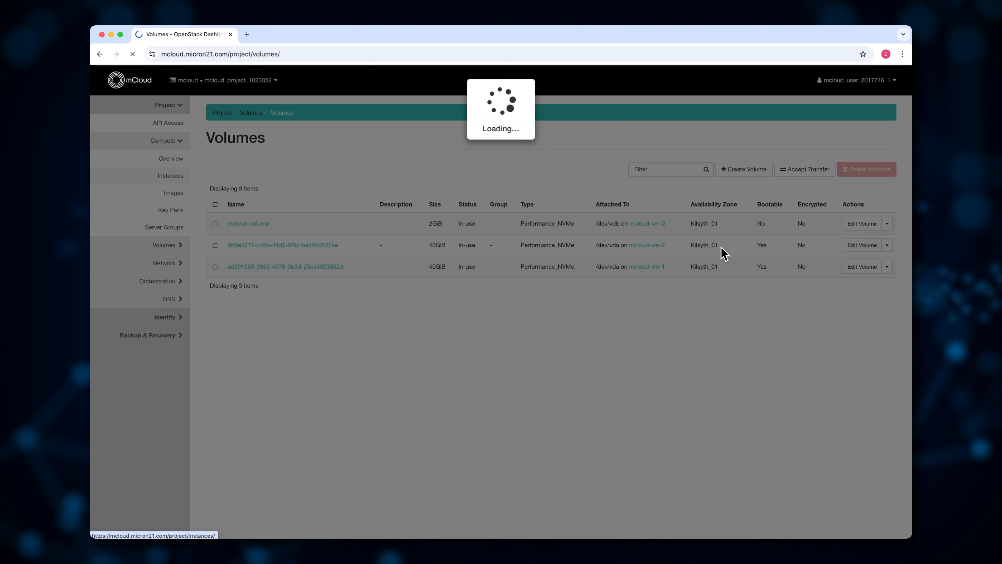
click(887, 223)
click(872, 345)
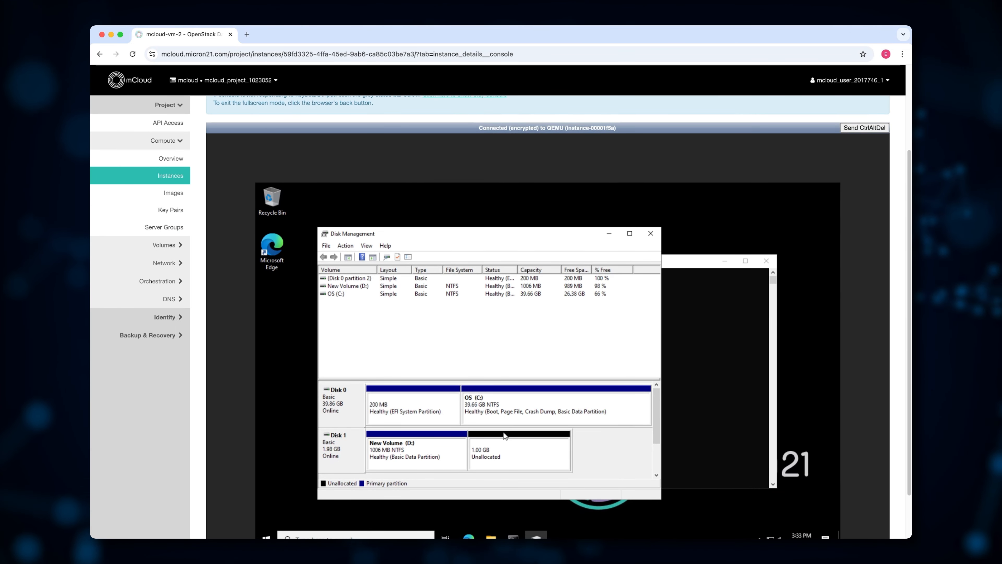
Step: Extend New Volume (D:) on Disk 1 by the 1024 MB of unallocated space
click(483, 466)
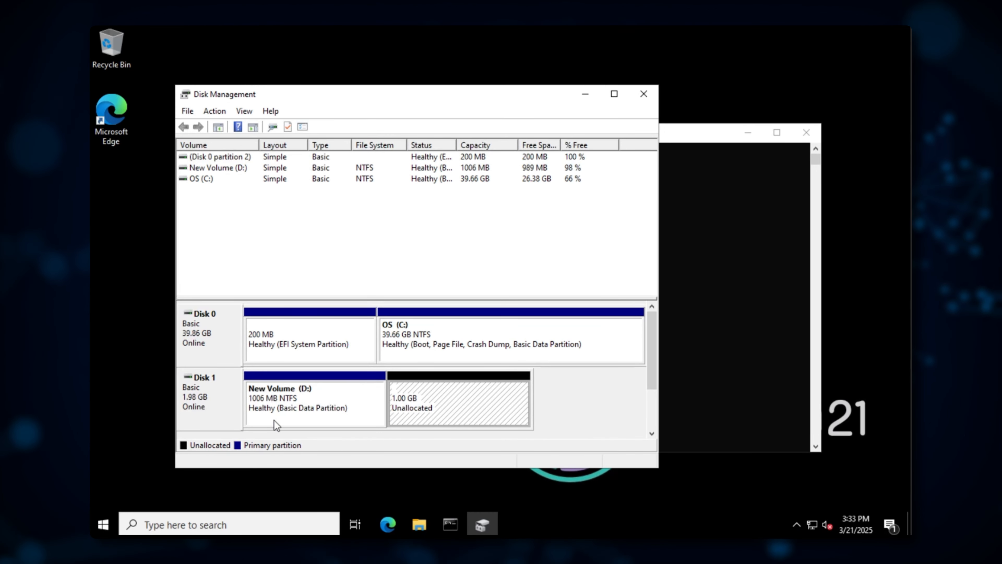
right_click(338, 411)
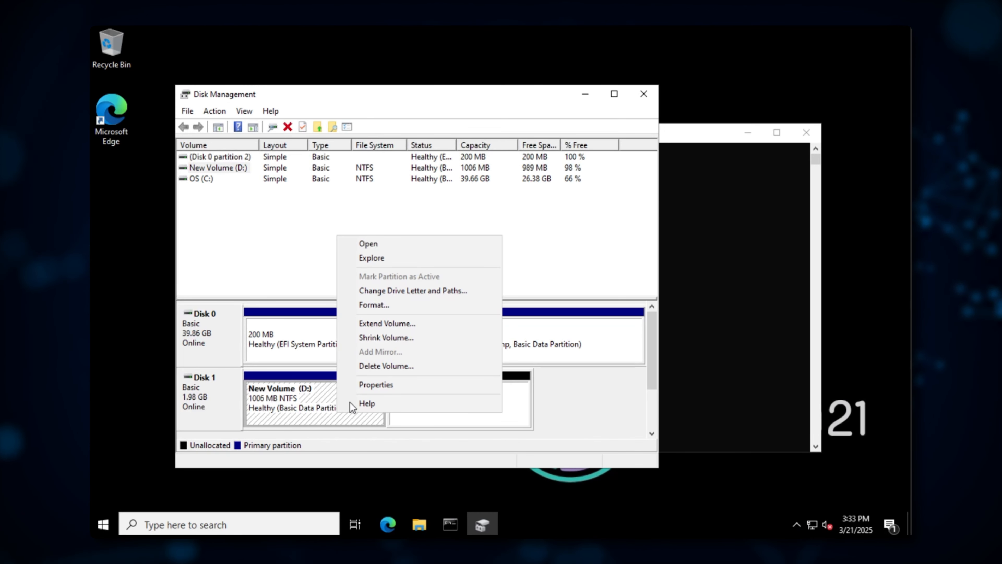
click(414, 322)
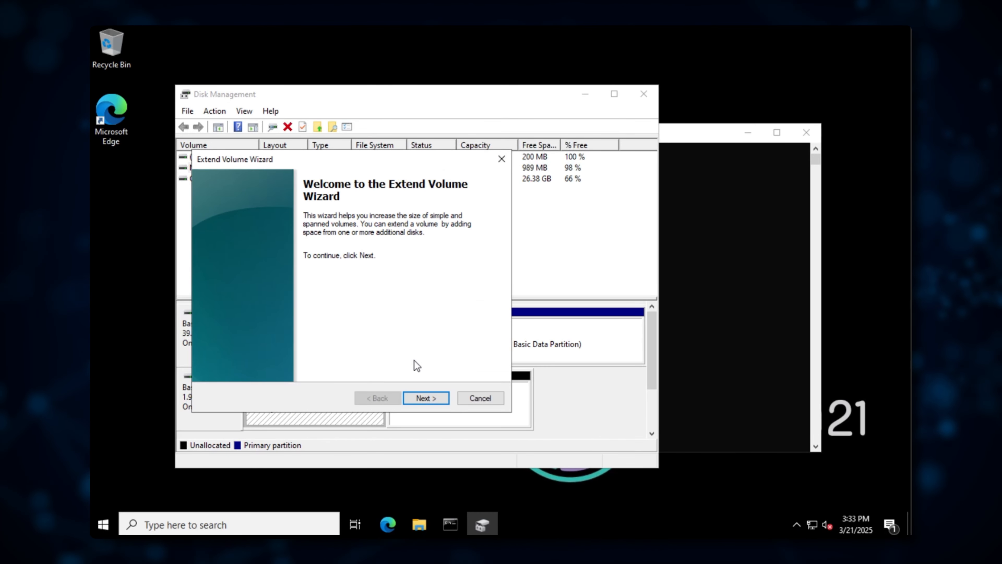
key(Return)
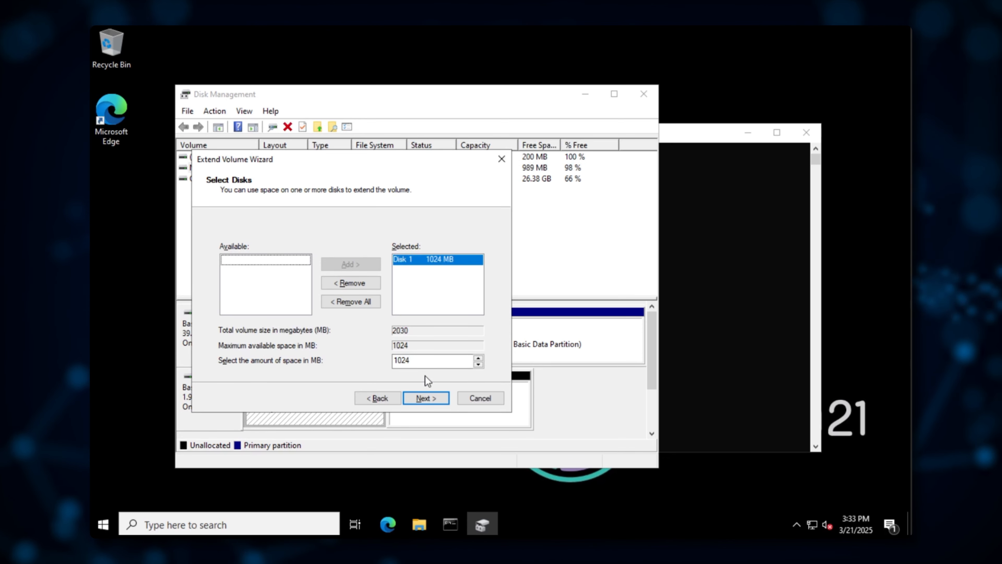
click(425, 398)
click(425, 398)
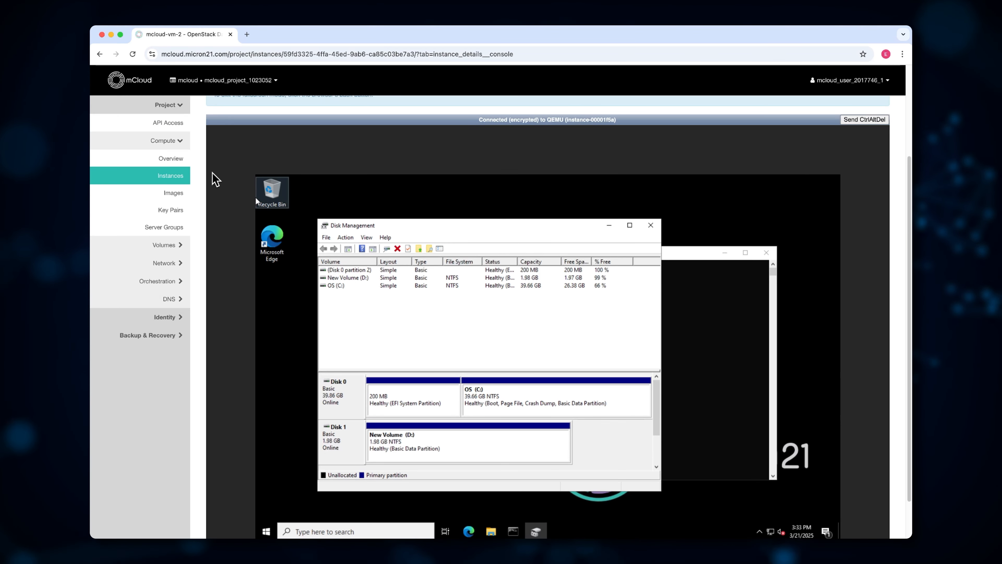
Step: Open the project's compute Overview page to review the resource limits and usage
click(181, 159)
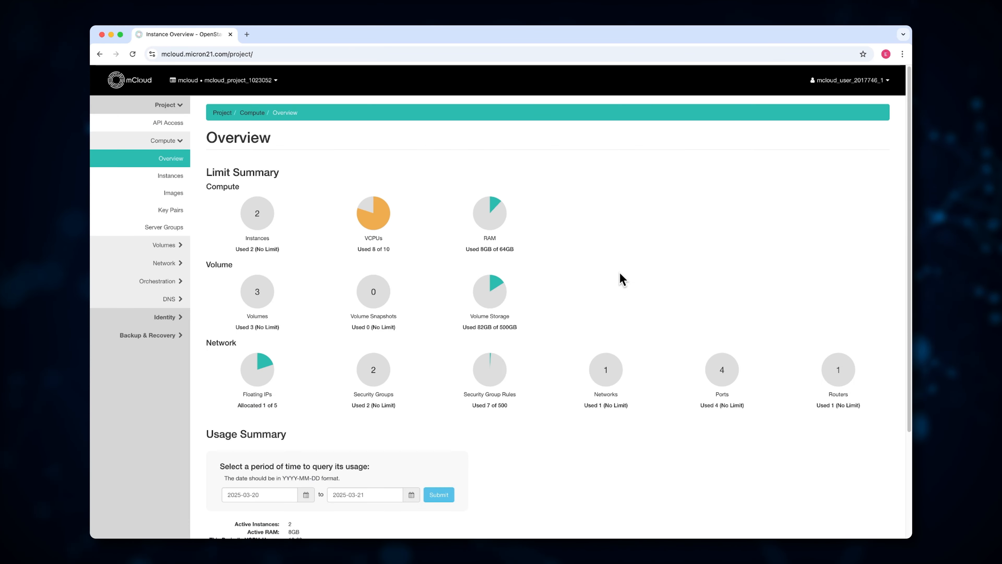